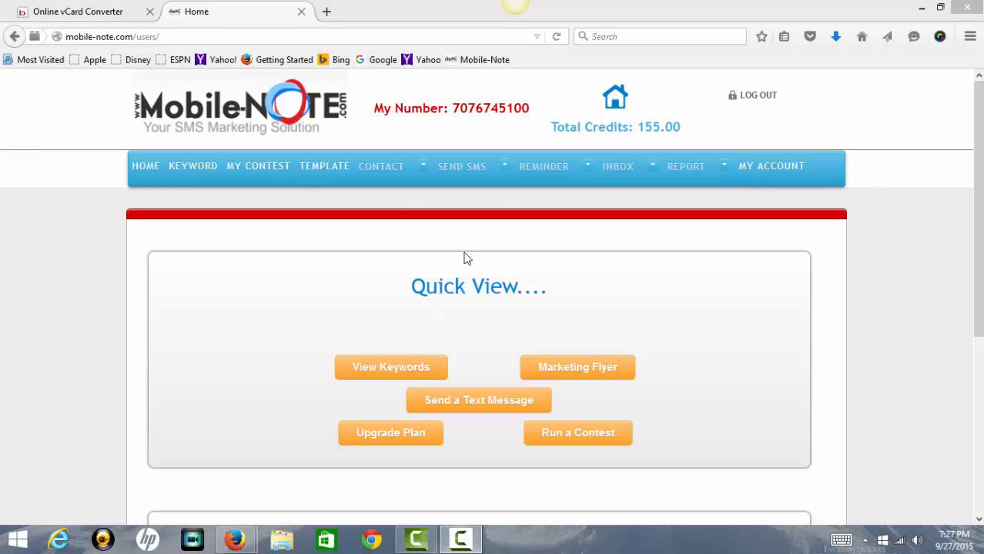
Highlight the account's SMS phone number and the 155.00 total credits on the home dashboard.
drag(453, 109, 531, 112)
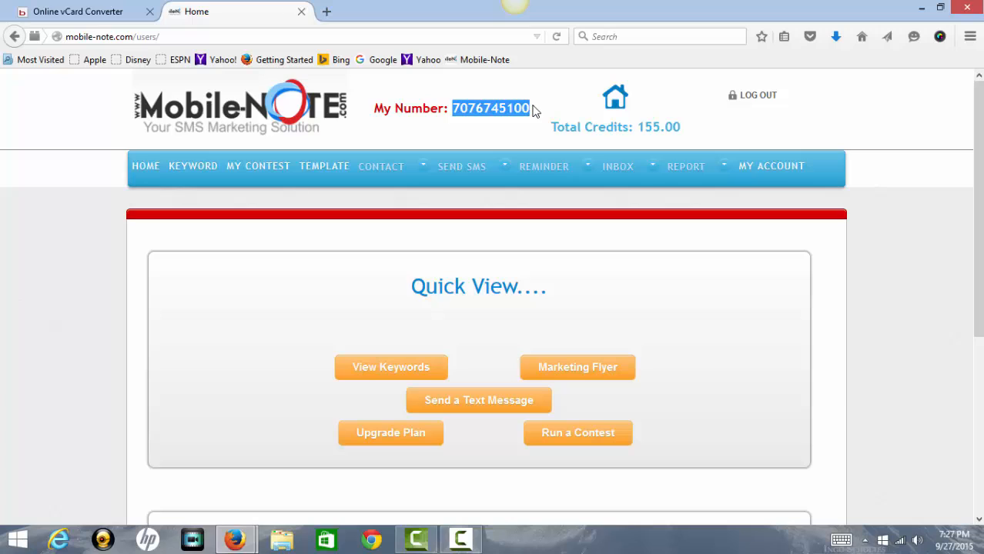
click(537, 112)
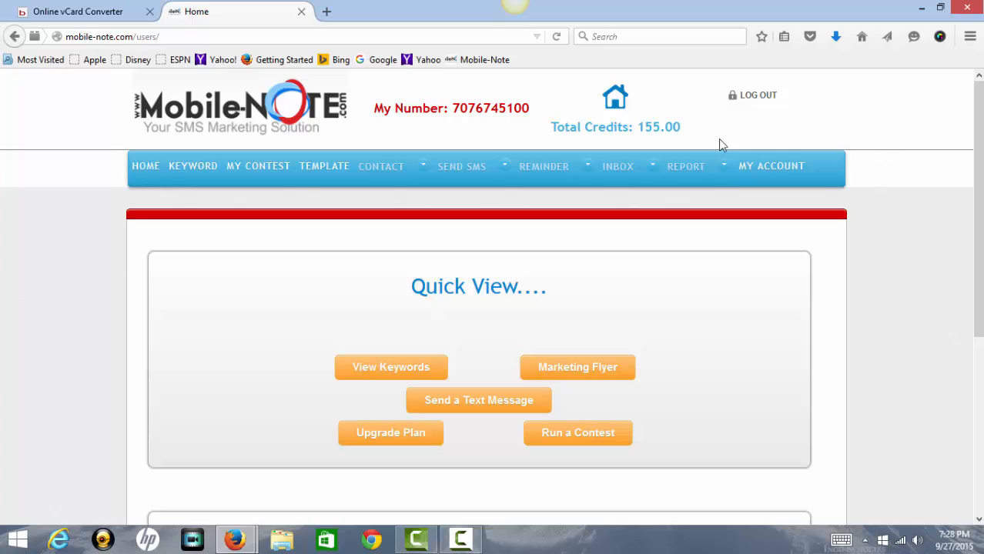
drag(638, 128, 661, 128)
click(779, 280)
click(401, 368)
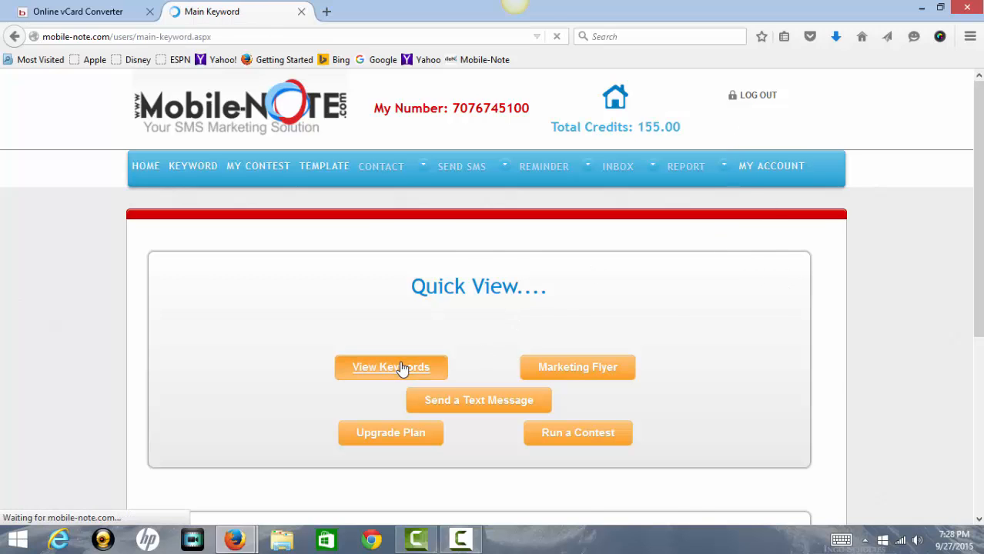
scroll(504, 327, down, 2)
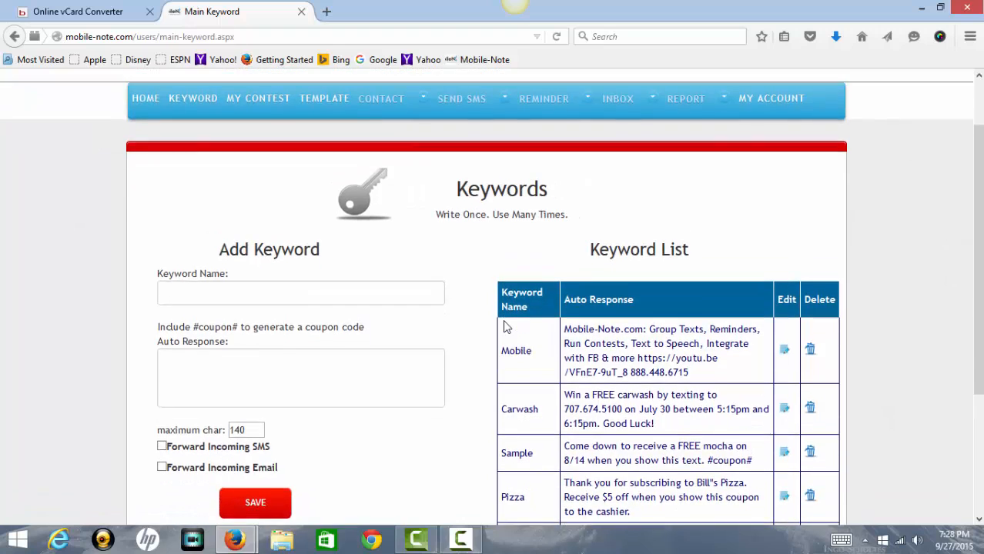
scroll(505, 327, up, 2)
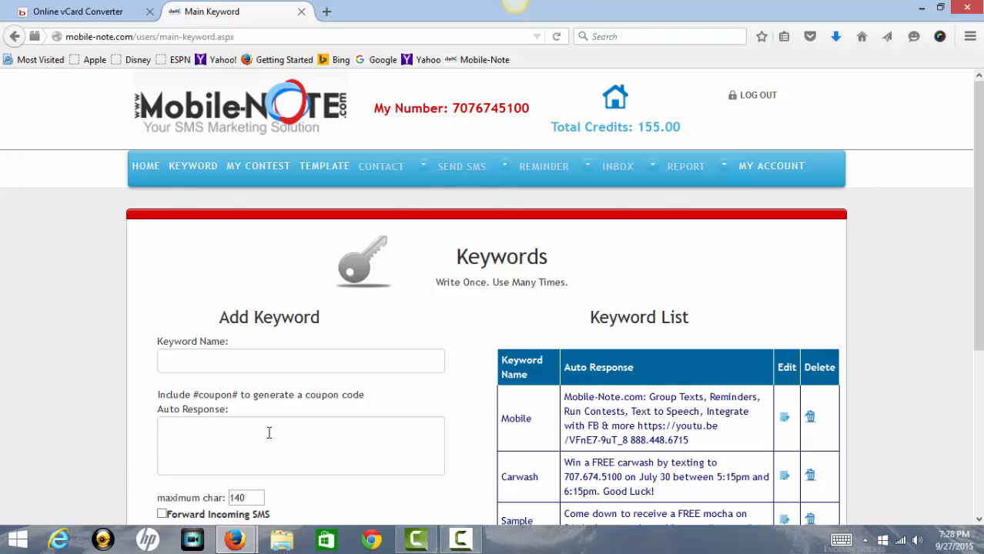
scroll(268, 433, down, 2)
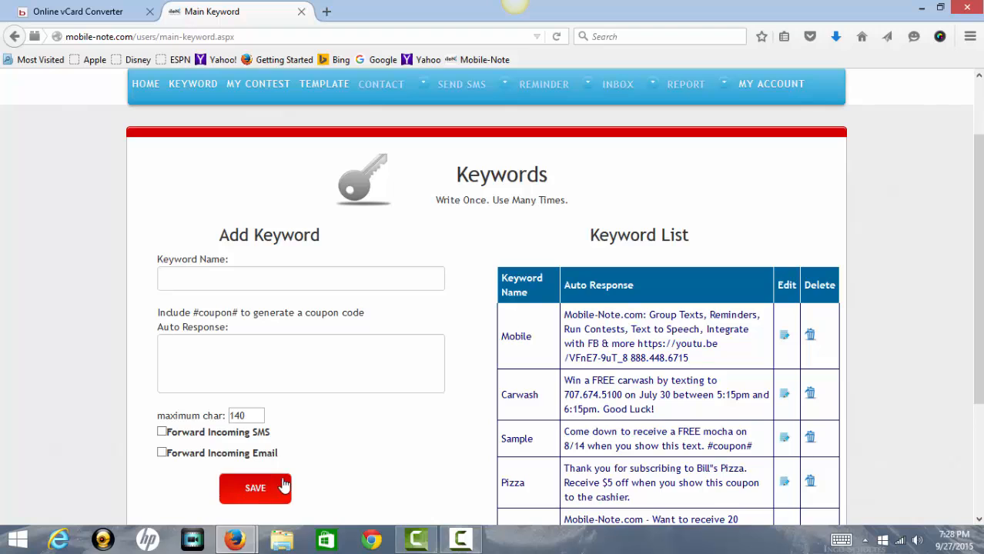
click(254, 492)
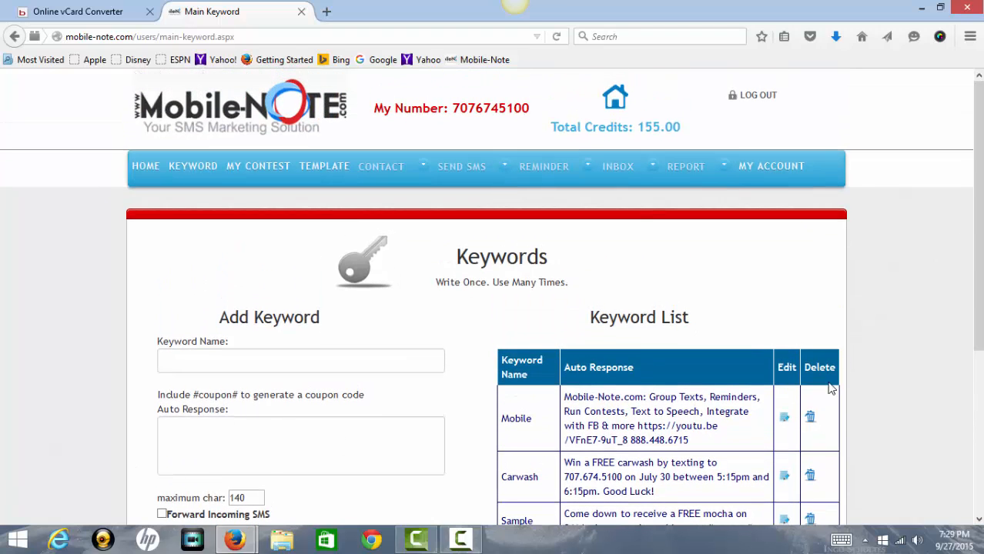
Open the Mobile keyword for editing and select its auto response text.
click(784, 418)
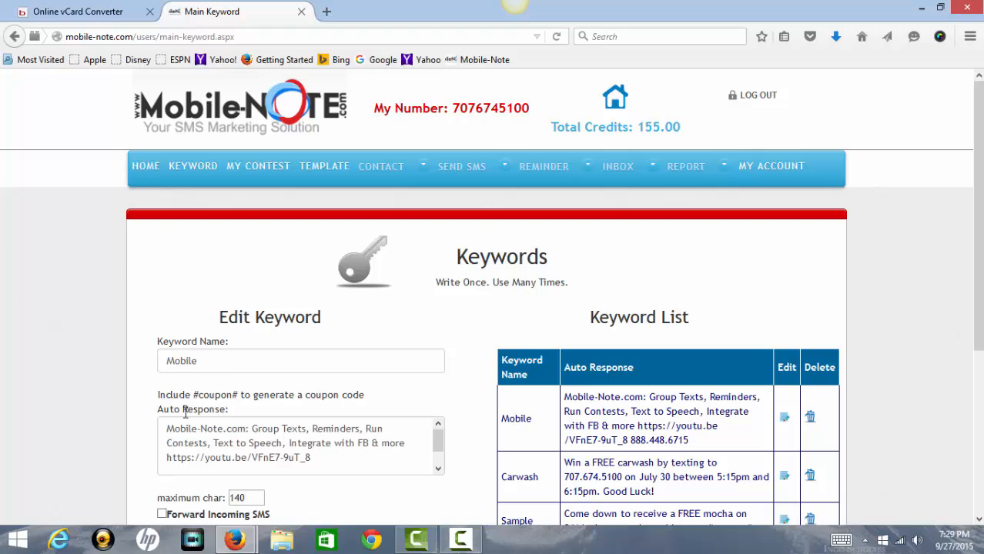
drag(166, 428, 330, 457)
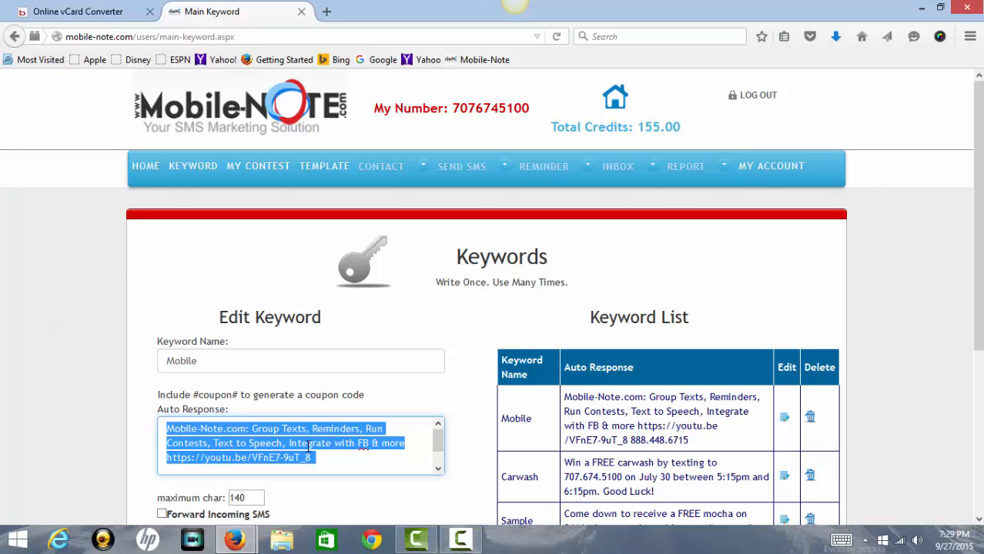
drag(170, 428, 334, 462)
Highlight the 140-character maximum, then place the cursor back in the auto response text.
drag(248, 498, 213, 494)
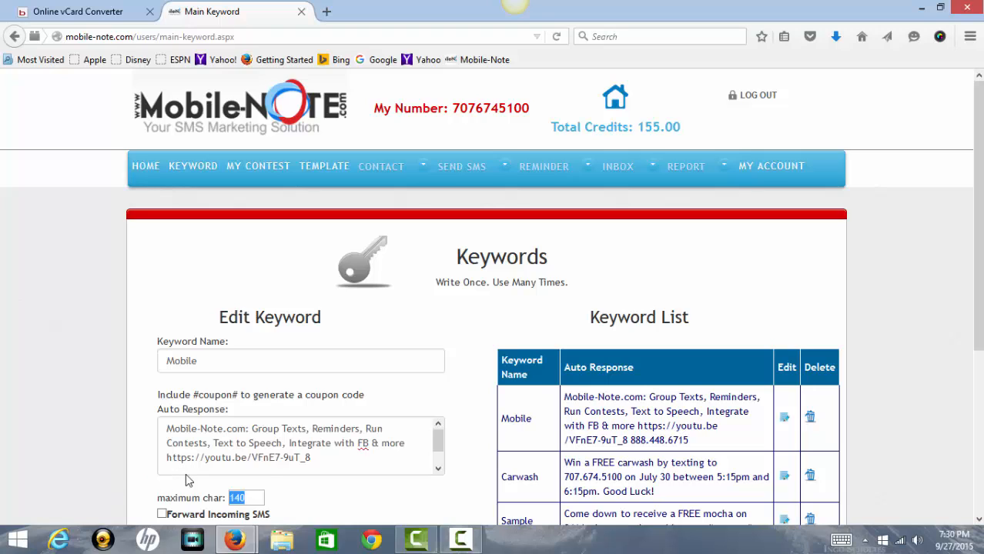
scroll(274, 466, down, 1)
click(352, 502)
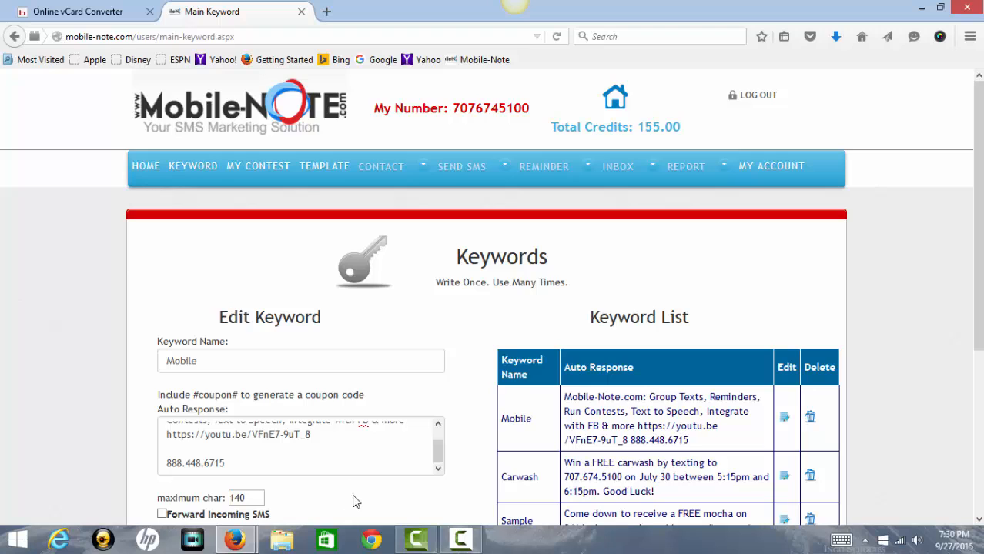
scroll(361, 501, down, 2)
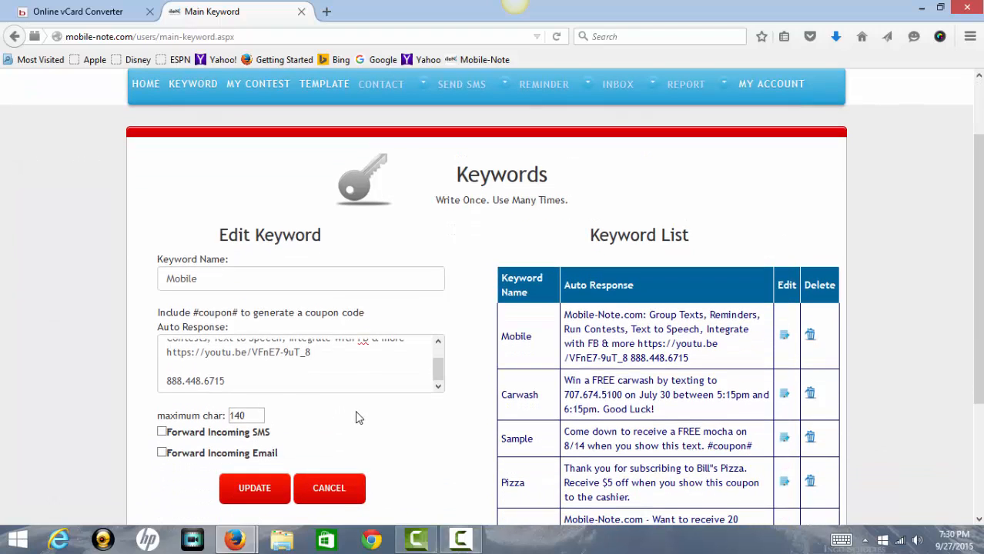
click(370, 370)
scroll(375, 369, up, 1)
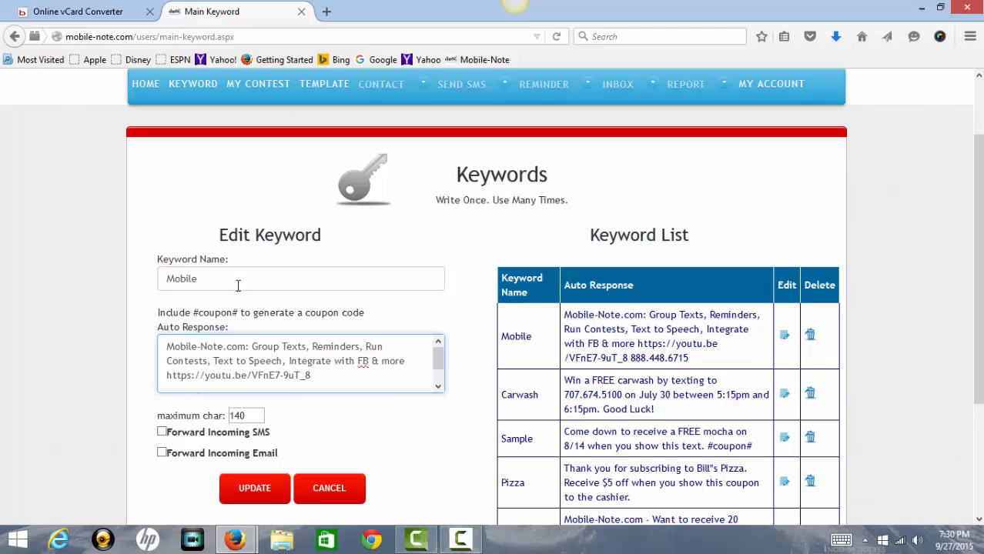
scroll(288, 278, up, 2)
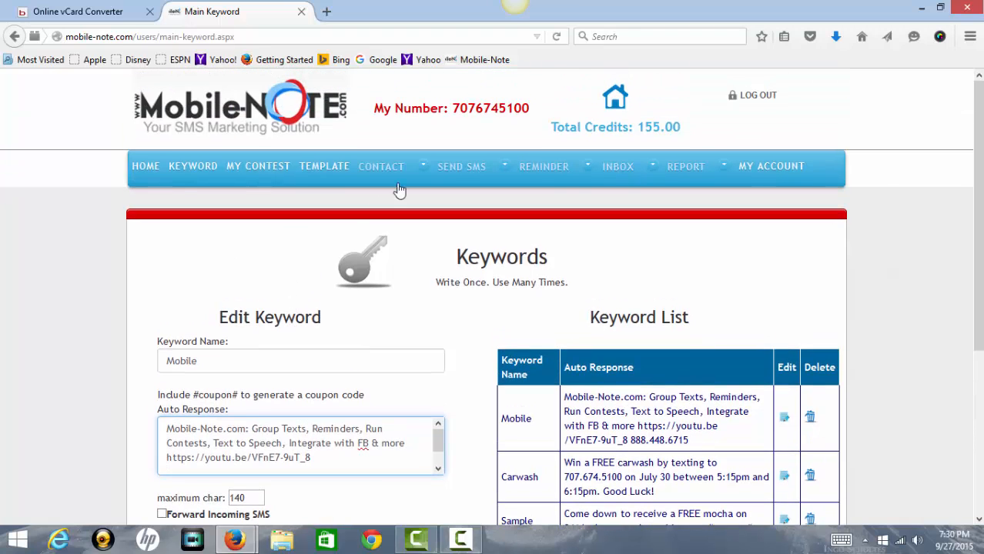
scroll(402, 301, down, 4)
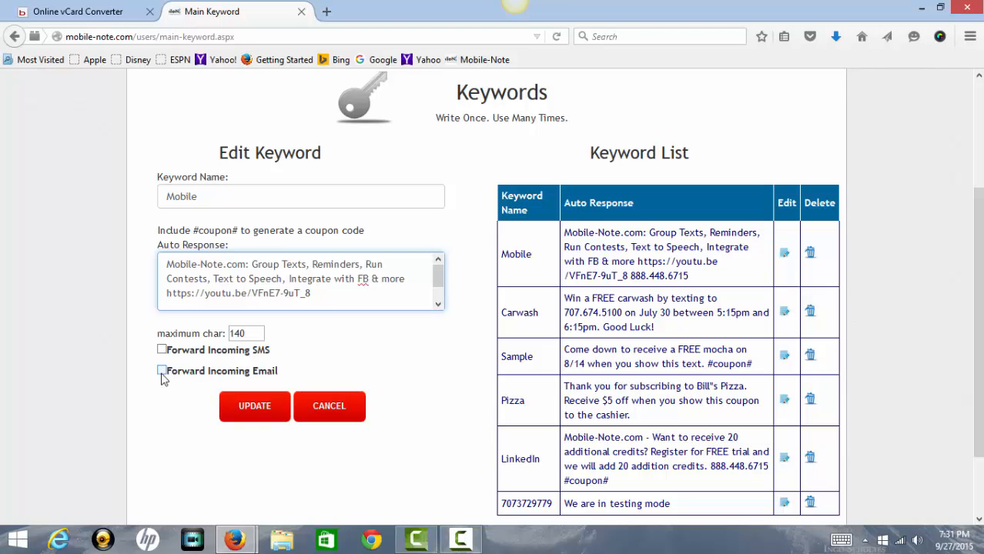
scroll(363, 362, up, 4)
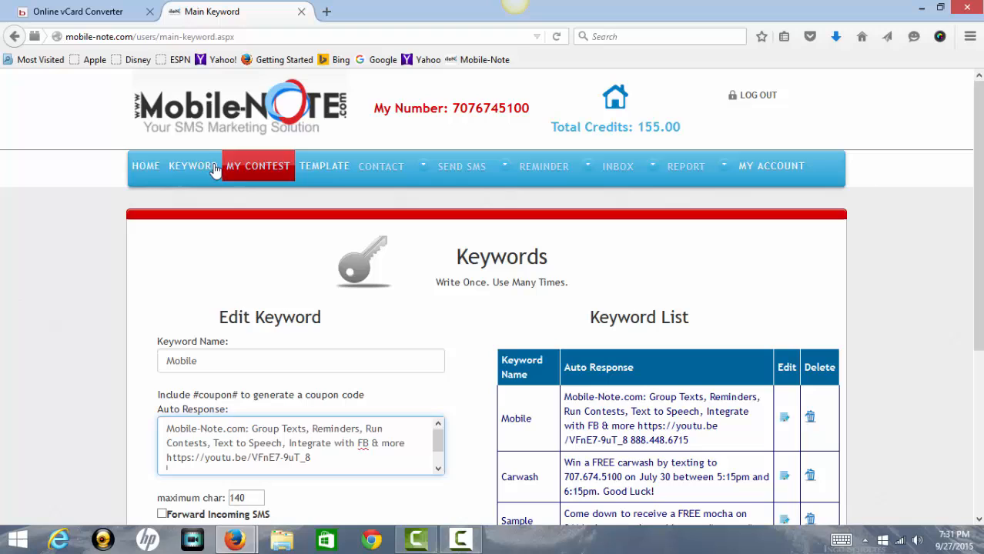
From Home, go to Marketing Flyer and choose the 1 Per Page layout with the Get 20% Off sample.
click(156, 166)
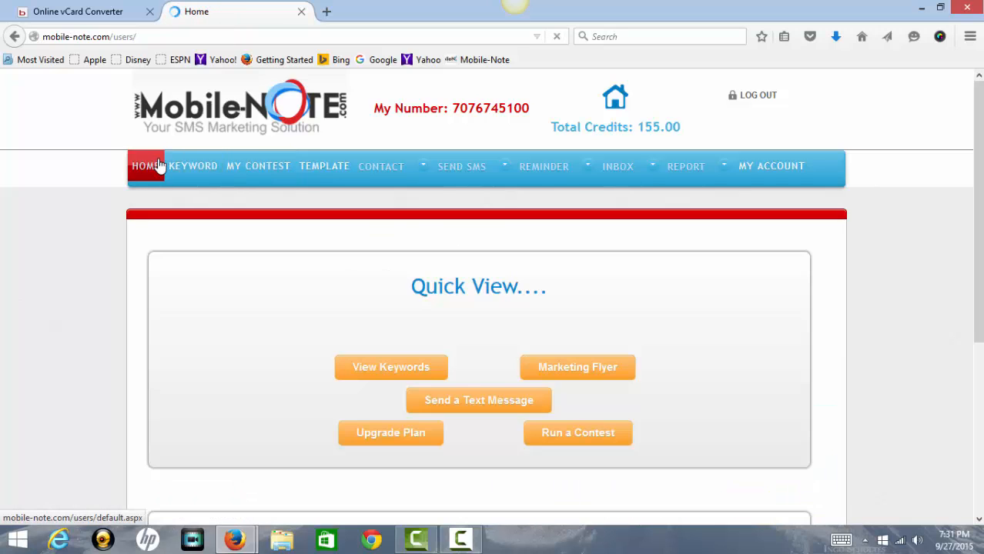
click(616, 369)
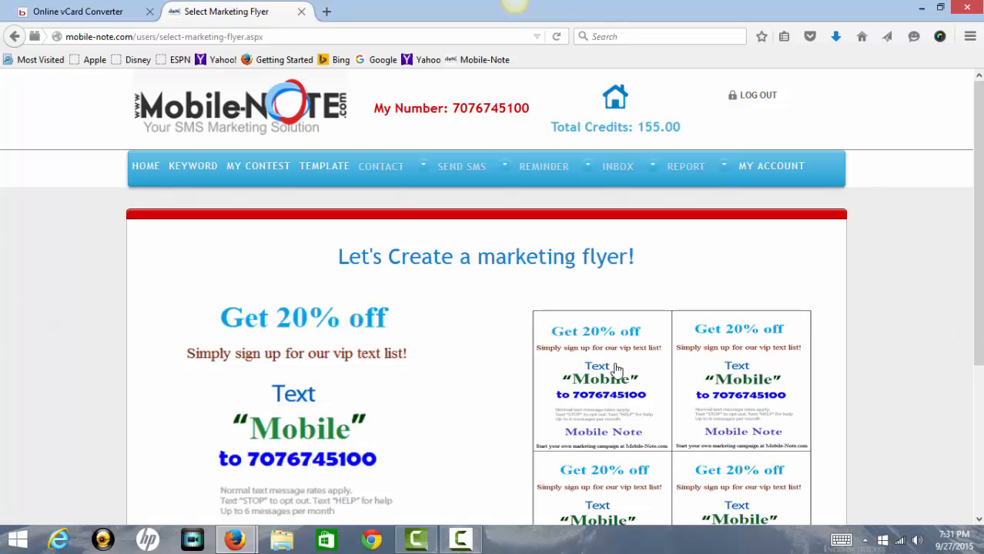
scroll(616, 369, down, 2)
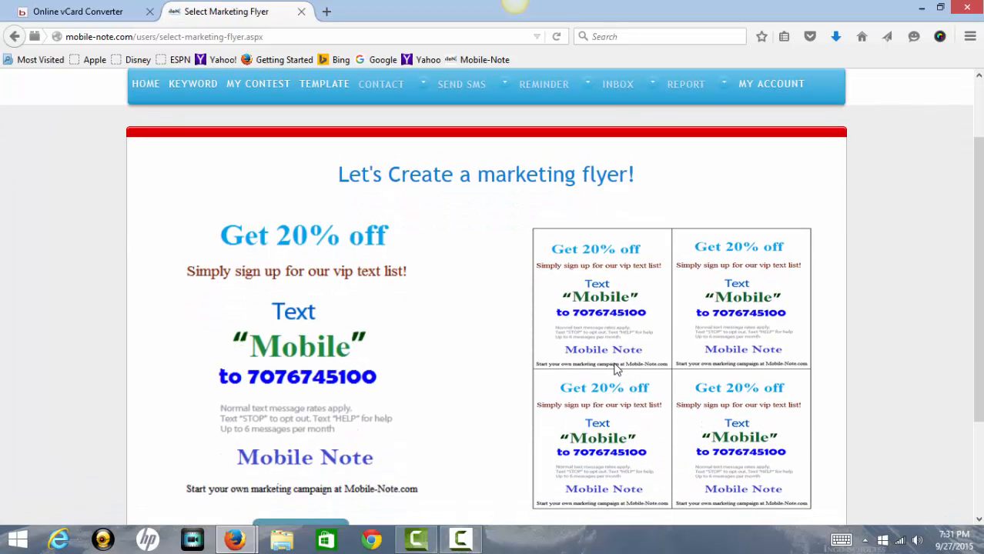
scroll(617, 369, down, 3)
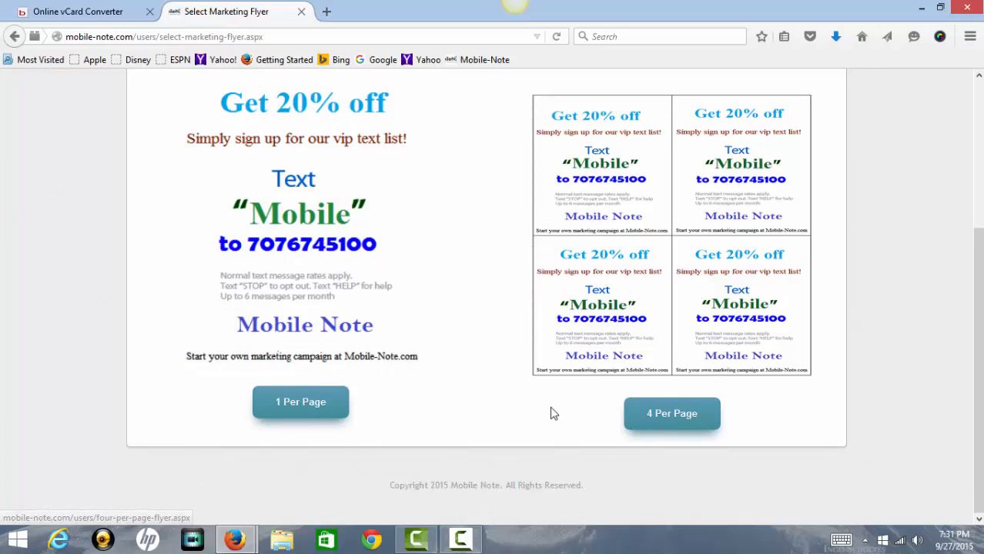
scroll(549, 411, up, 2)
click(312, 488)
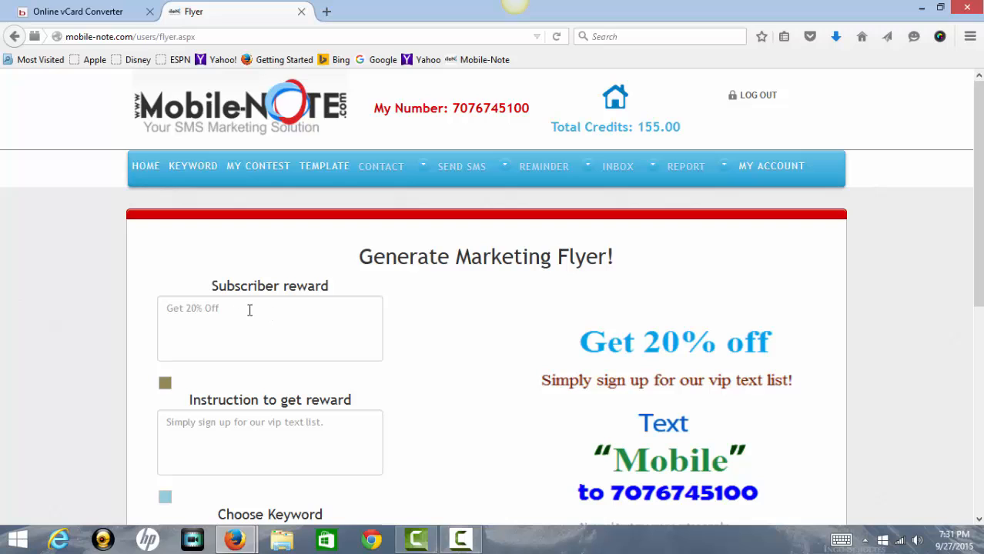
click(252, 310)
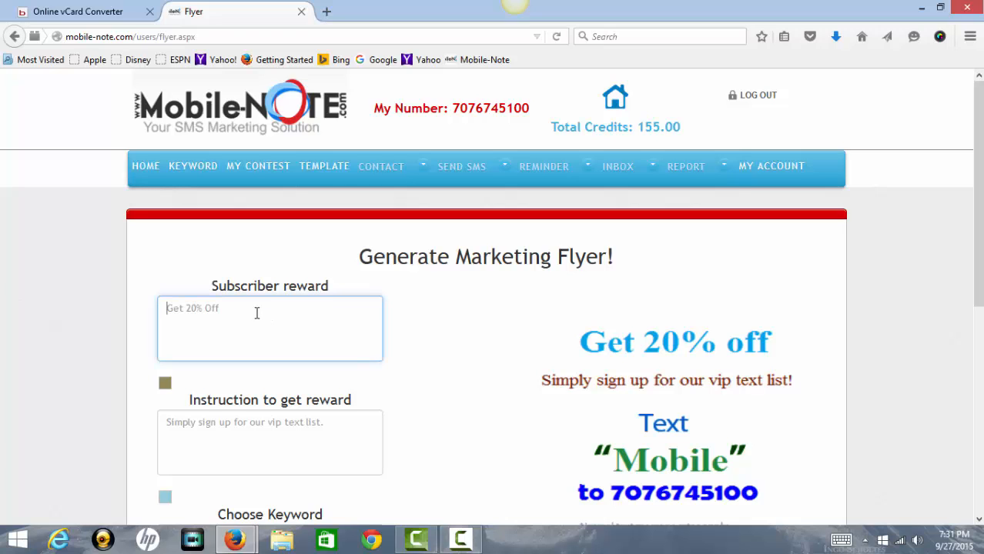
scroll(257, 312, down, 2)
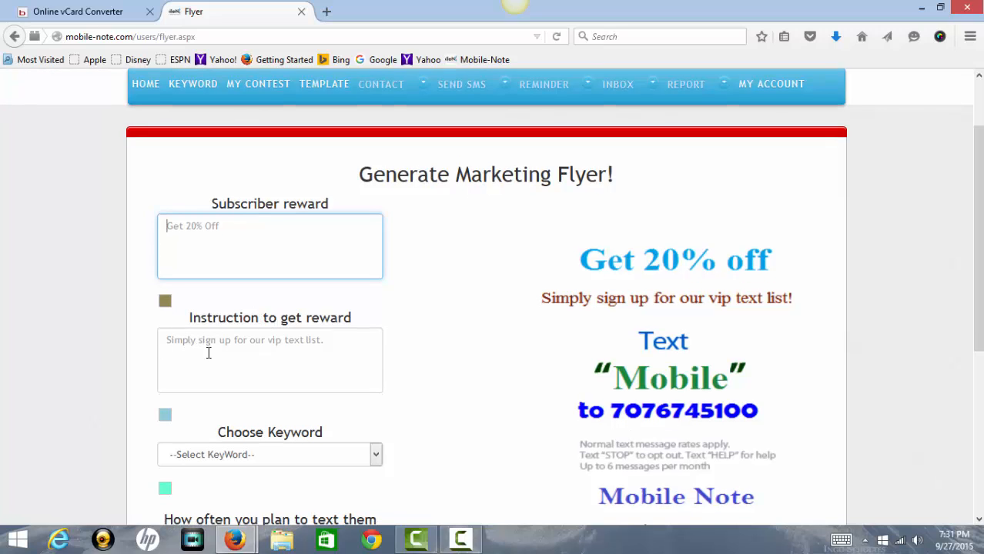
scroll(212, 351, down, 2)
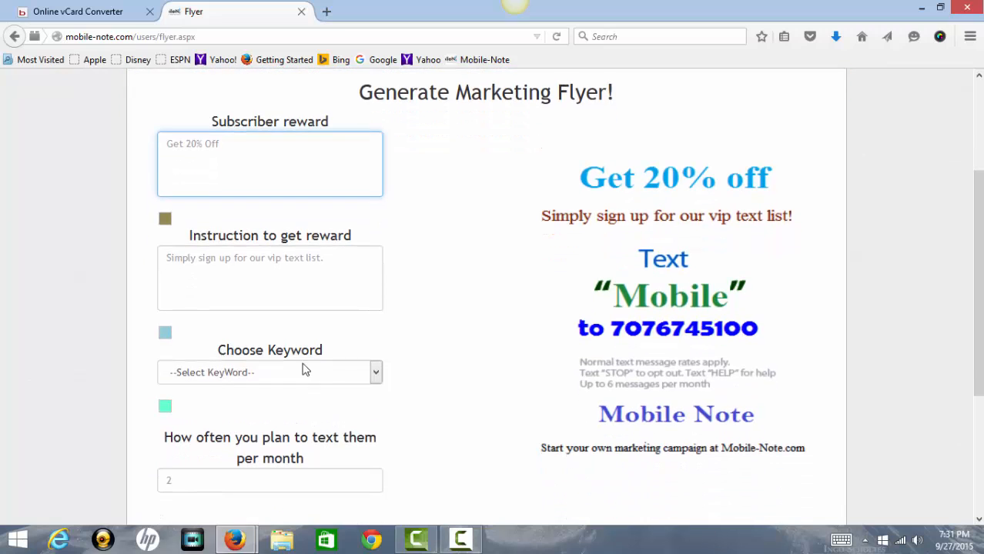
click(375, 373)
click(368, 372)
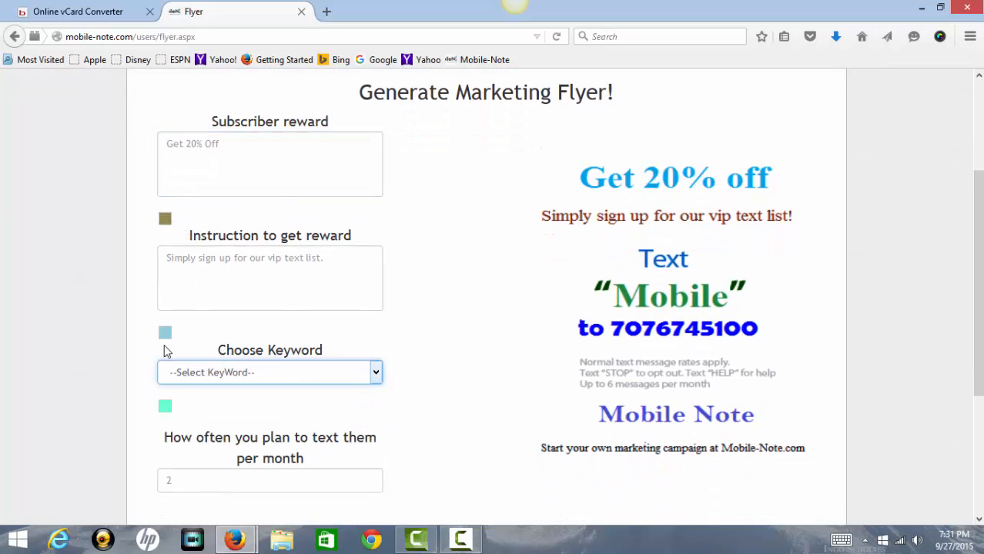
click(165, 219)
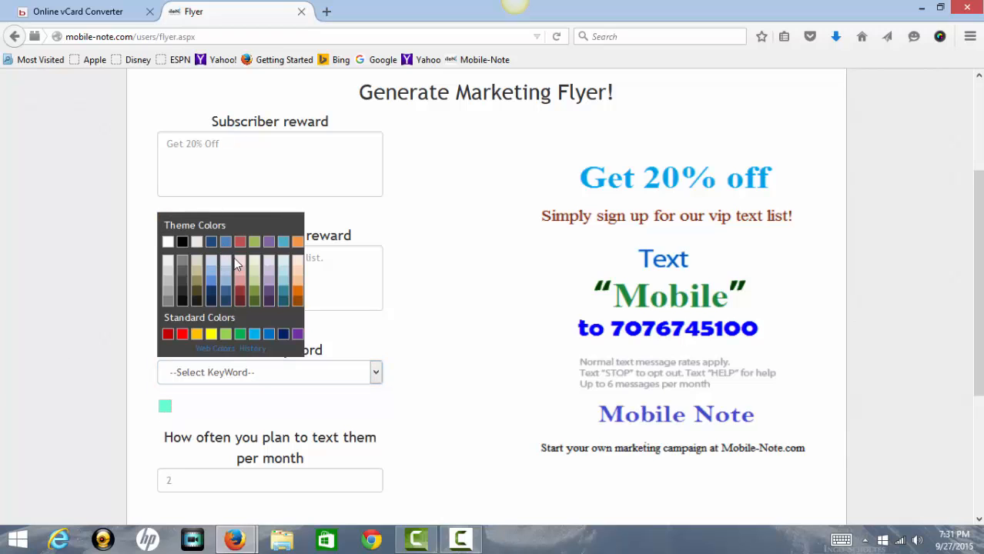
click(239, 286)
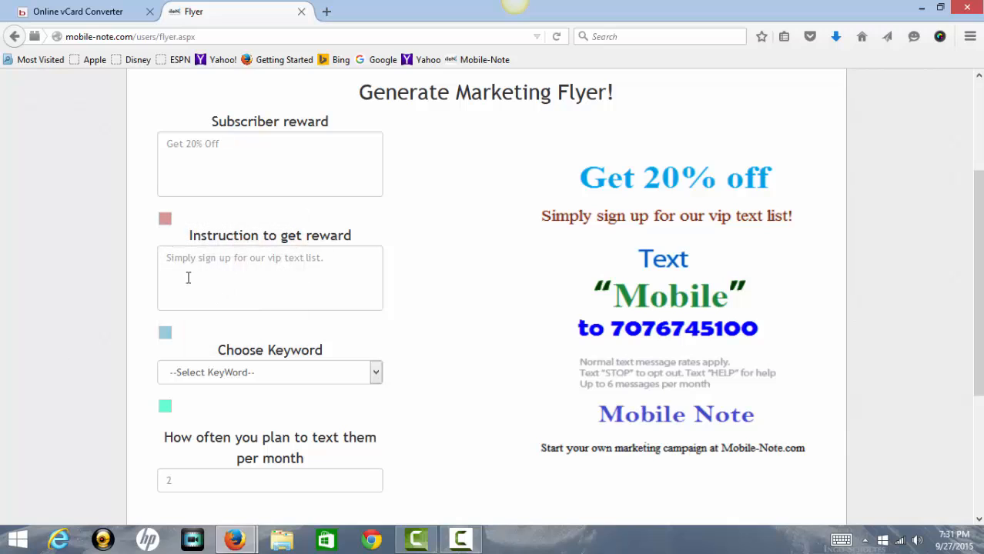
click(165, 222)
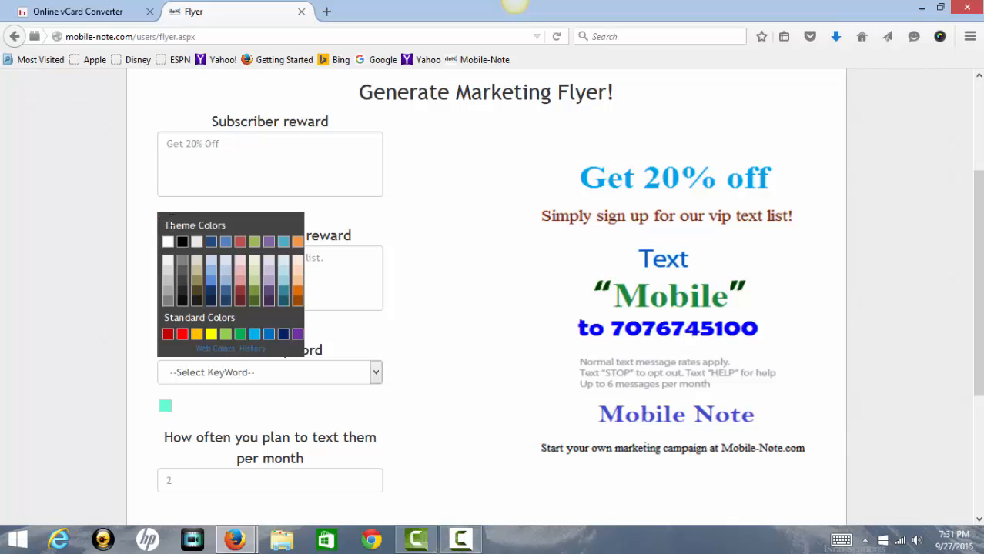
click(214, 349)
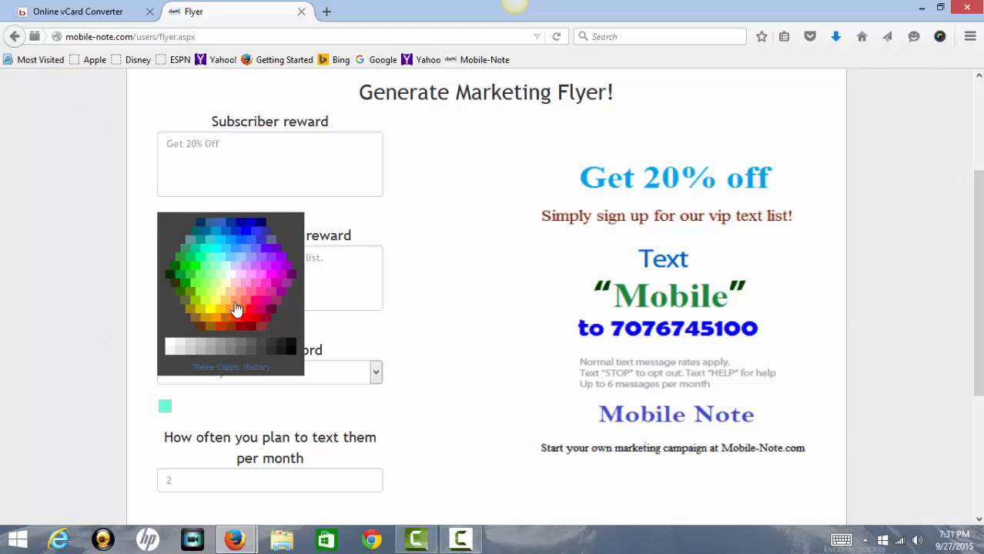
click(257, 306)
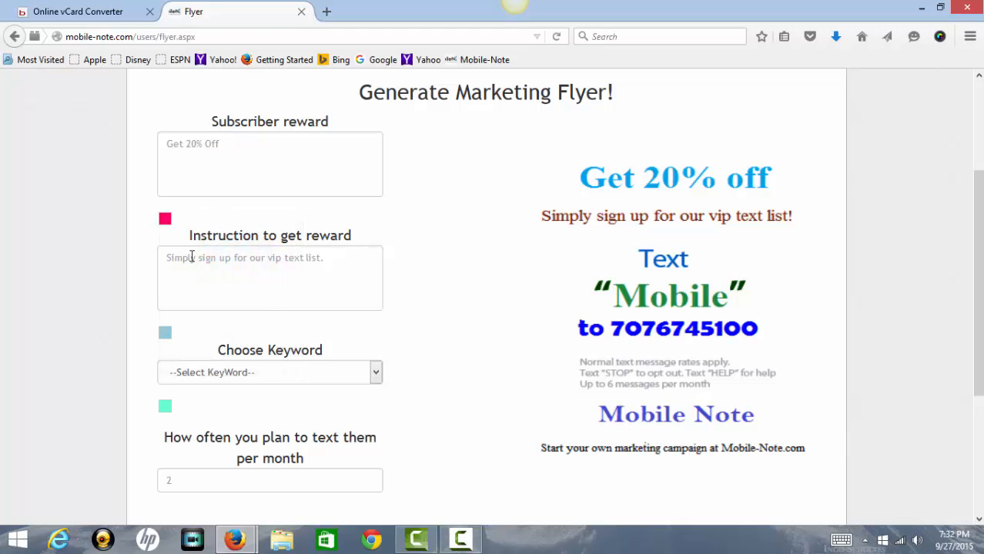
scroll(289, 291, down, 5)
scroll(290, 293, up, 4)
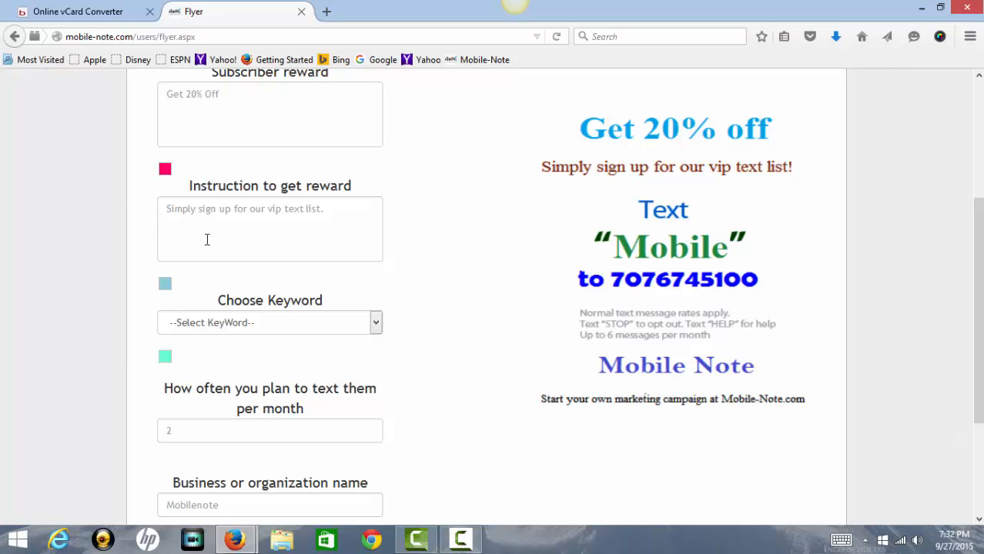
scroll(181, 401, down, 2)
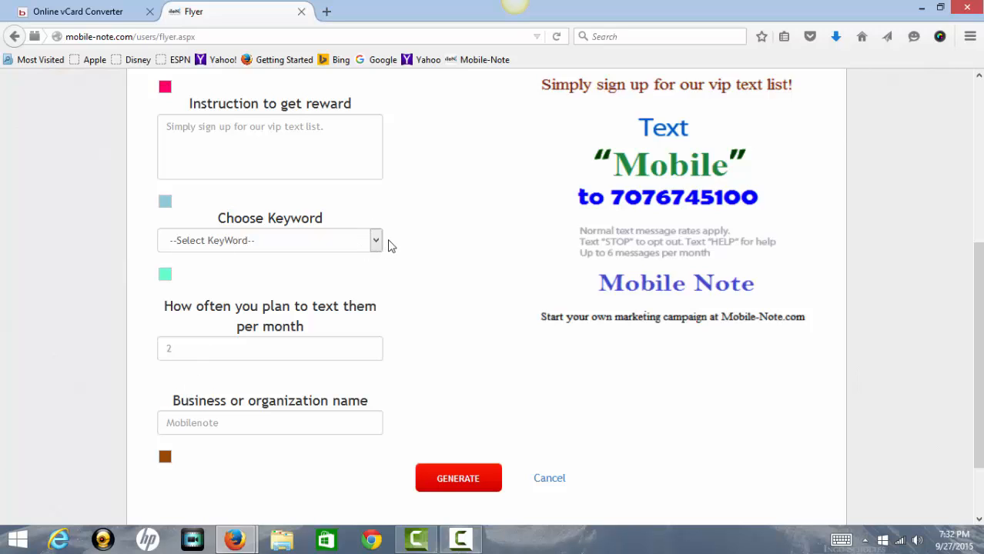
click(213, 348)
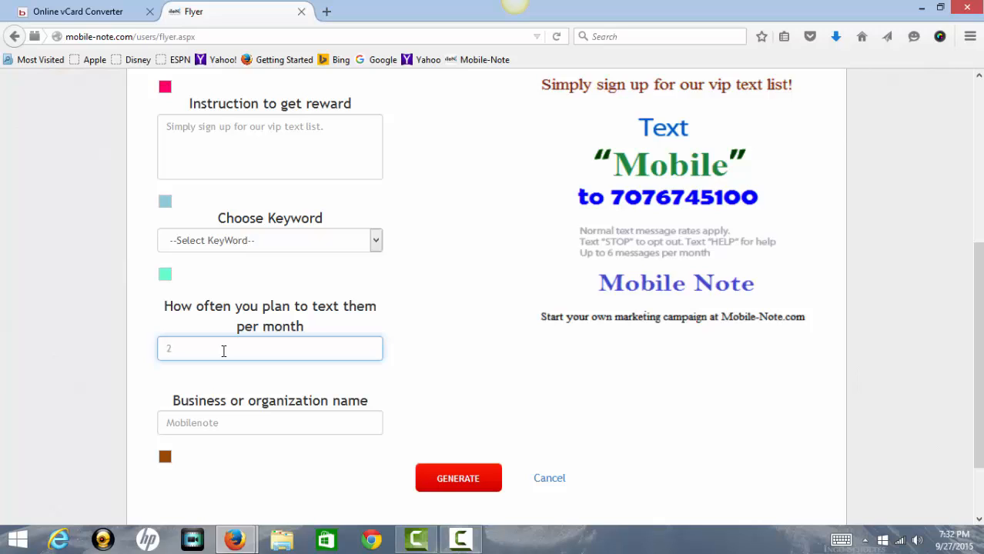
click(286, 424)
scroll(396, 433, up, 3)
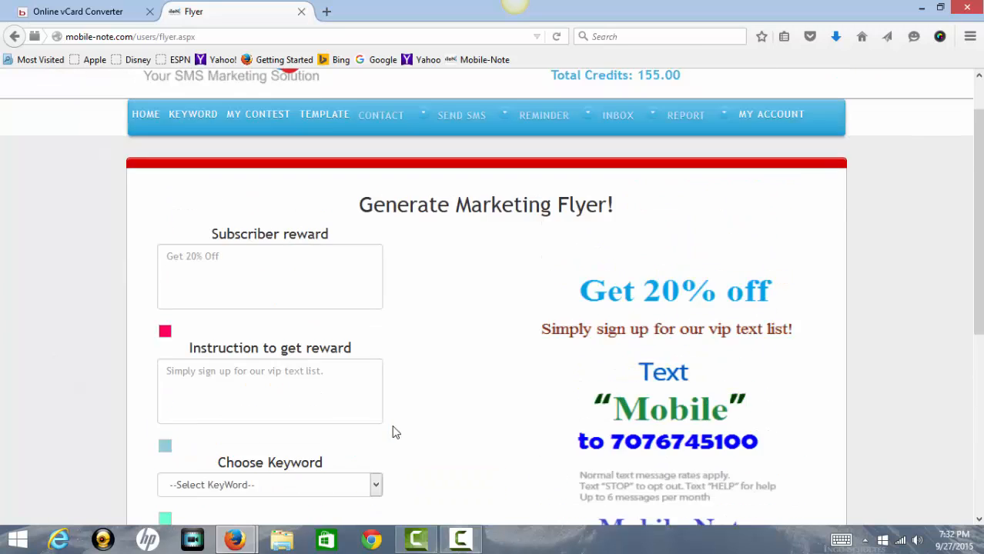
scroll(398, 432, down, 2)
scroll(425, 492, down, 2)
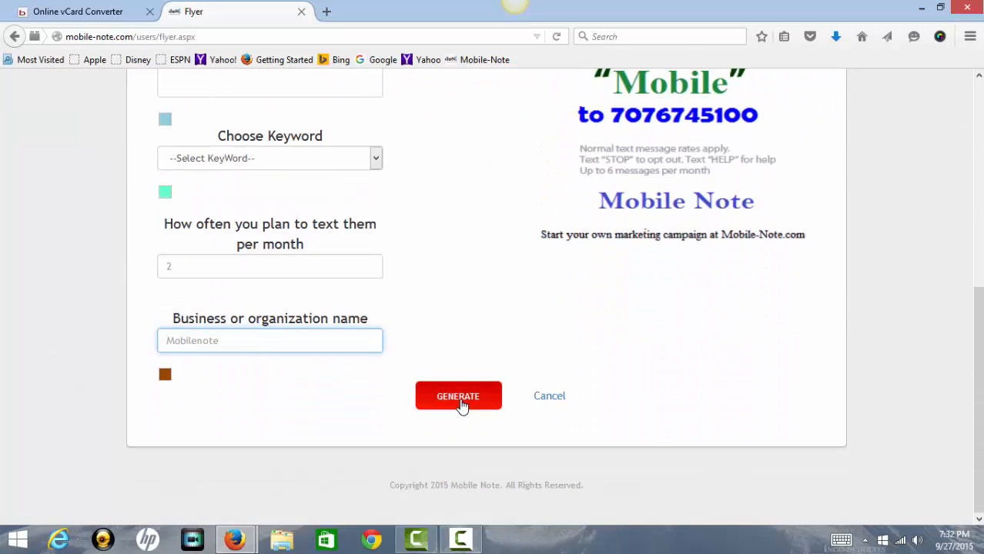
scroll(498, 217, up, 5)
scroll(498, 217, up, 1)
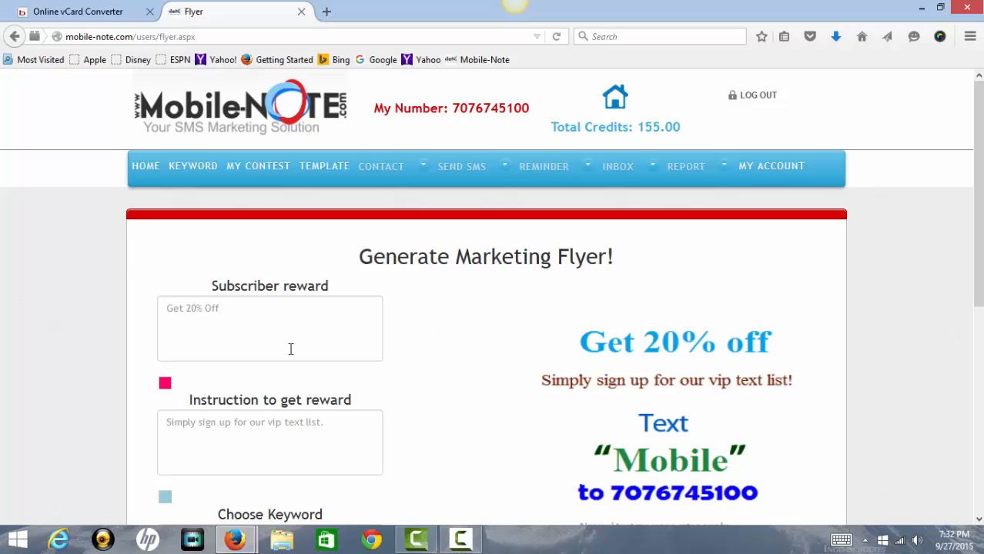
From Home, open Send a Text Message and fill in the recipient's mobile number from autocomplete.
click(149, 169)
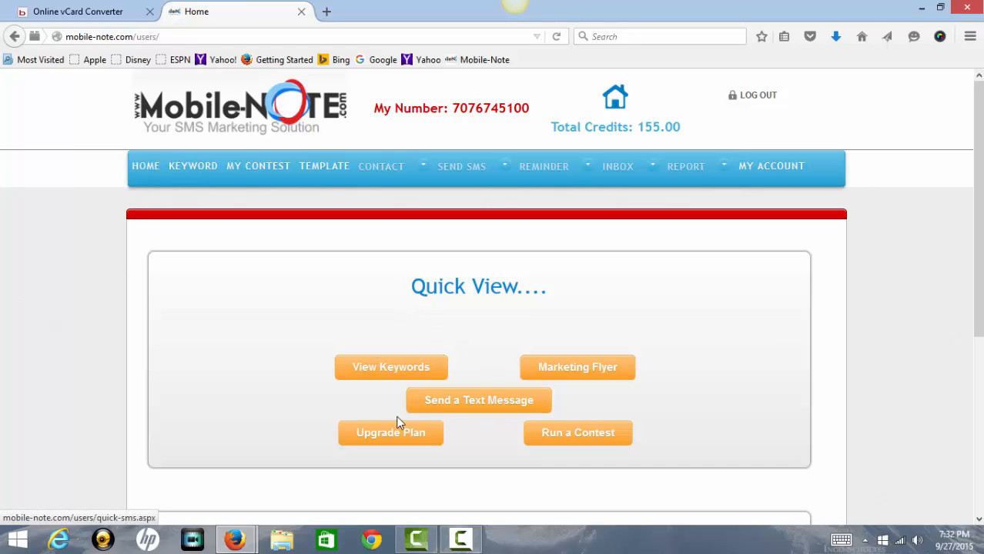
click(476, 410)
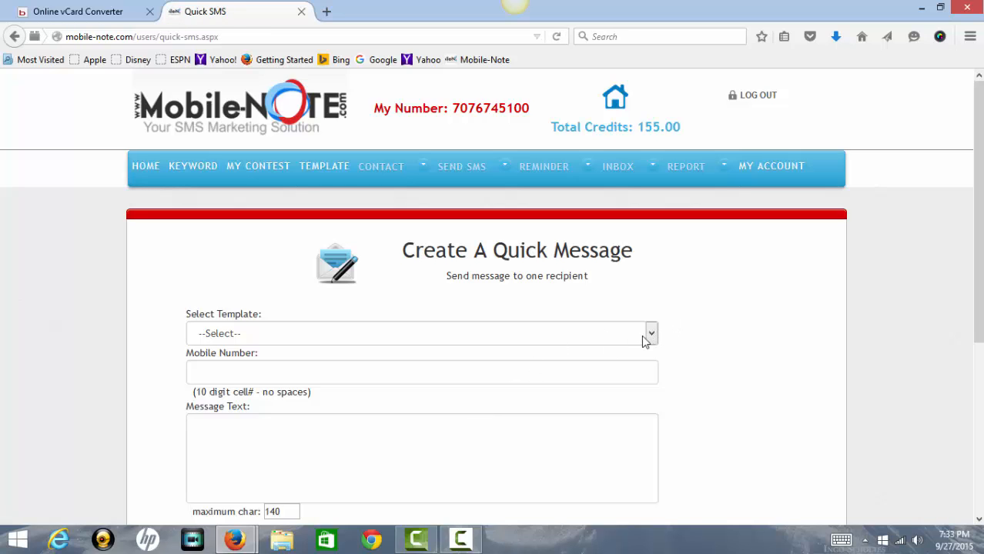
click(531, 372)
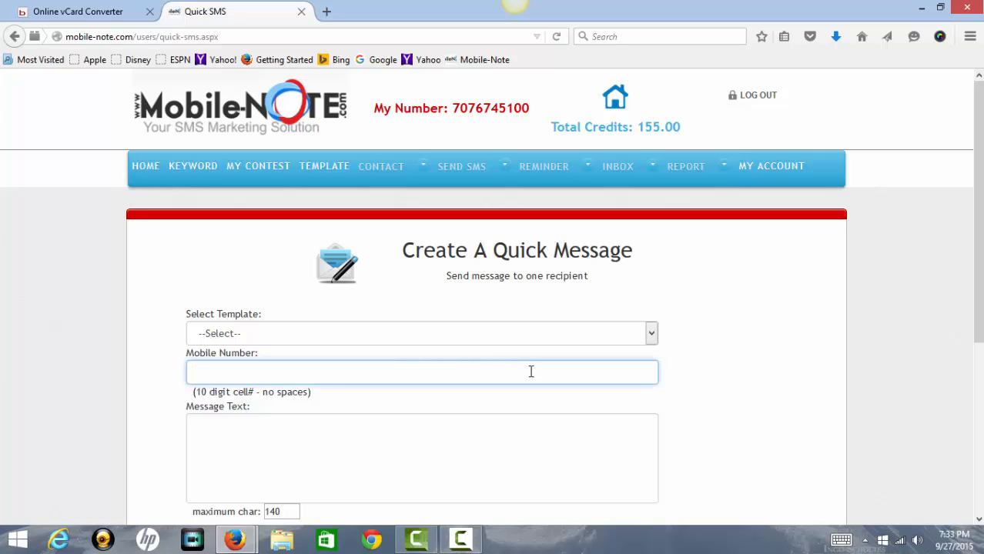
text(707)
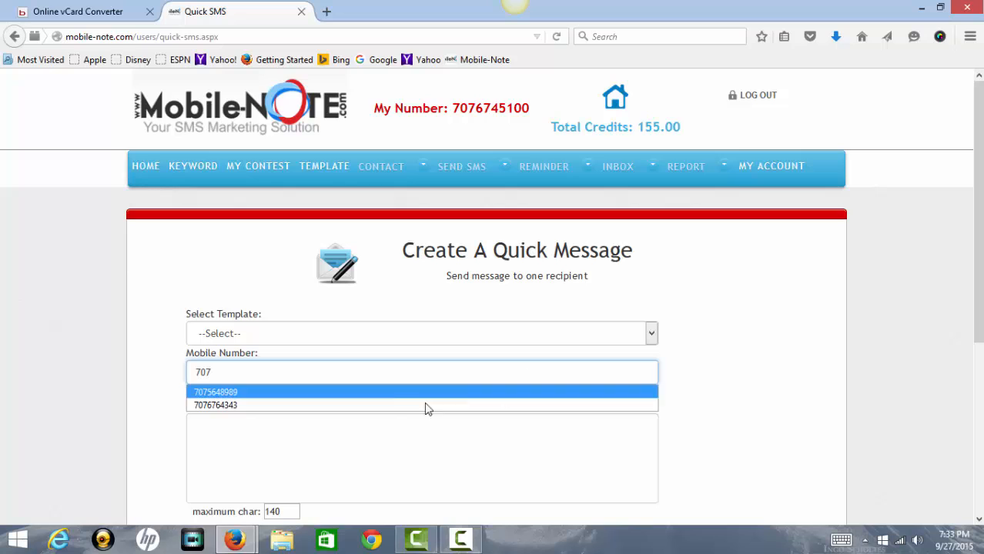
click(385, 394)
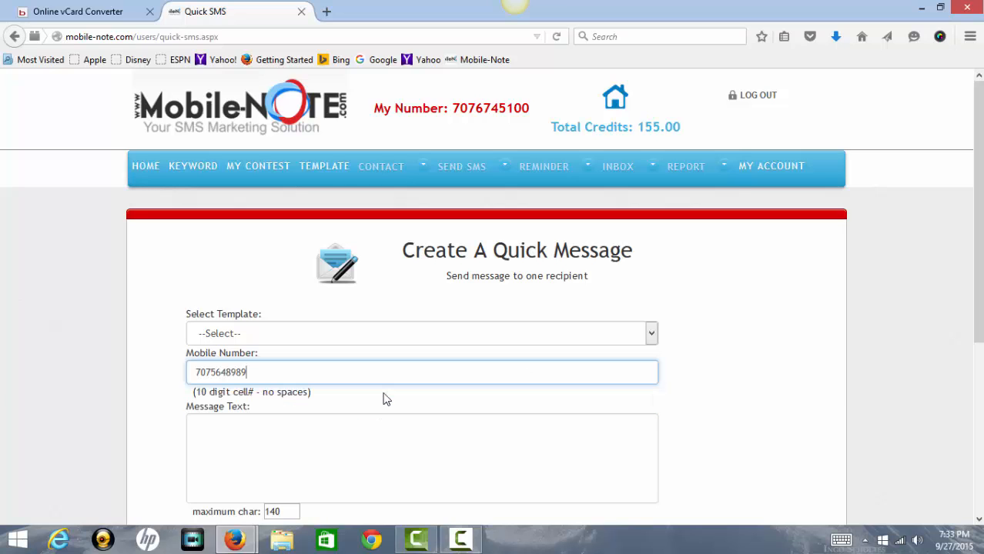
Check the entered number, then start sharing the quick message through Facebook.
click(366, 439)
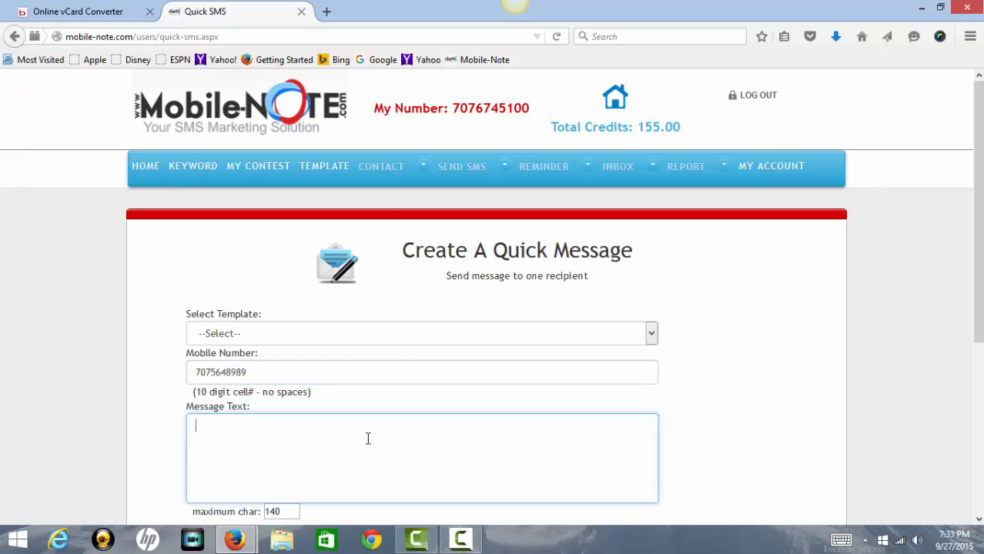
scroll(370, 436, down, 2)
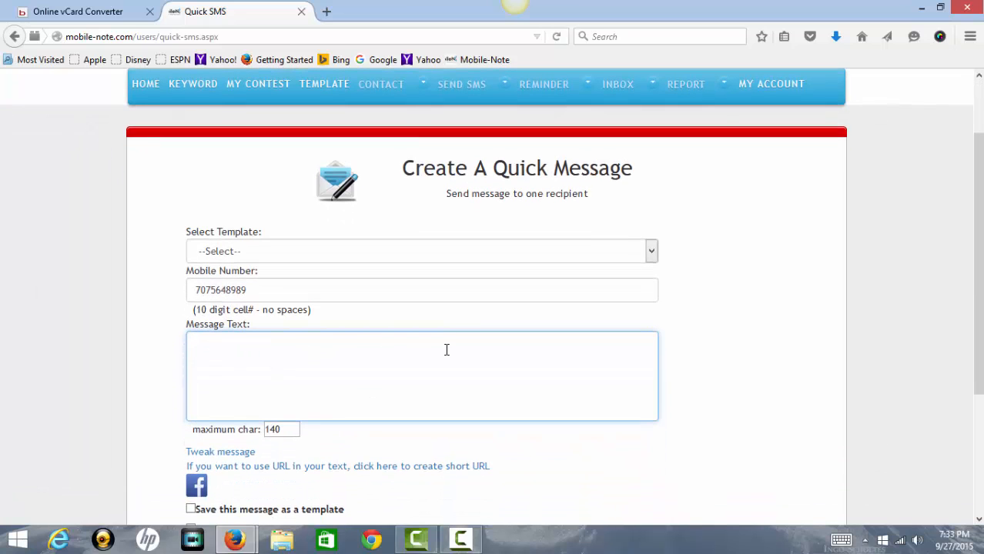
scroll(360, 394, down, 4)
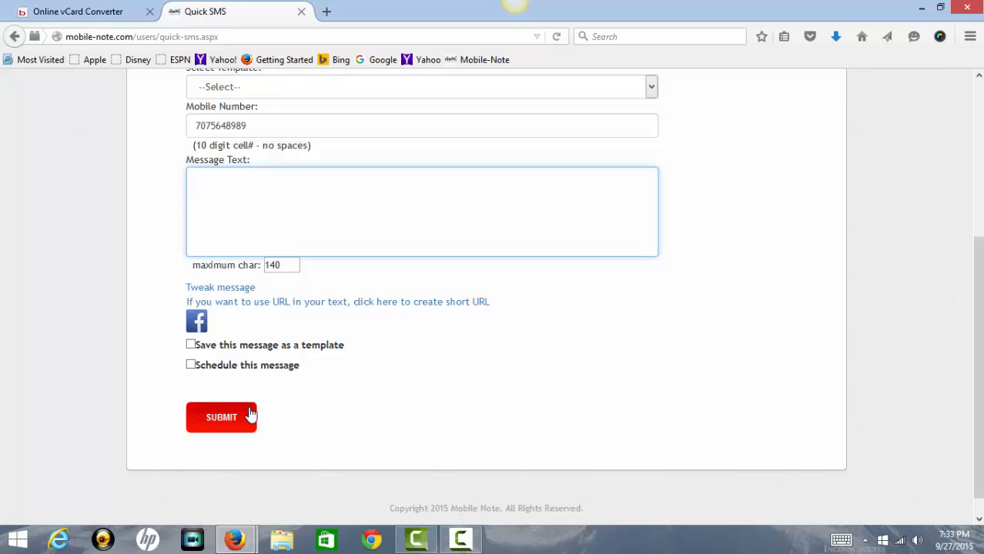
scroll(302, 408, up, 4)
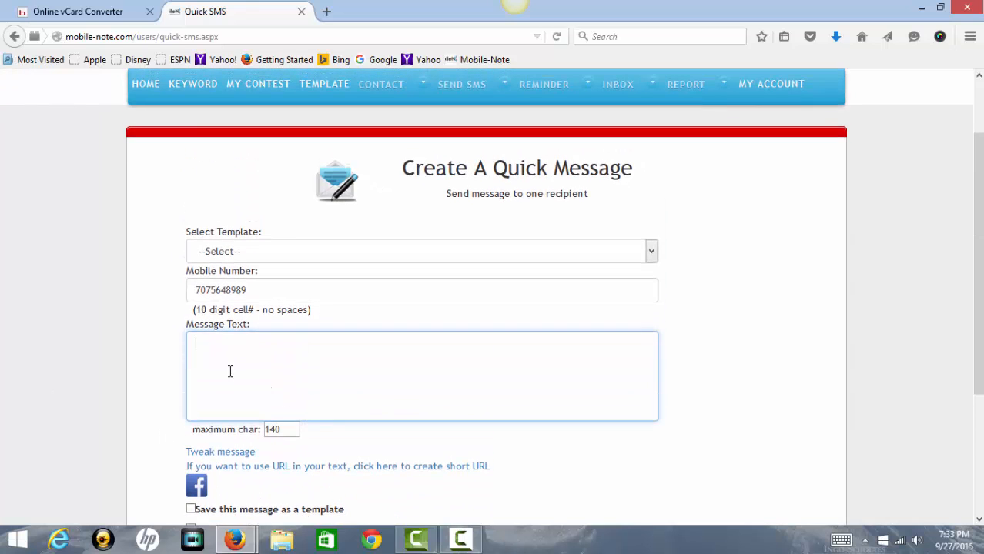
scroll(249, 348, down, 2)
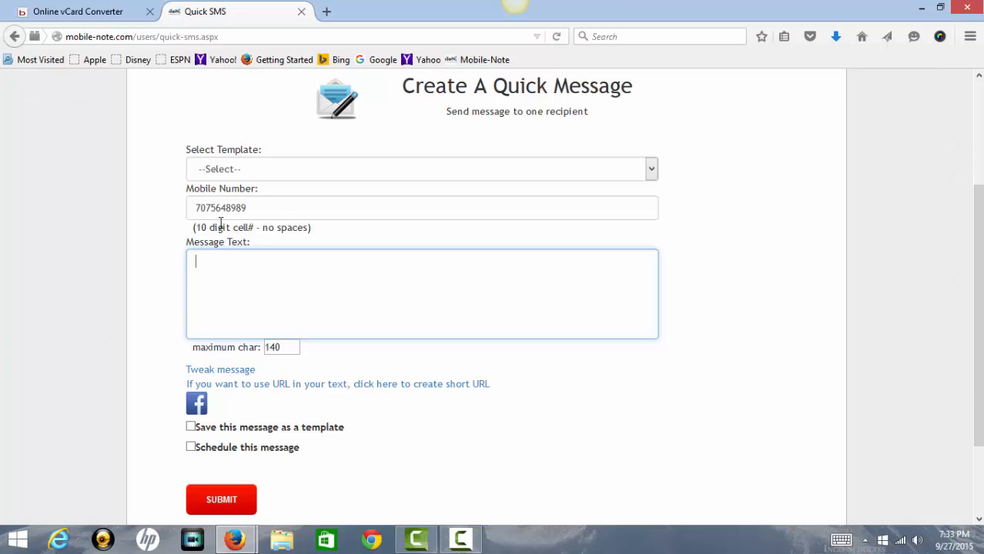
drag(277, 202, 187, 196)
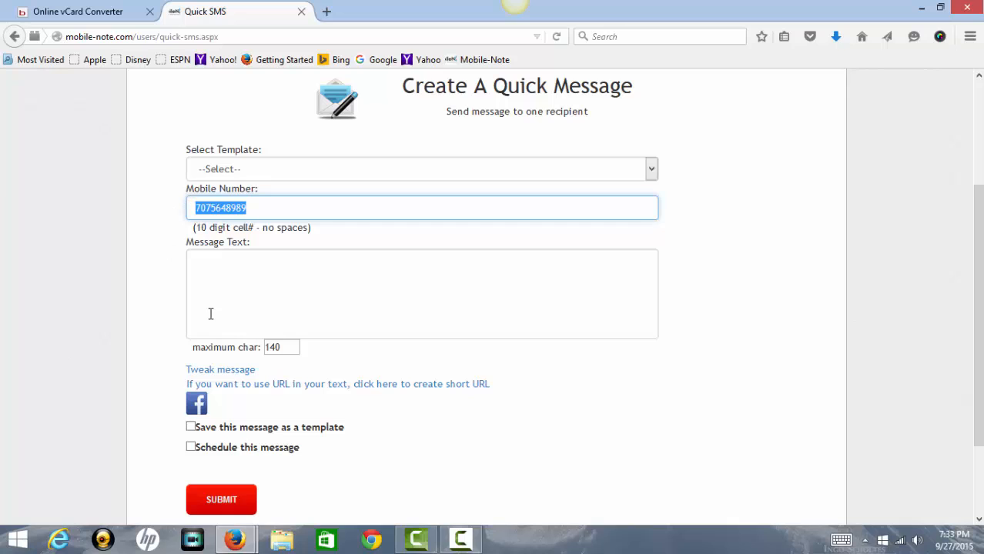
click(227, 277)
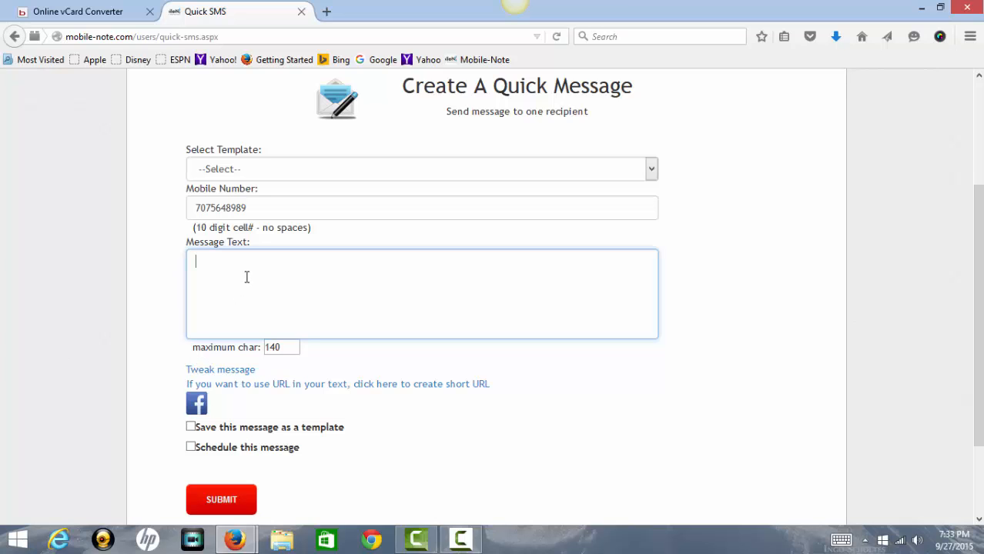
click(202, 406)
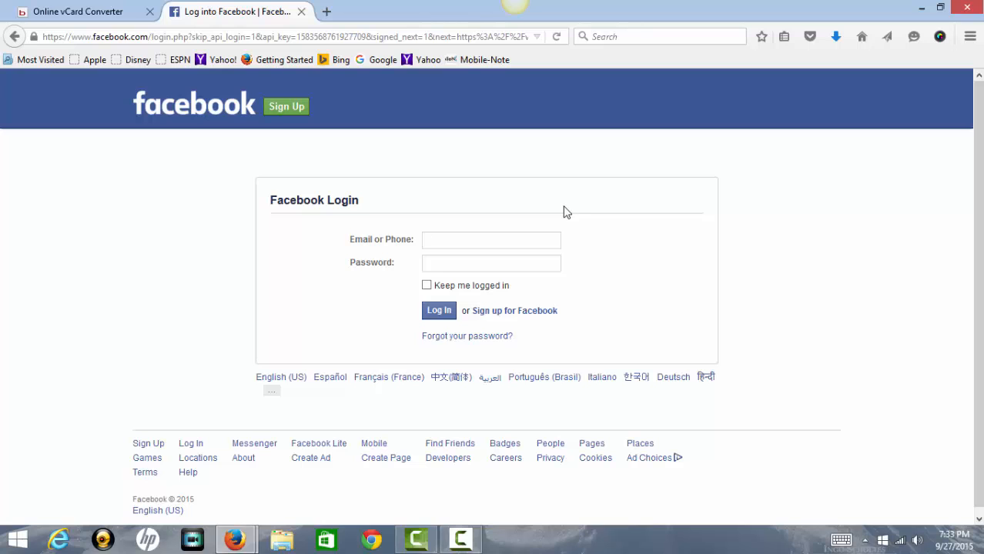
Leave the Facebook login and return to the quick message form's message box.
click(15, 37)
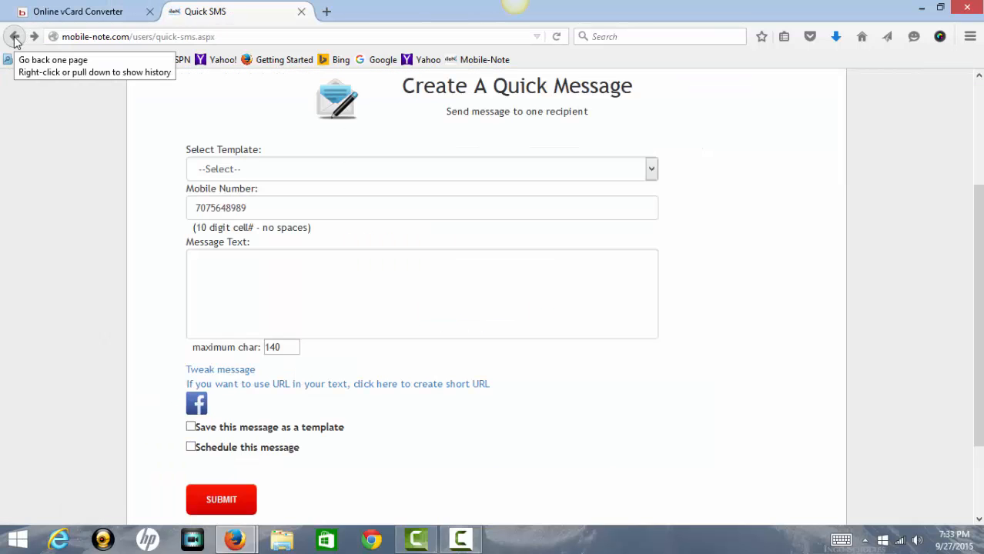
click(259, 281)
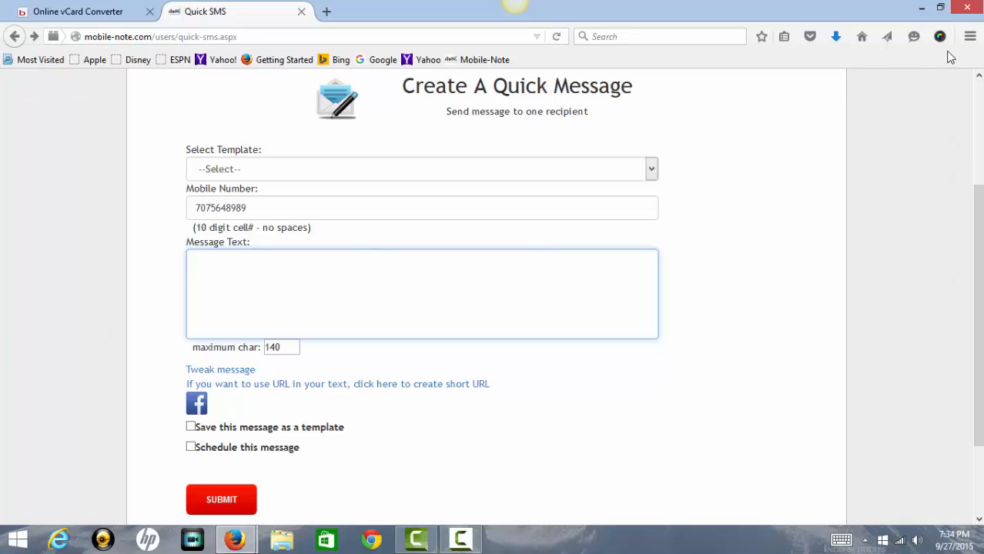
Write 'This is a test' and tweak it to 'This is a test. This is for FB'.
text(This is a test)
double_click(277, 348)
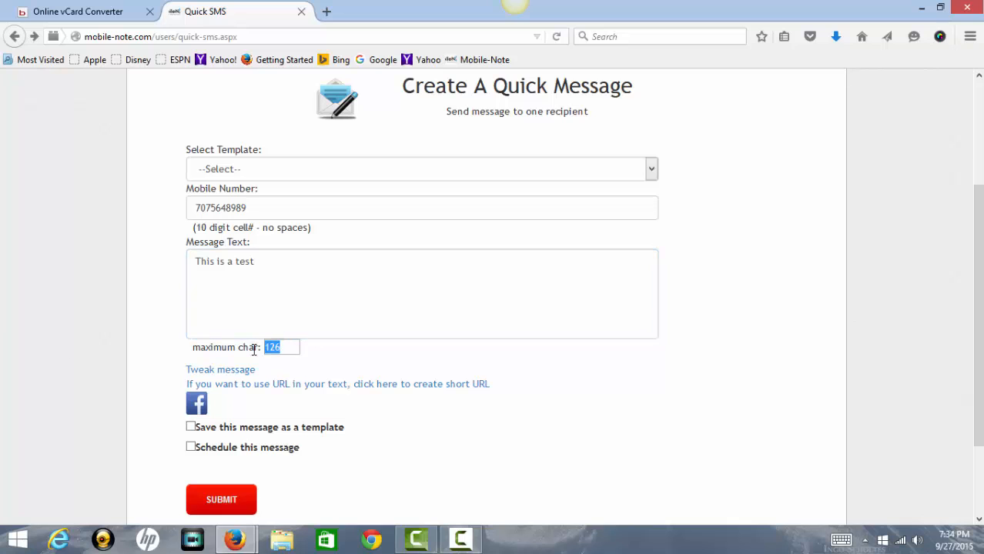
click(222, 372)
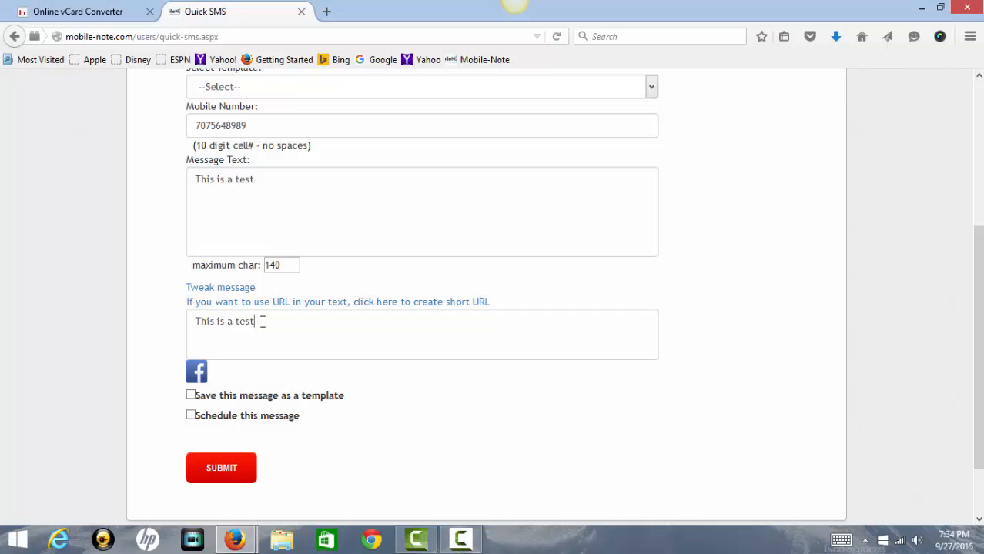
click(262, 321)
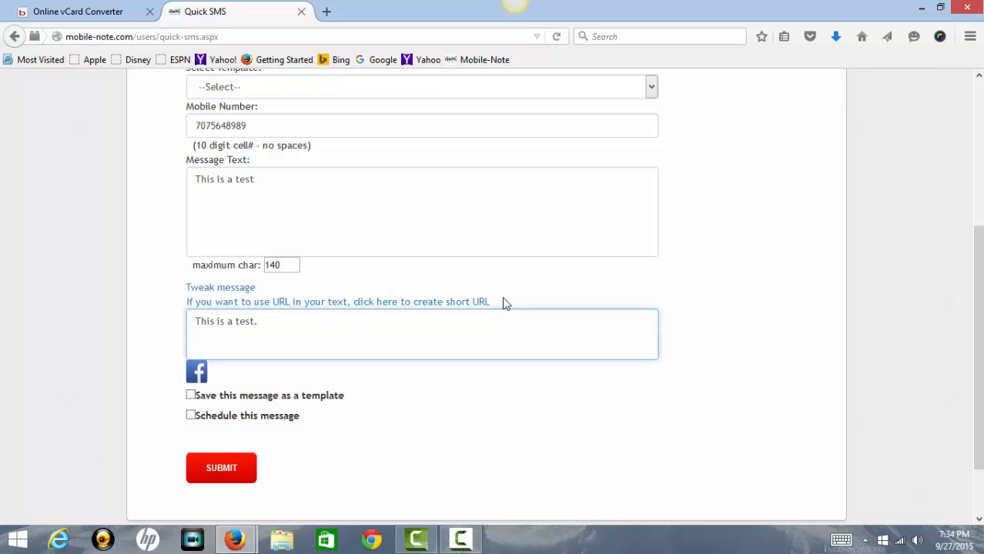
text(. This is for FB)
Toggle Schedule this message on and back off, then submit the quick message.
click(190, 414)
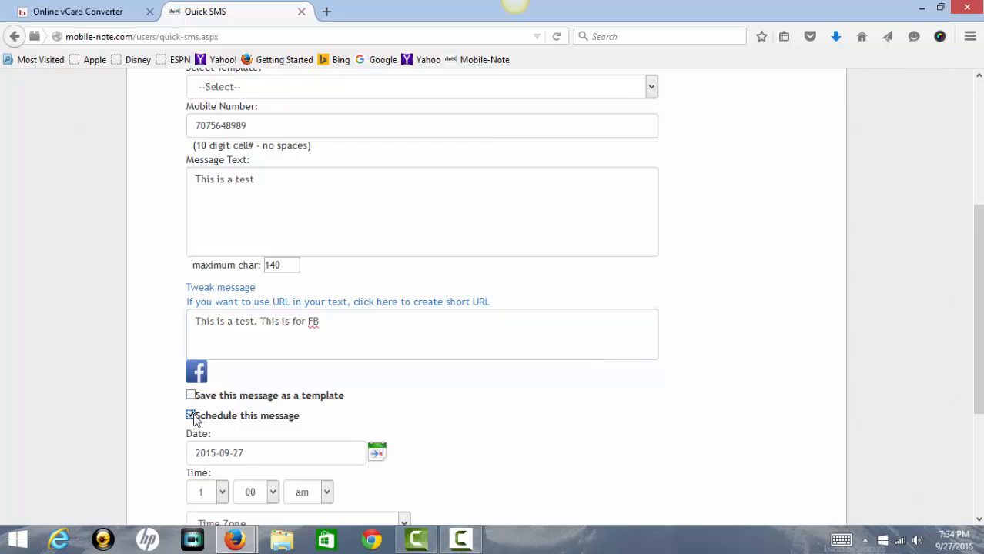
scroll(194, 422, down, 1)
scroll(193, 416, down, 3)
scroll(193, 421, up, 2)
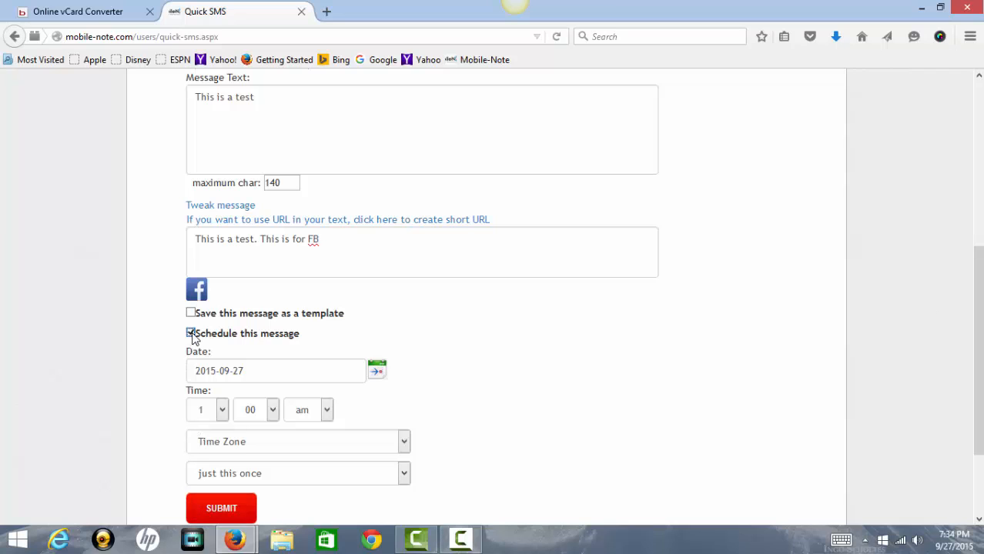
click(191, 335)
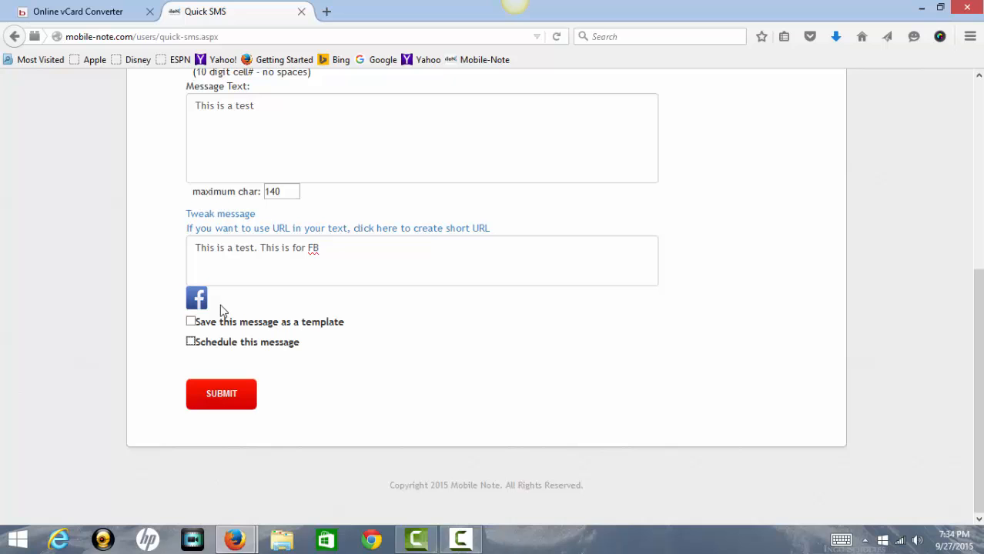
click(234, 404)
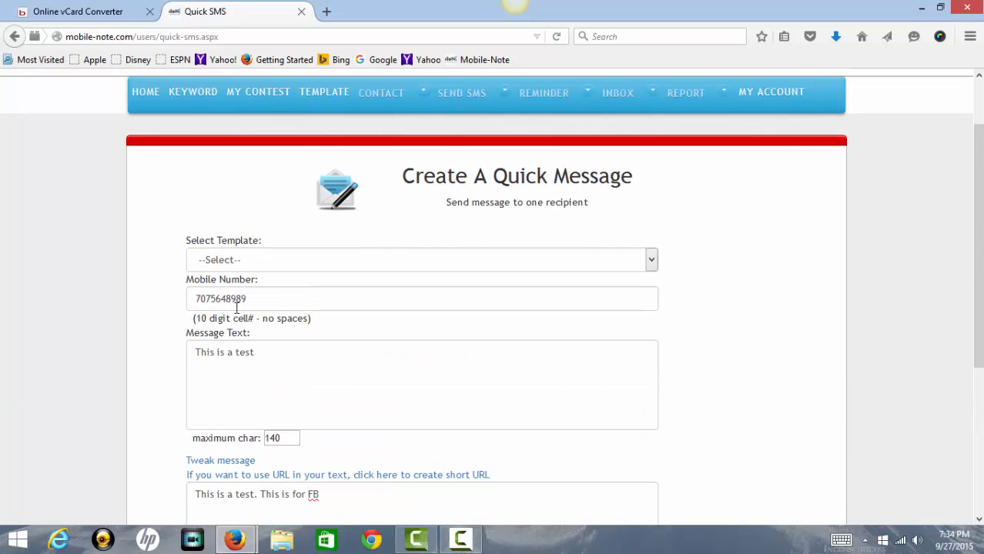
drag(256, 301, 158, 301)
click(676, 356)
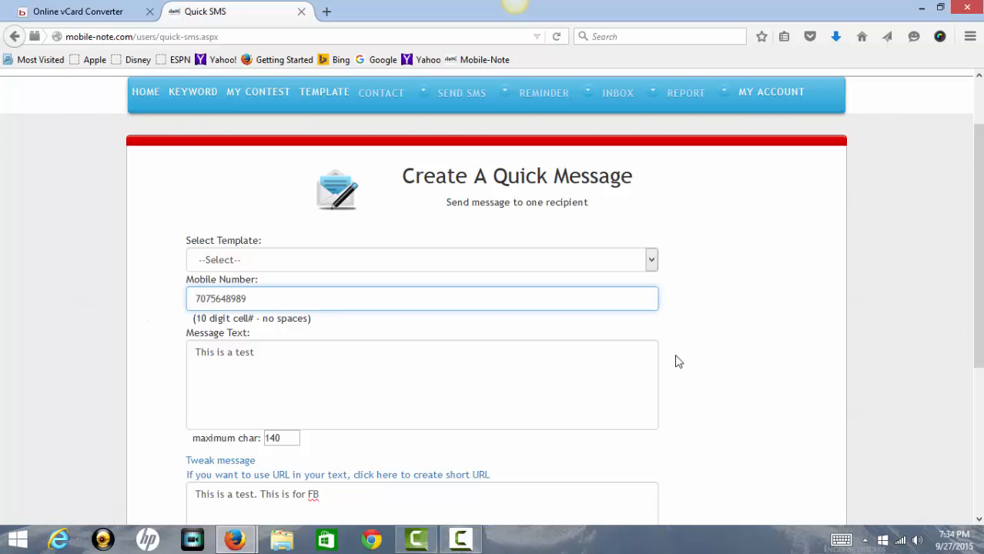
Return home, look at the upgrade payment plans, then go back to the Quick View dashboard.
click(145, 96)
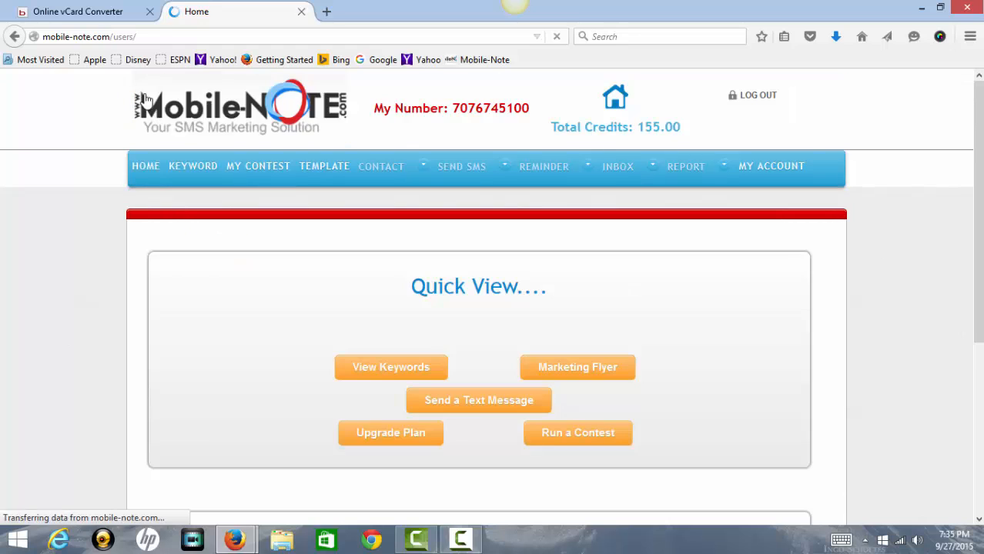
click(403, 443)
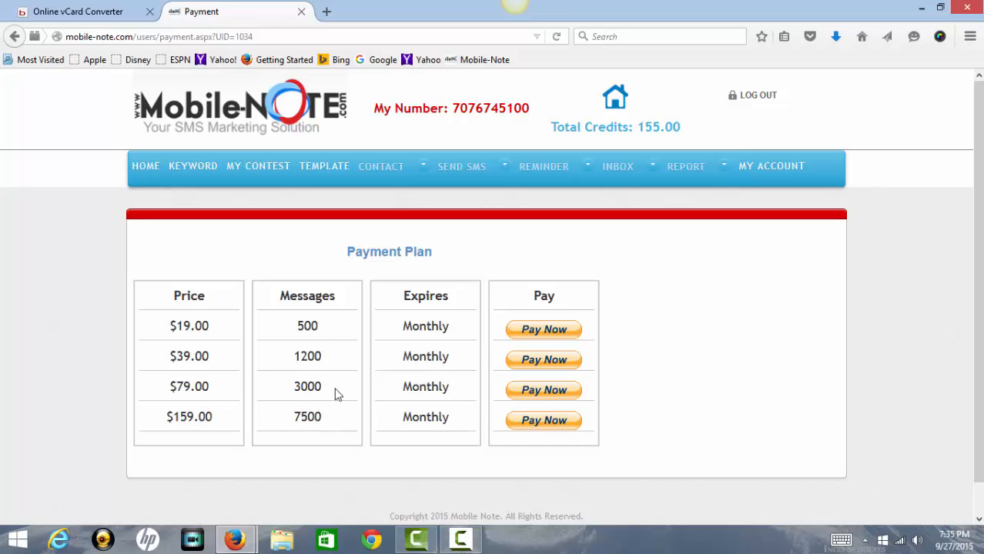
click(133, 170)
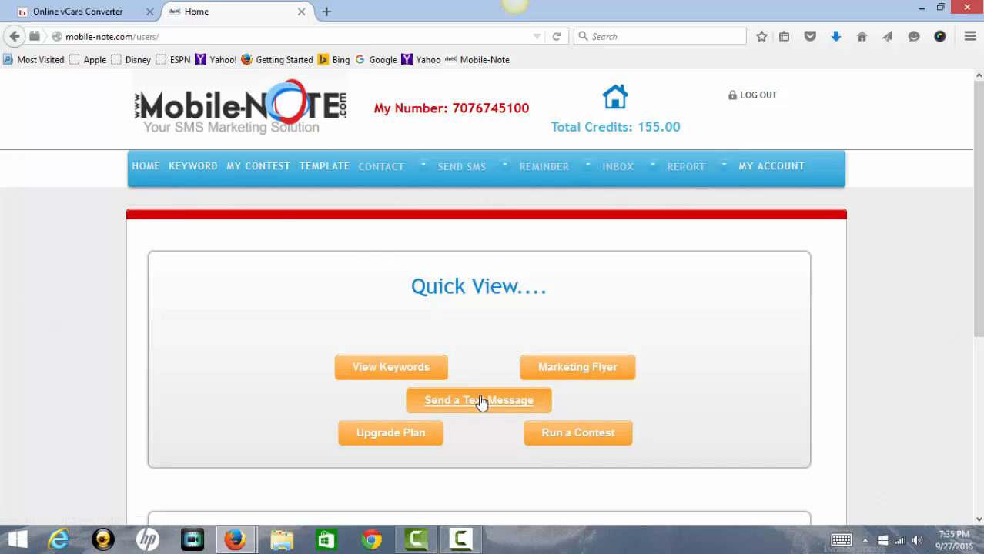
View the FREE Carwash contest's results, highlighting its contest and winner auto-replies.
click(576, 433)
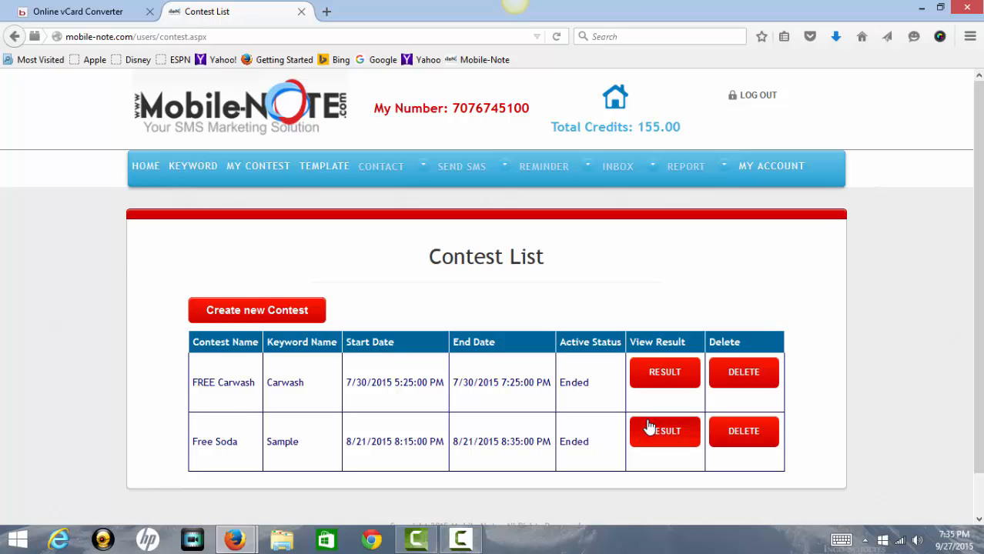
click(663, 375)
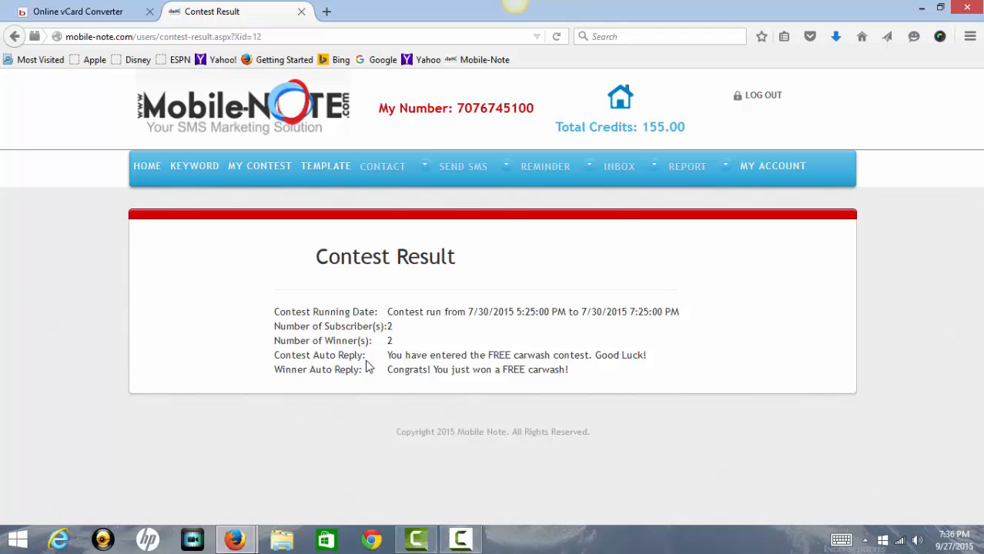
drag(390, 355, 650, 358)
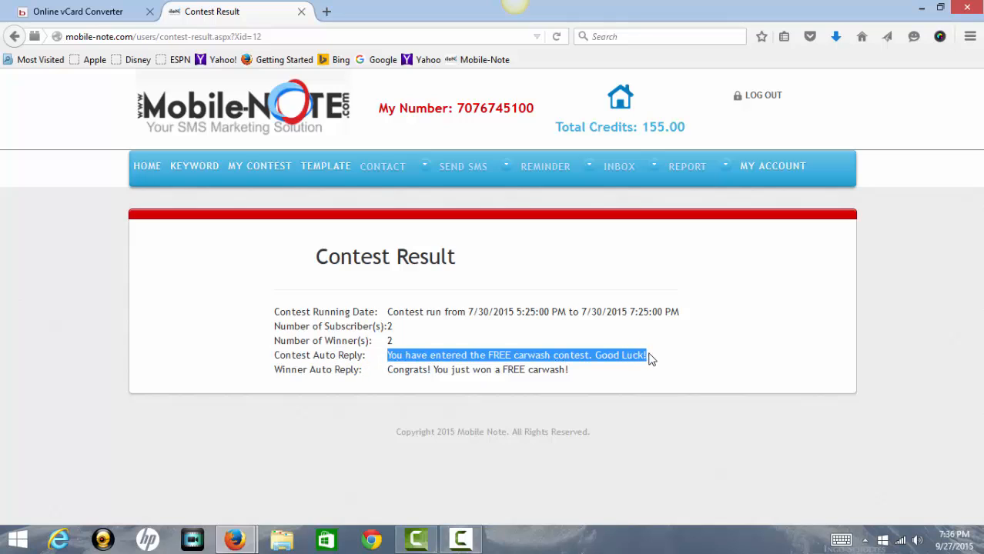
click(581, 377)
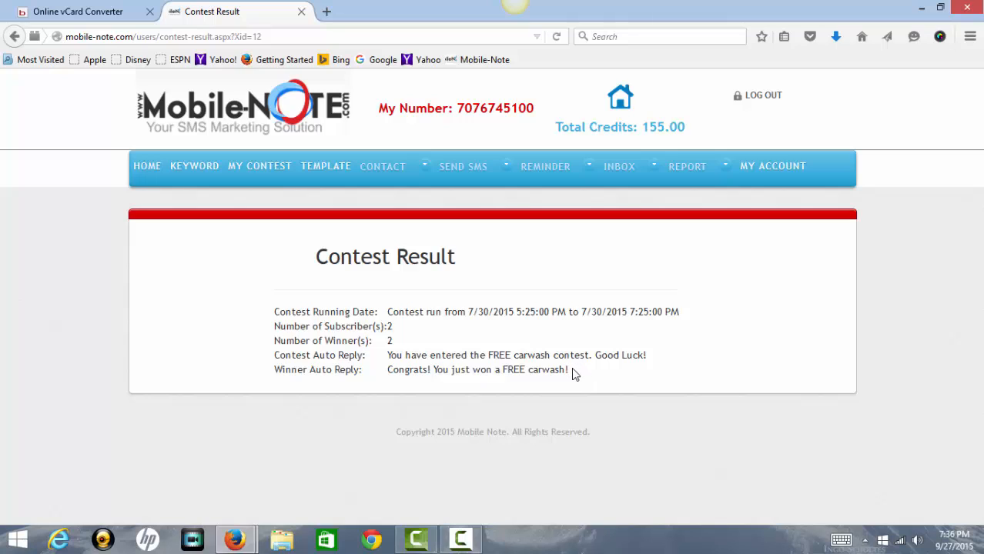
drag(572, 373, 394, 369)
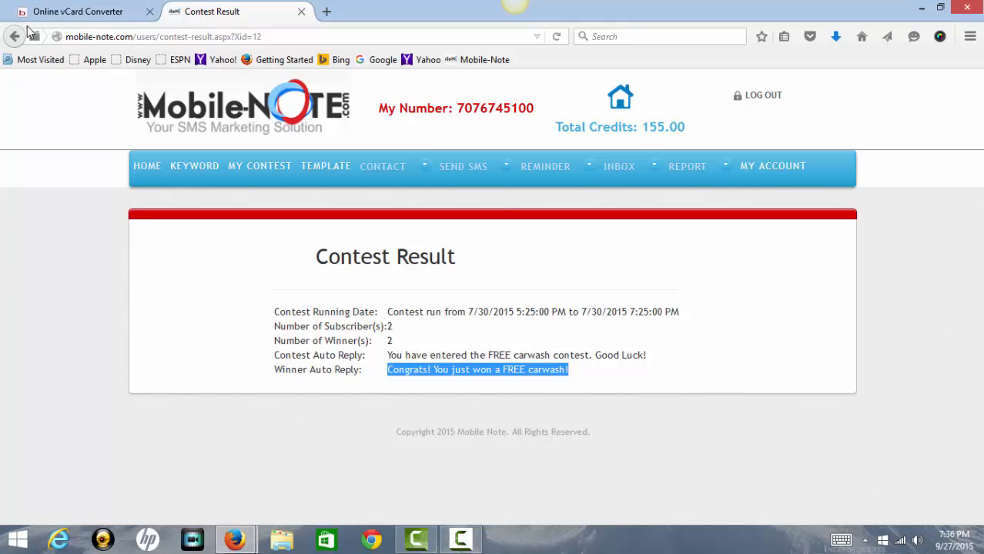
click(15, 36)
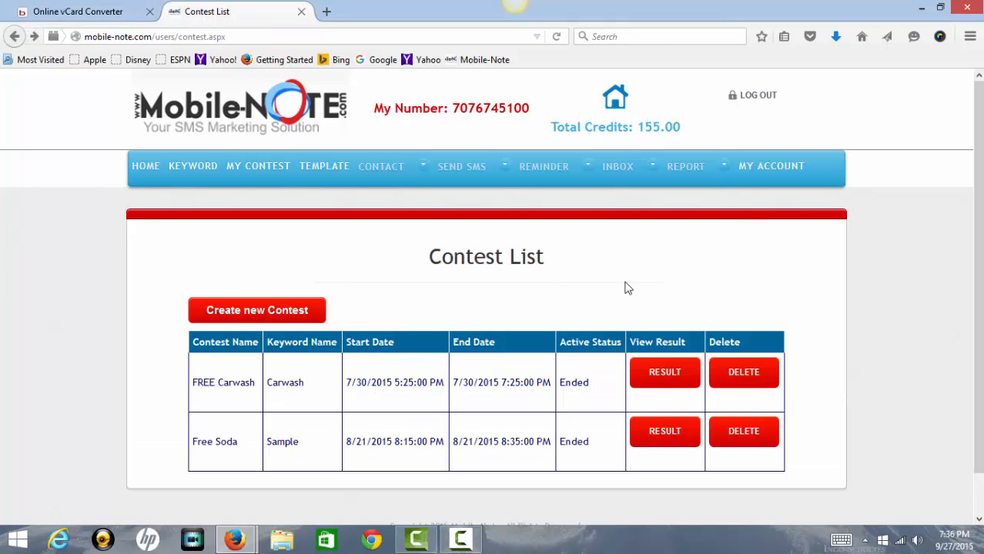
Create a new contest and choose Carwash as its keyword.
click(255, 311)
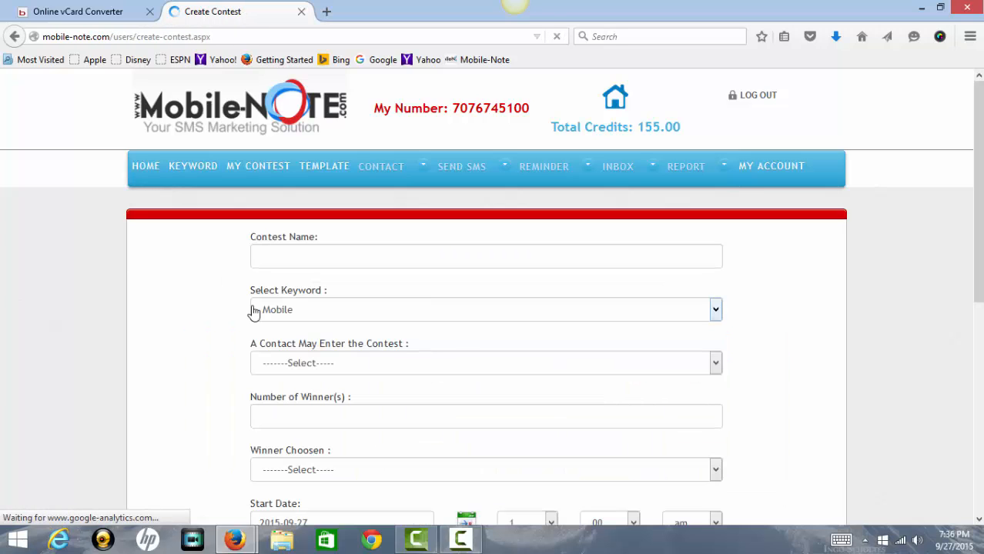
click(298, 259)
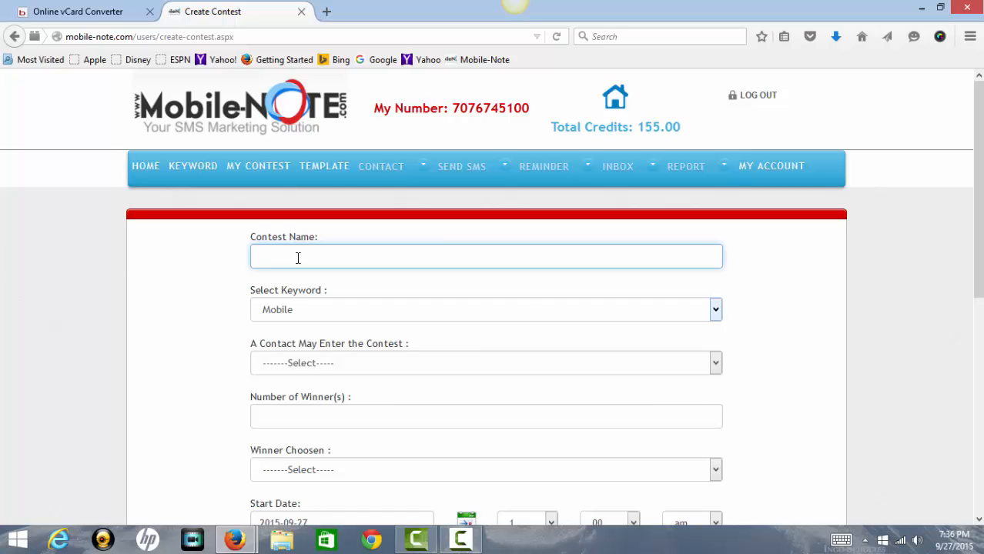
click(718, 310)
click(718, 311)
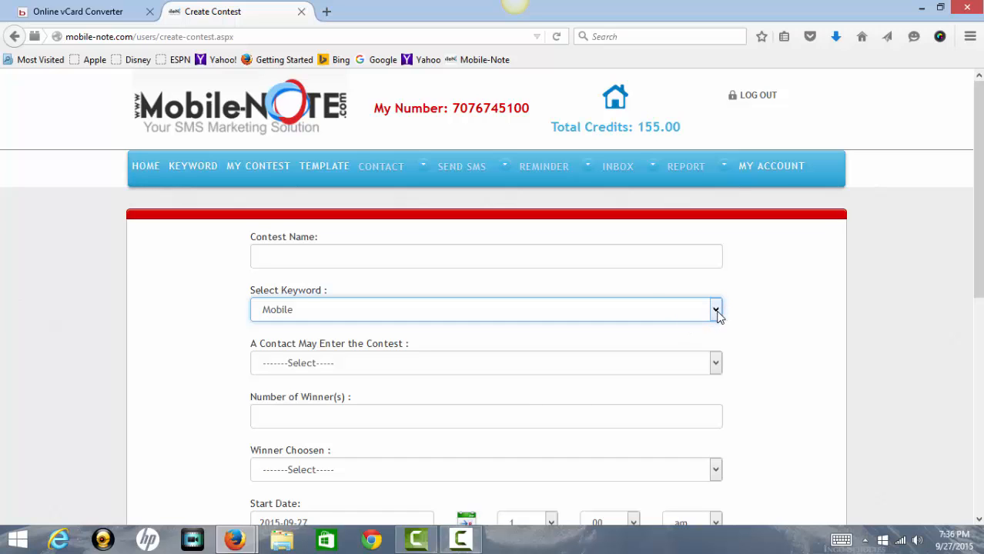
click(716, 311)
click(755, 291)
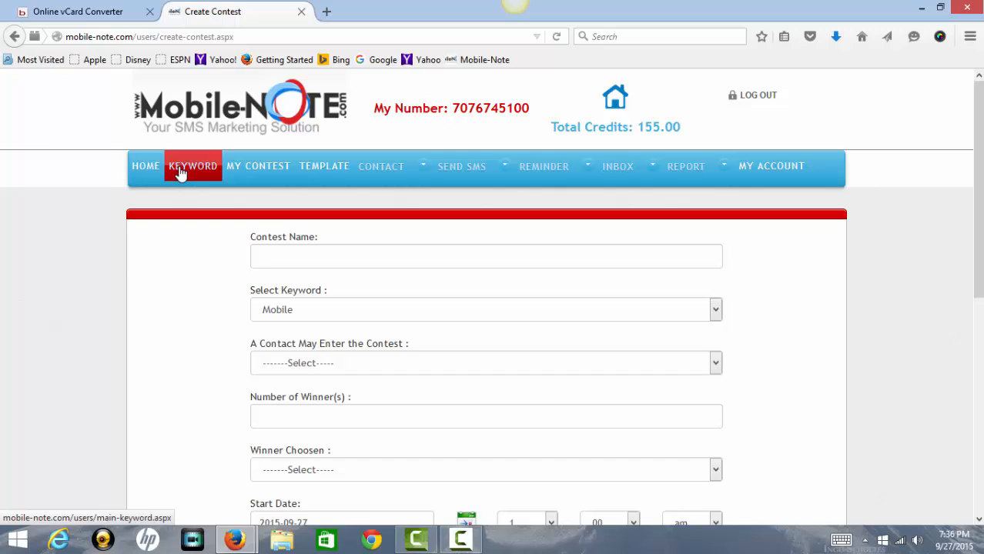
click(712, 310)
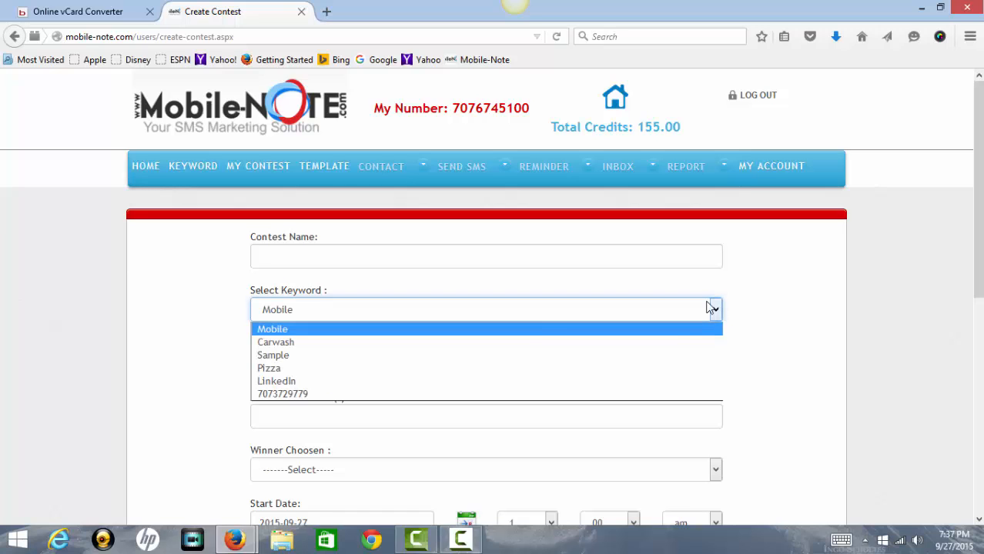
click(525, 345)
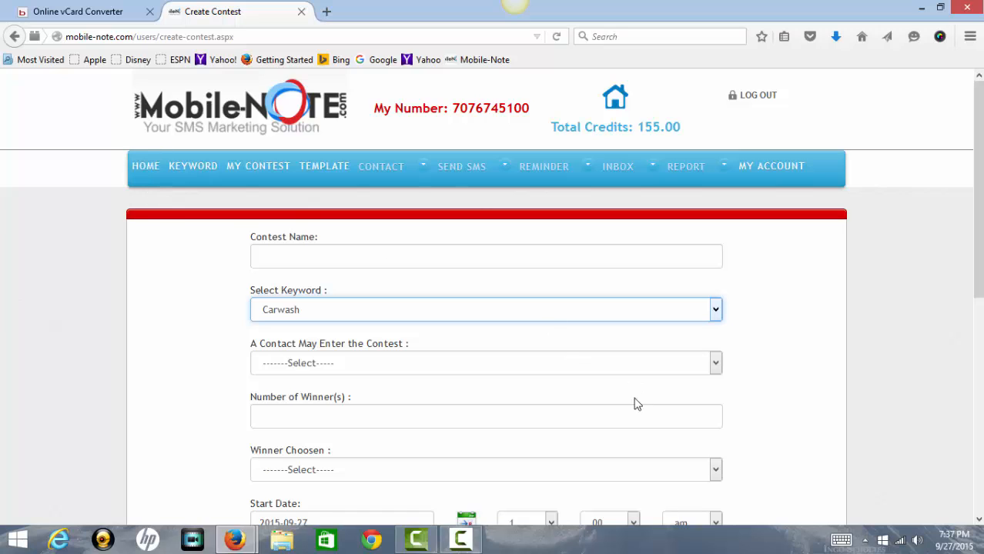
View the entry-frequency options and close the list without choosing one.
click(715, 368)
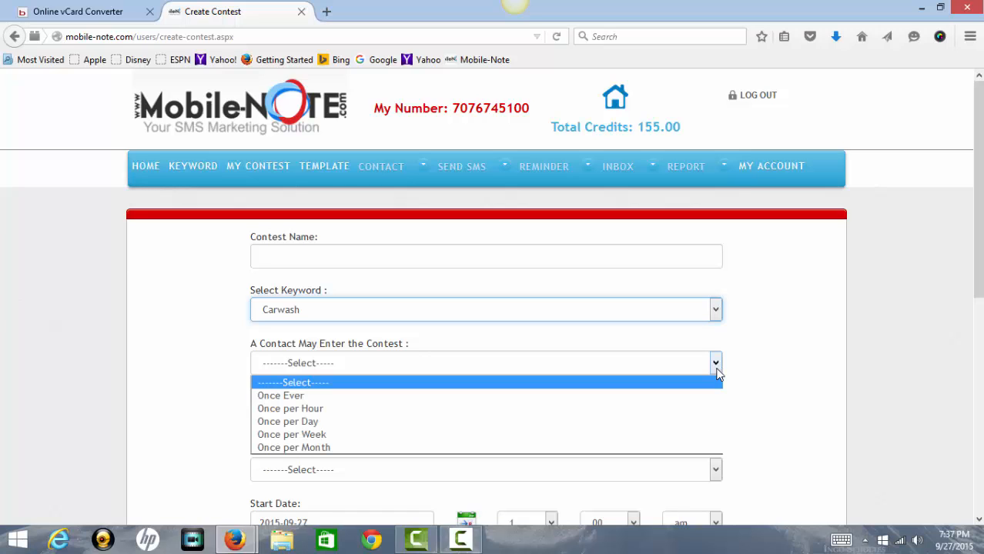
click(716, 368)
click(716, 368)
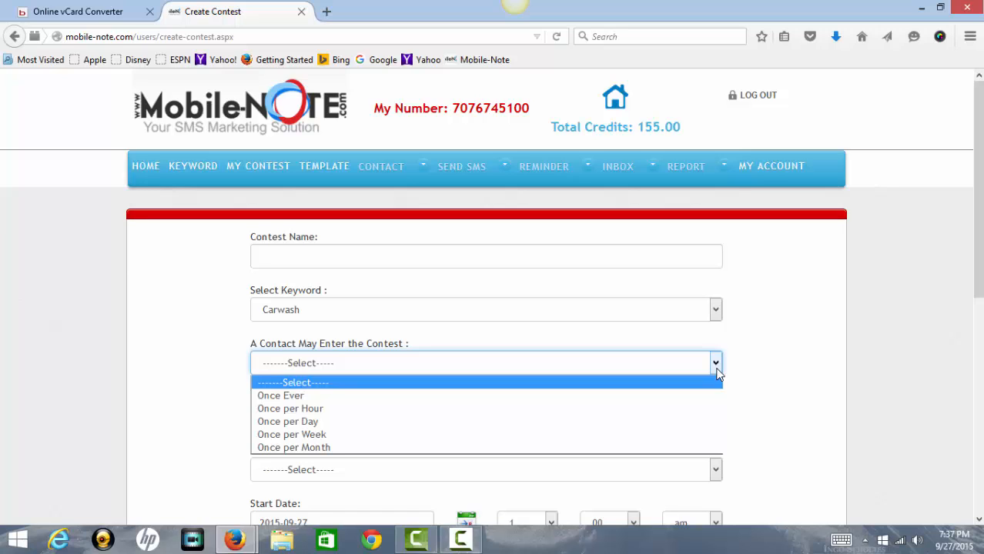
click(778, 409)
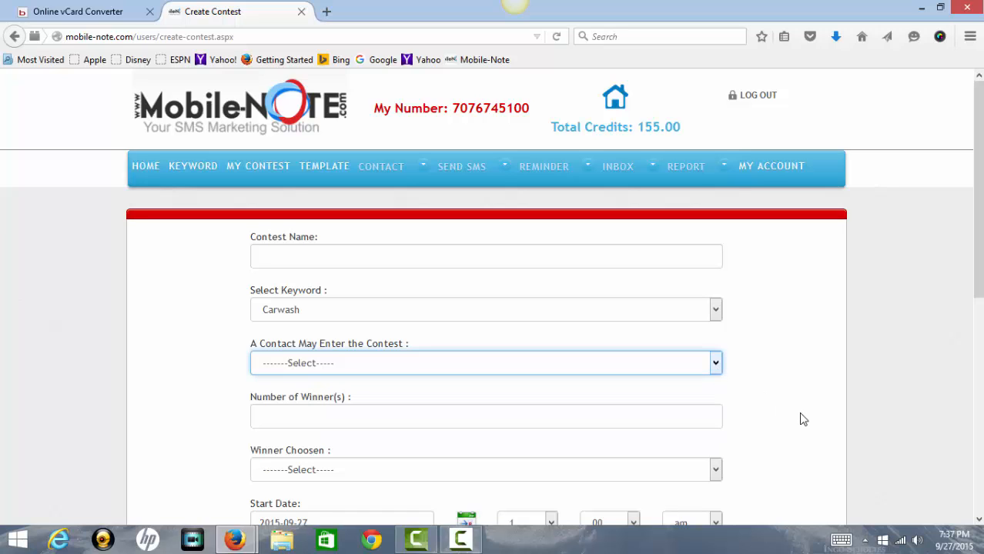
Go over the number-of-winners, winner choice, and start and end date fields without changing them.
click(690, 406)
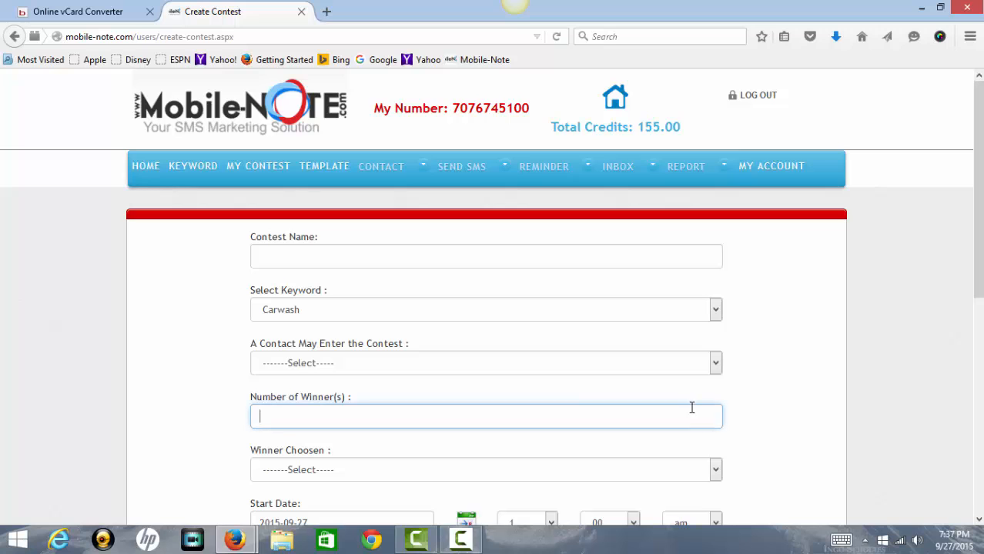
scroll(927, 489, down, 4)
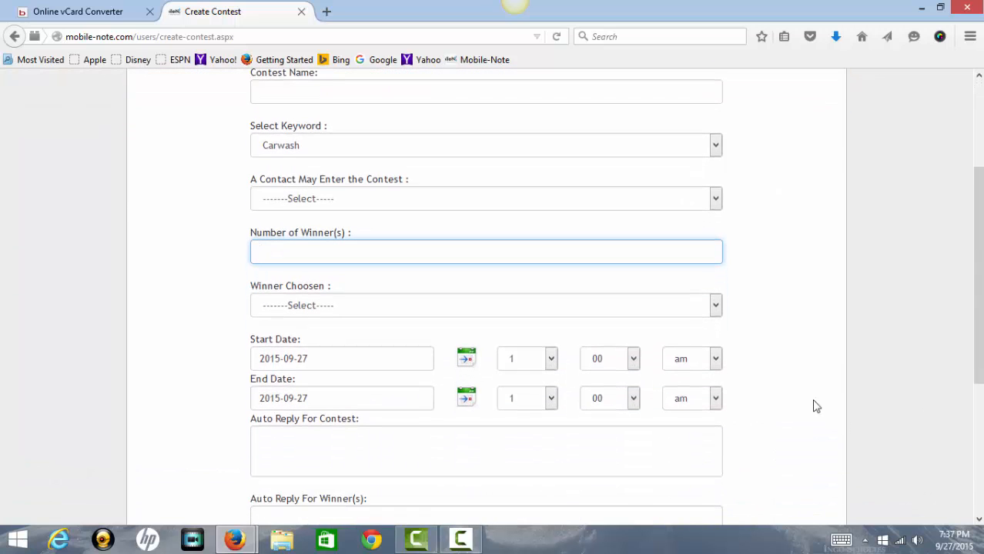
click(715, 308)
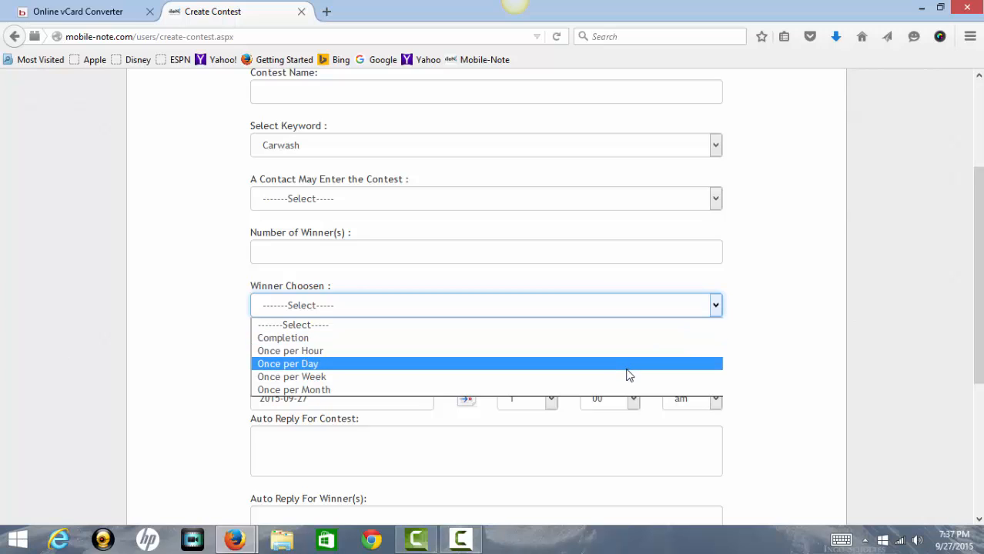
click(777, 369)
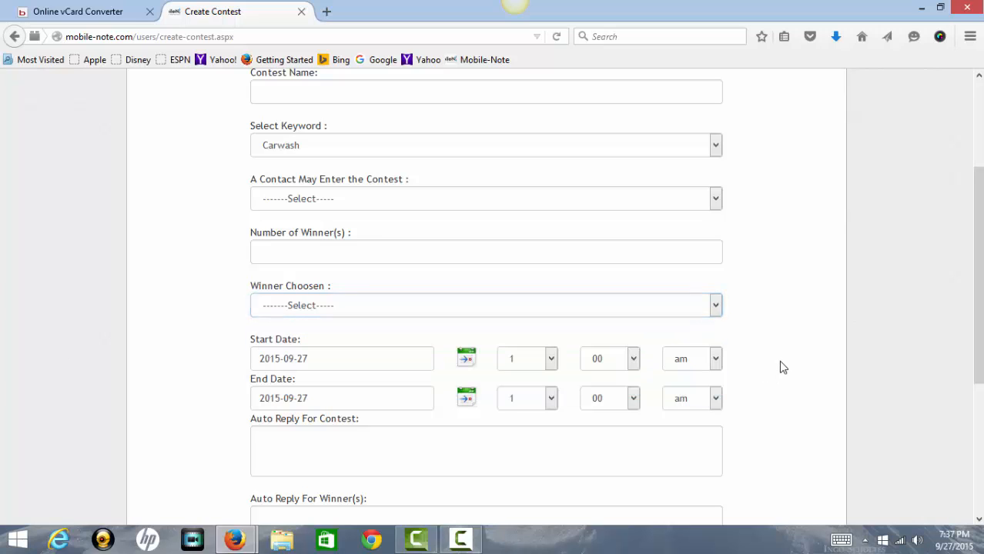
scroll(778, 359, down, 2)
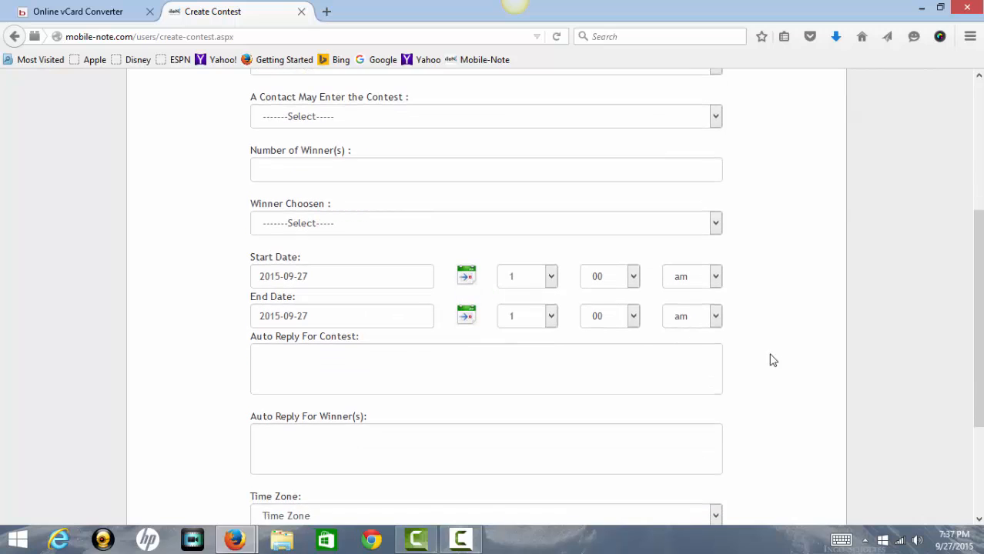
click(465, 280)
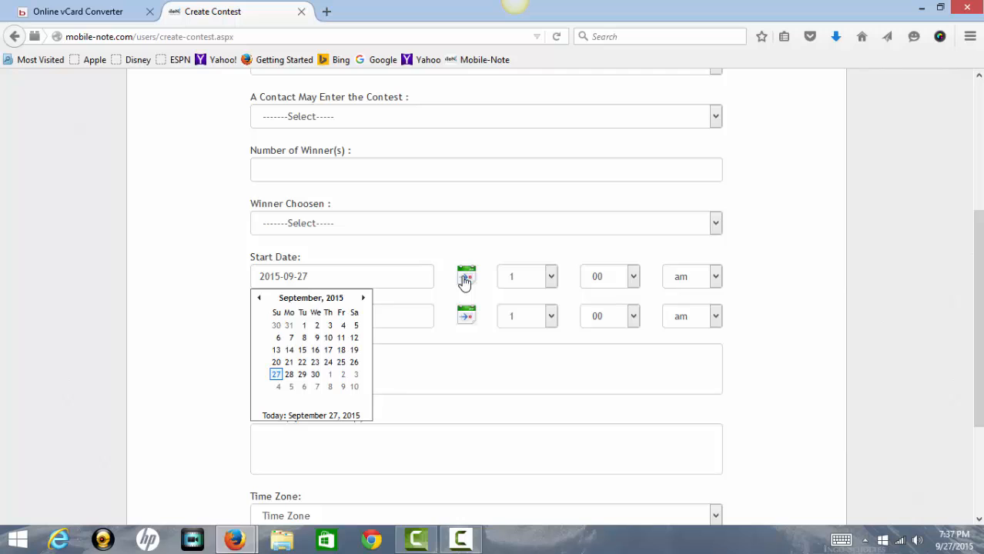
click(464, 280)
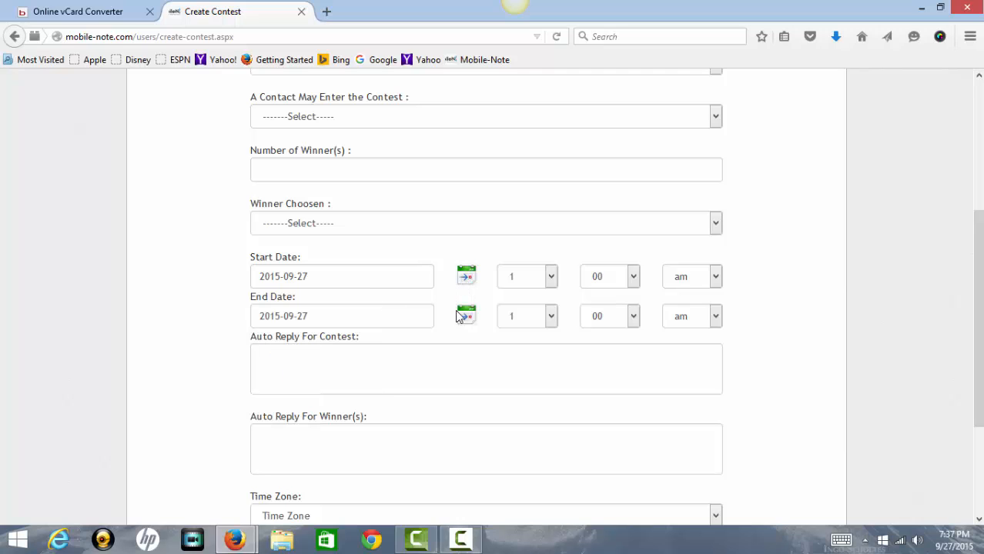
click(467, 318)
click(470, 318)
scroll(469, 318, down, 2)
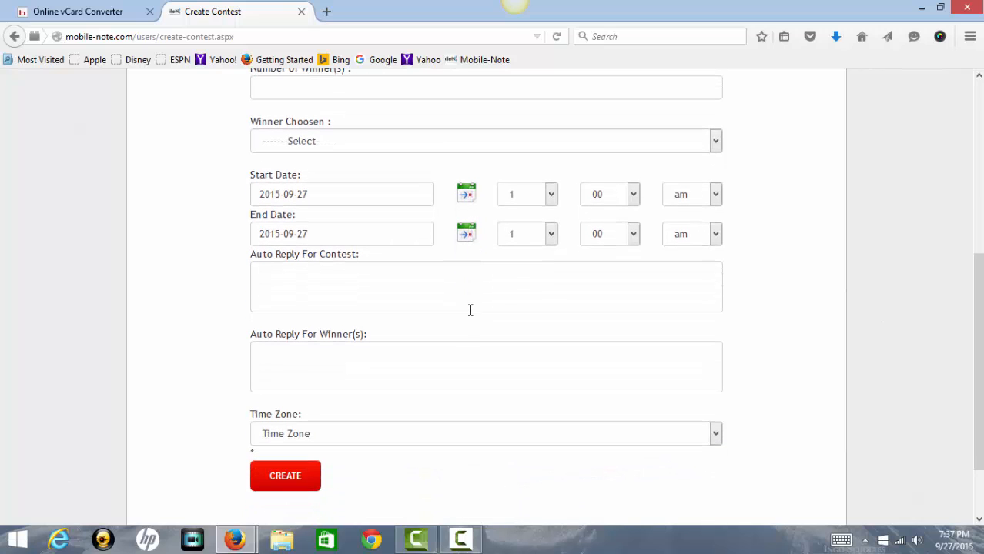
Visit the contest and winner auto-reply boxes and set the time zone to PST.
click(362, 274)
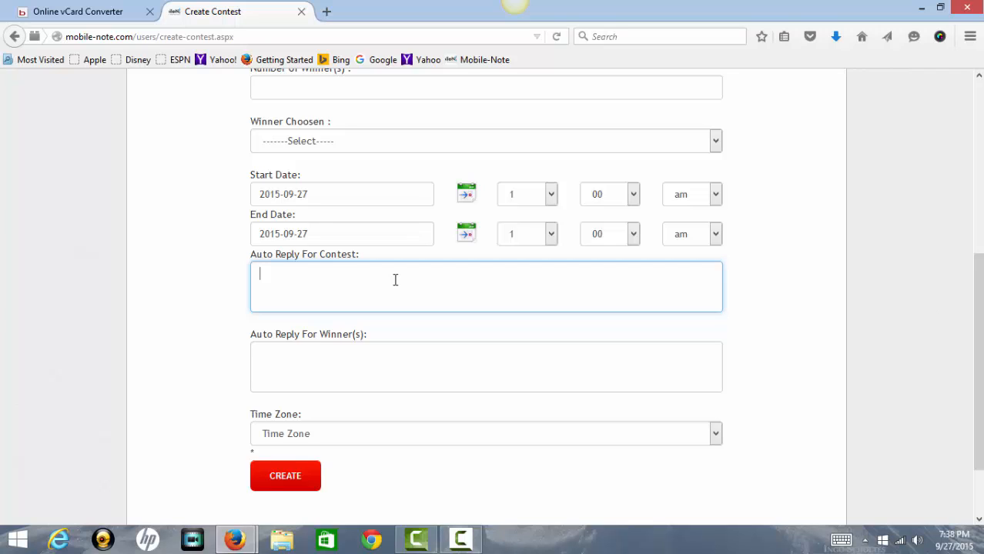
click(381, 373)
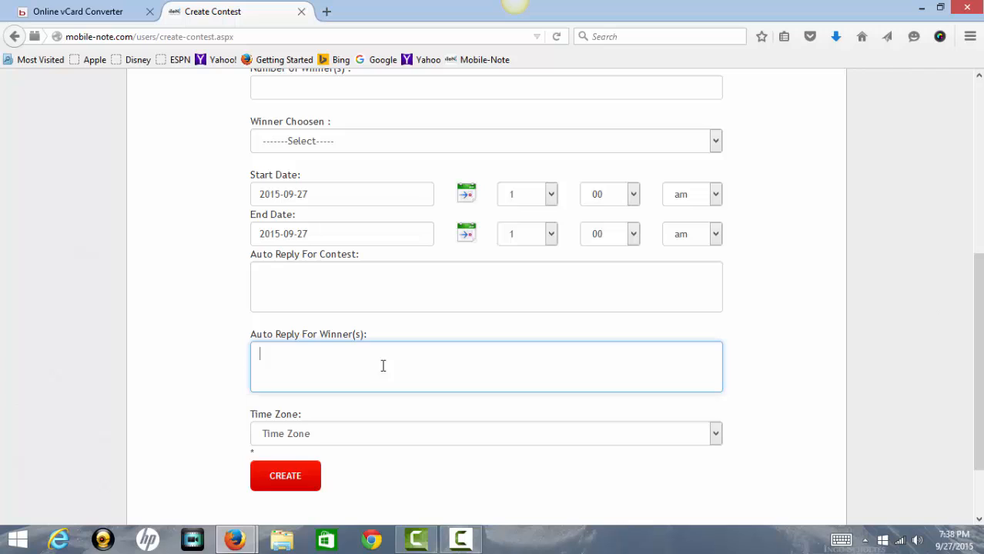
click(715, 436)
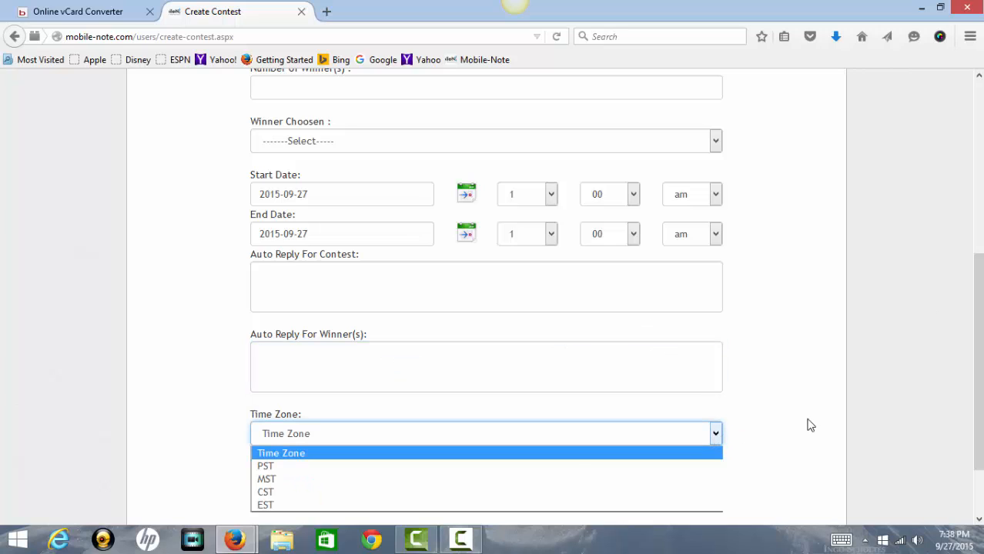
click(508, 467)
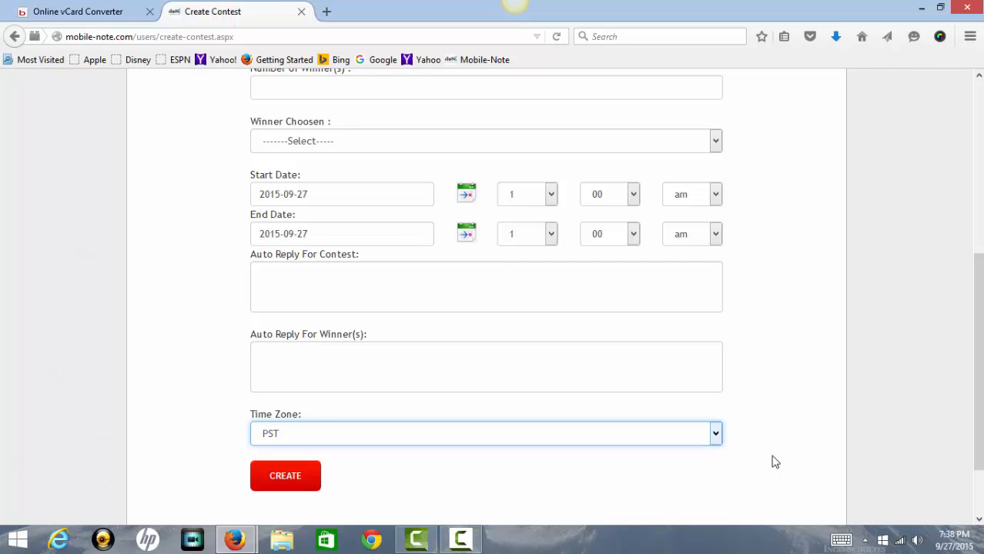
scroll(817, 430, down, 2)
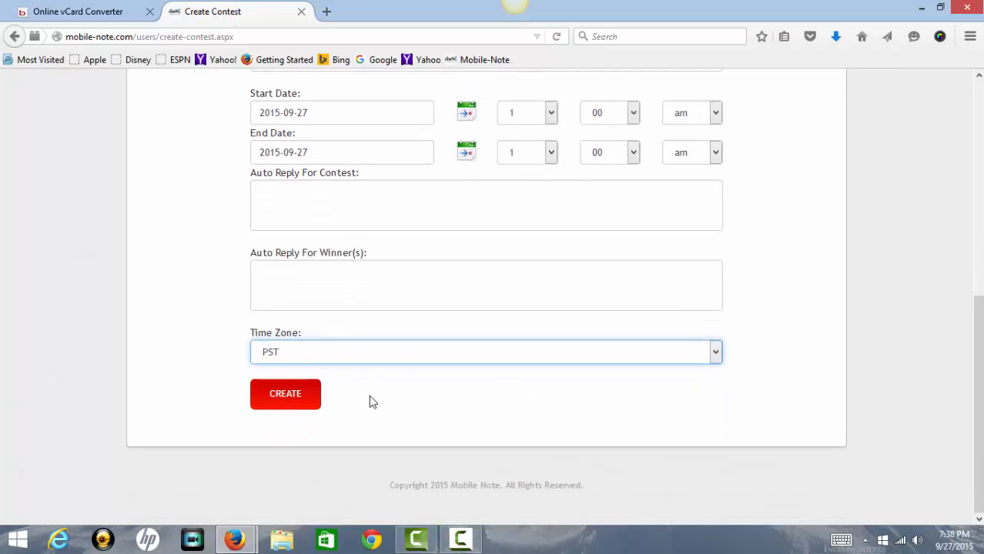
scroll(377, 397, up, 5)
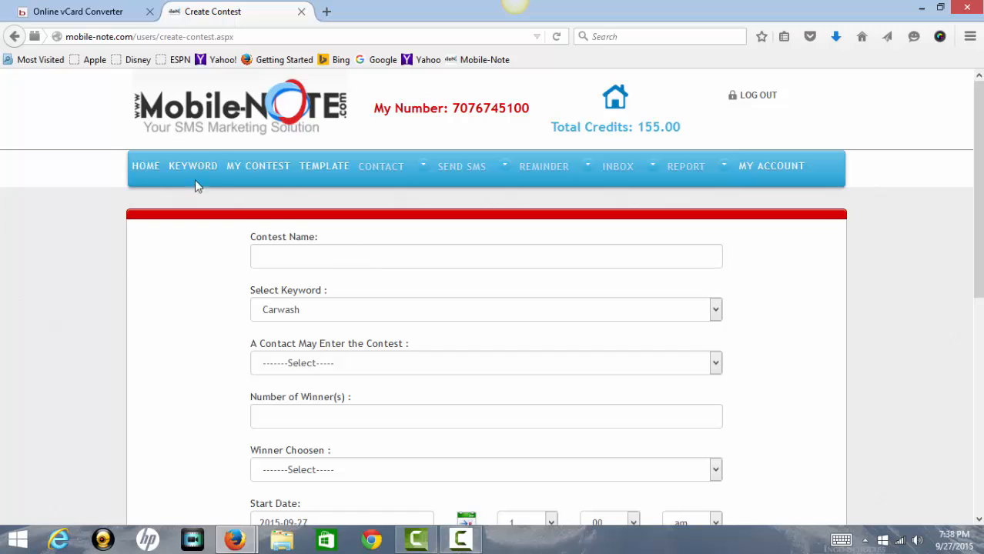
Go from the home dashboard to the message templates page.
click(147, 168)
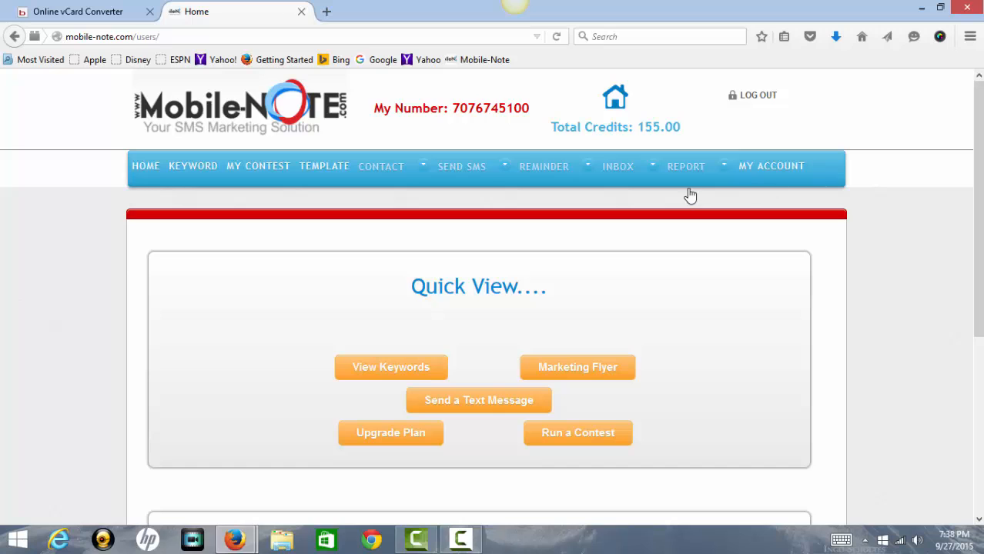
click(327, 179)
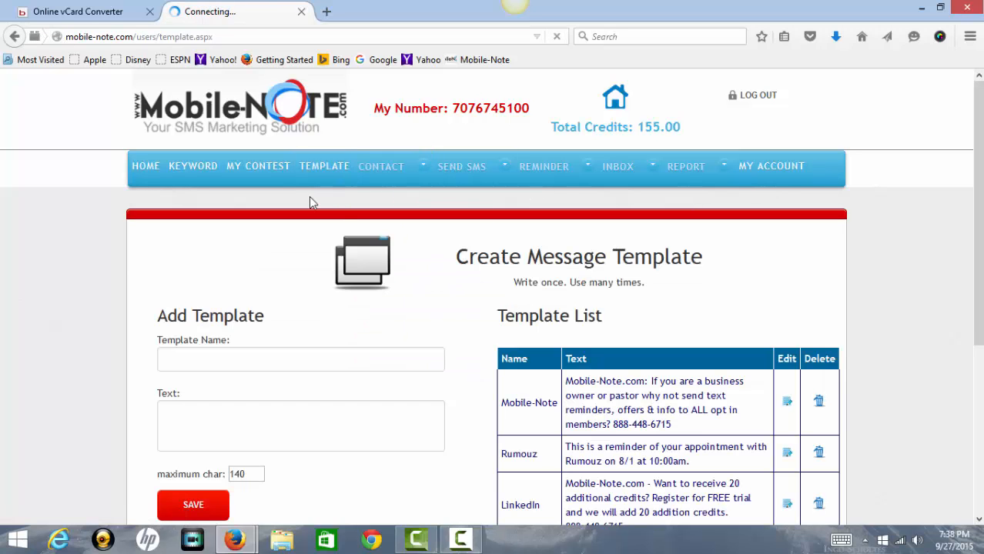
scroll(339, 192, down, 3)
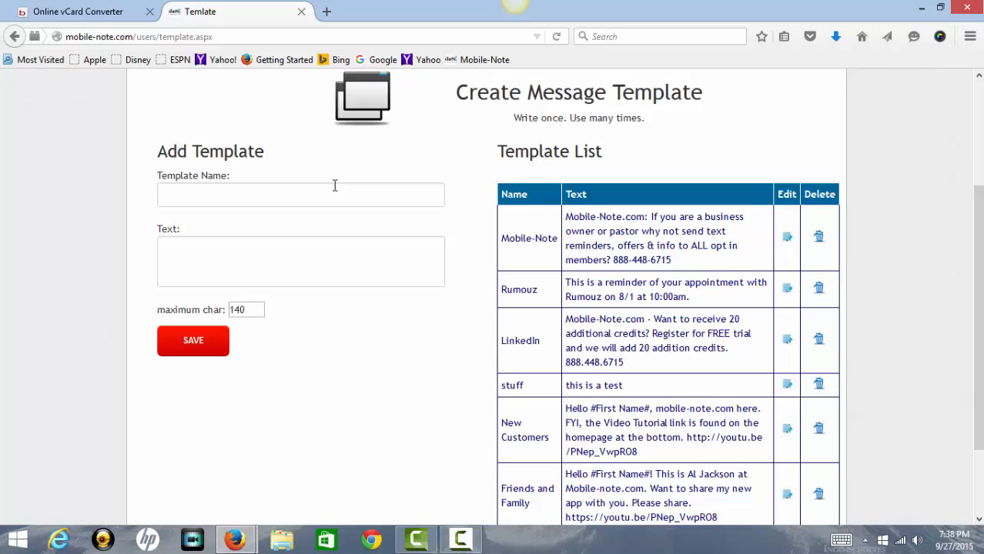
Load the Mobile-Note template into the name and text fields for editing.
click(333, 194)
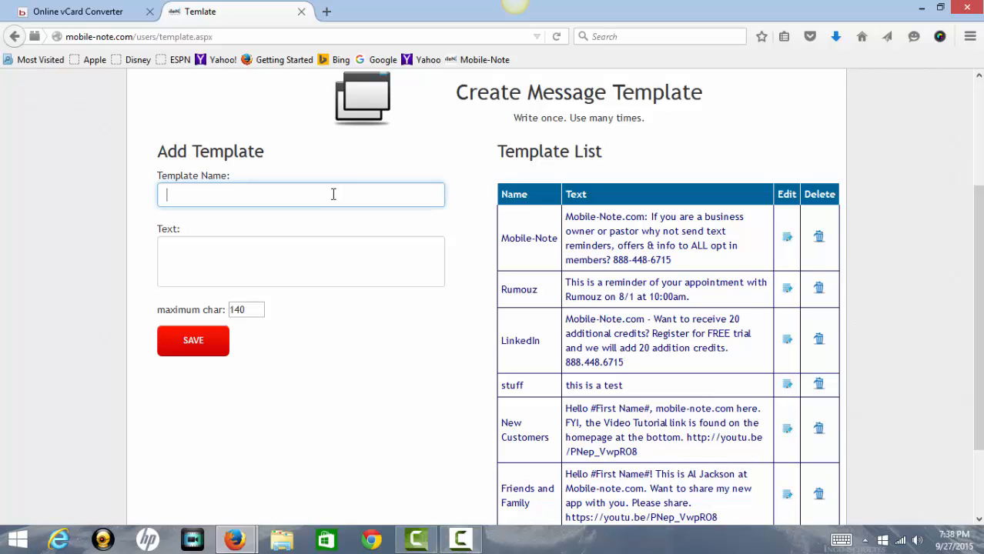
click(279, 262)
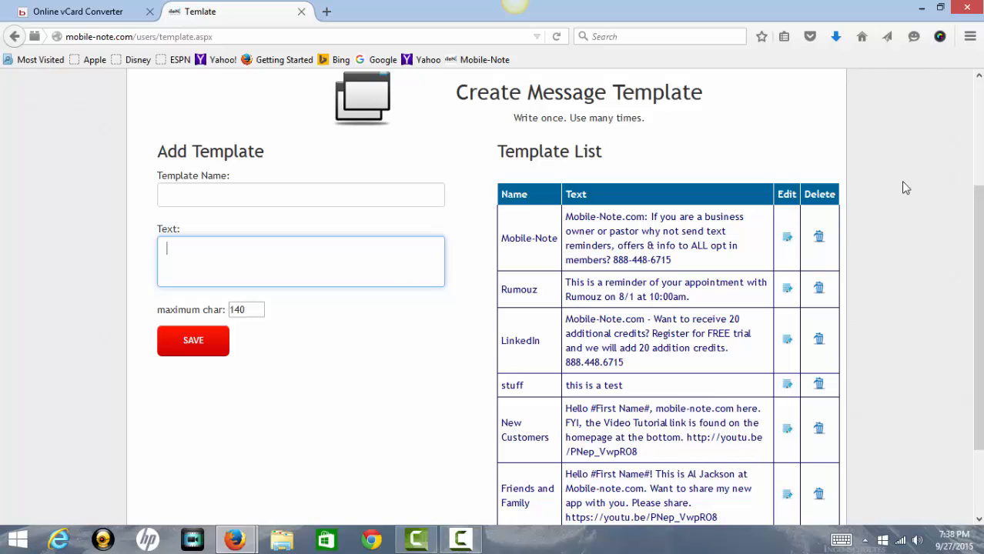
click(788, 239)
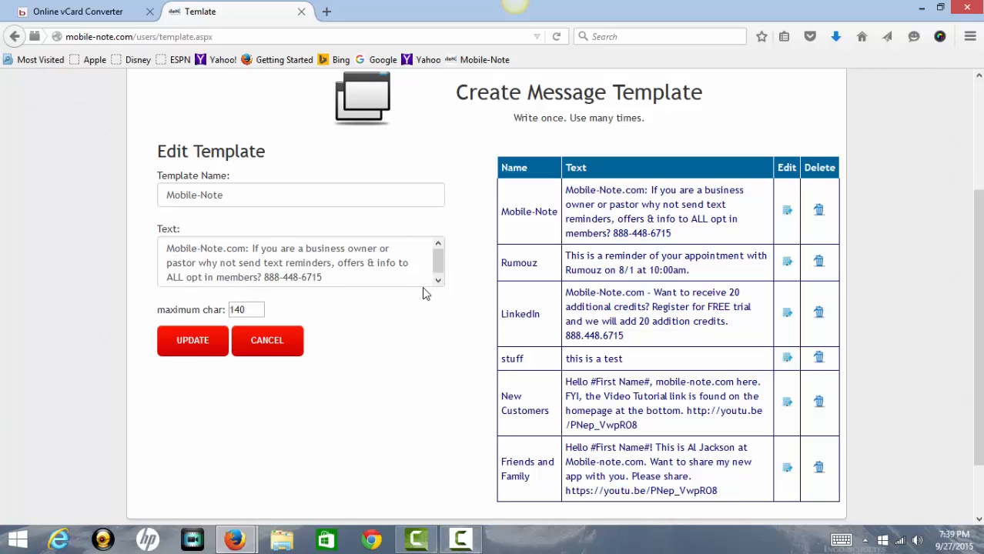
scroll(444, 295, up, 3)
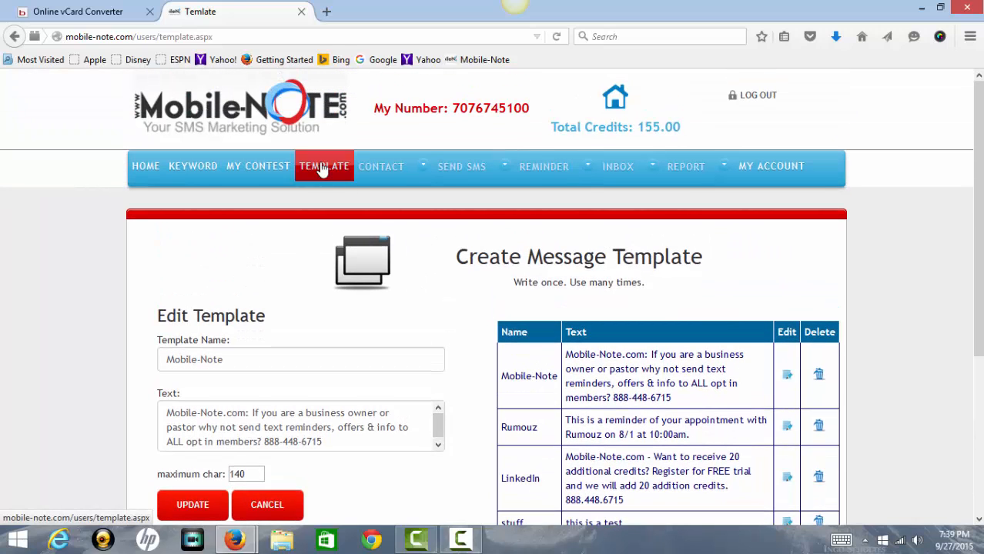
mouse_move(389, 171)
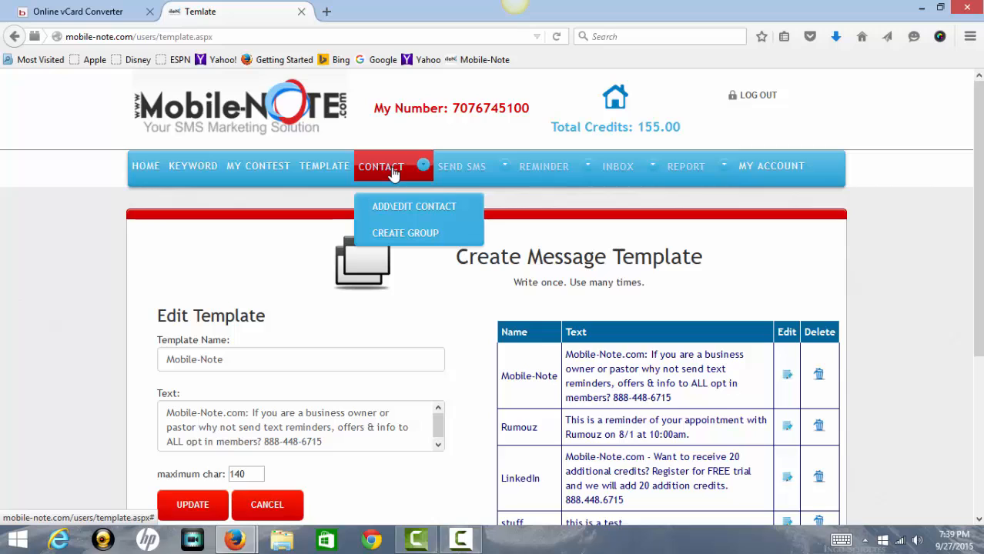
On the Add or Edit Contact page, search contacts by first name AL.
click(395, 205)
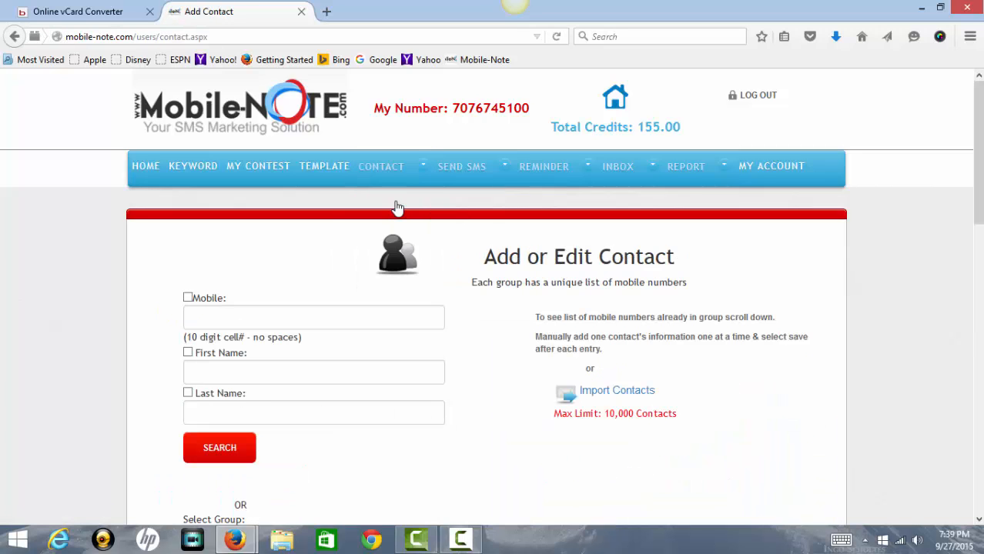
scroll(395, 208, down, 2)
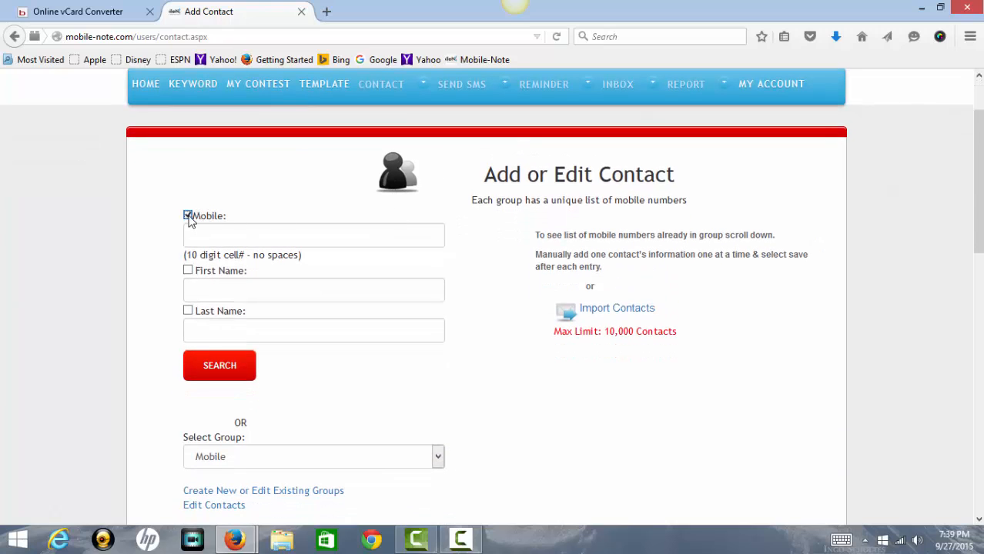
click(217, 237)
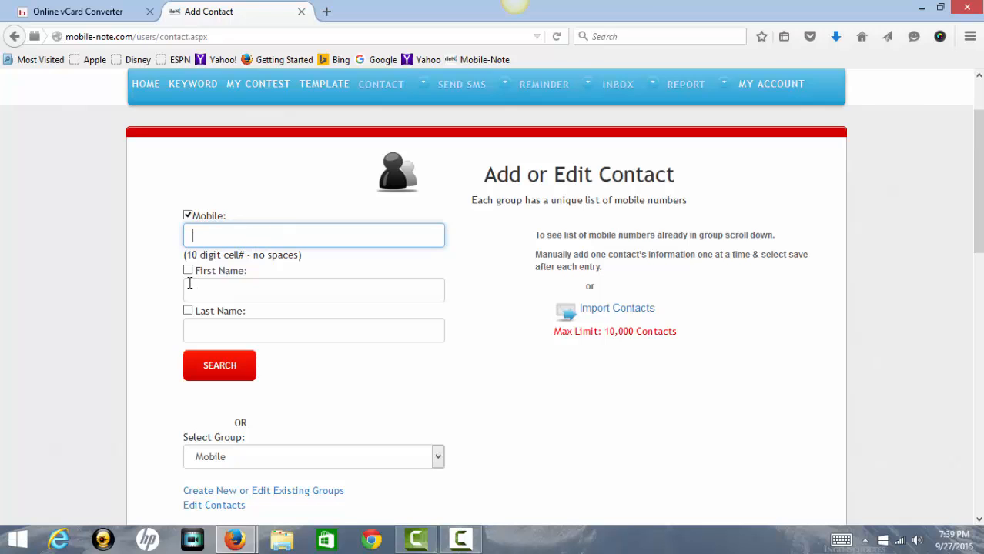
click(188, 271)
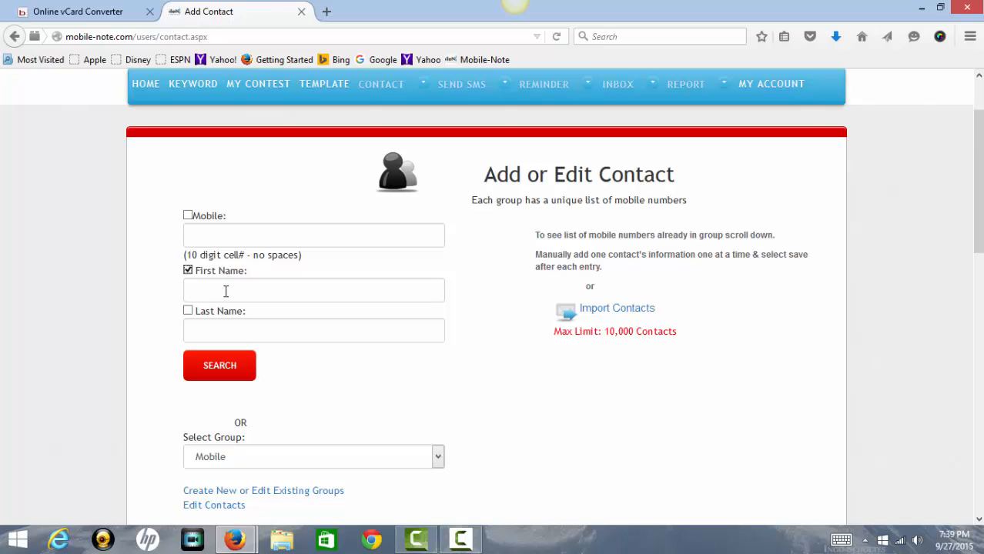
click(225, 291)
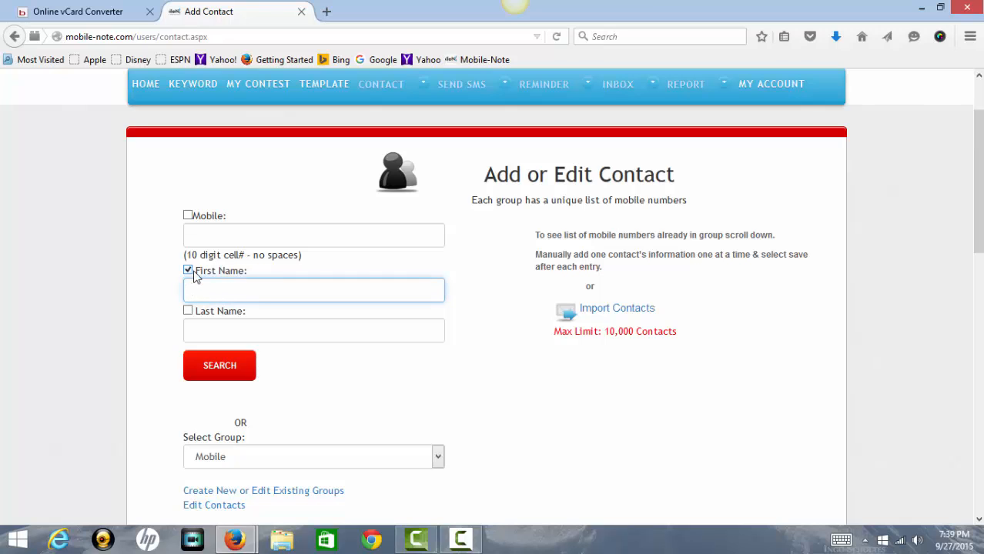
text(AL)
click(225, 368)
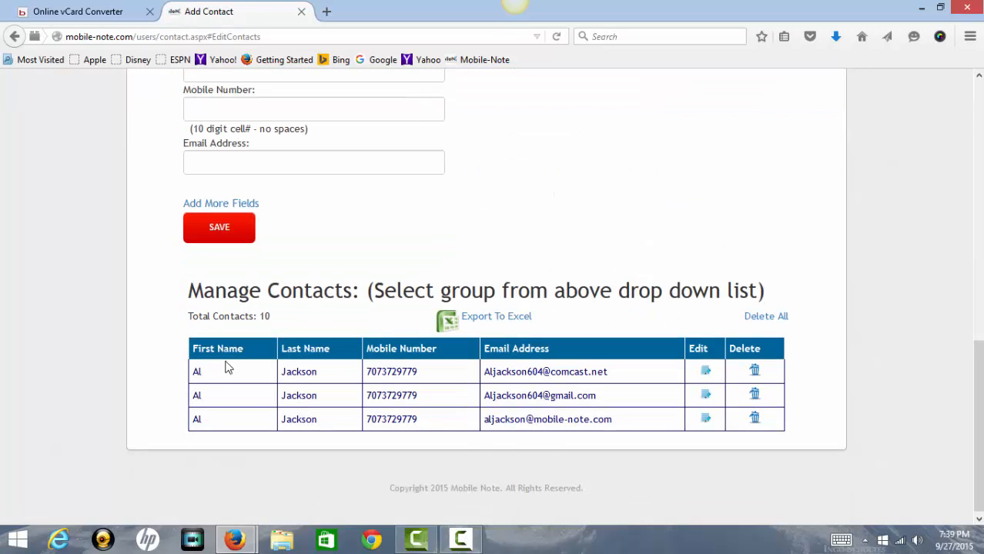
Switch the contact search from first name to last name and expand the group list.
scroll(225, 367, up, 5)
scroll(233, 352, up, 2)
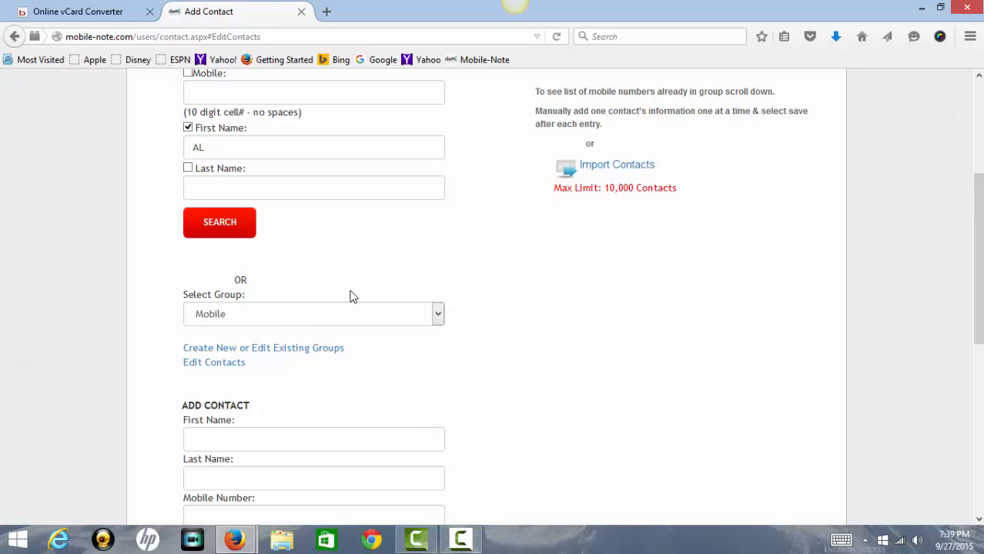
scroll(352, 293, up, 2)
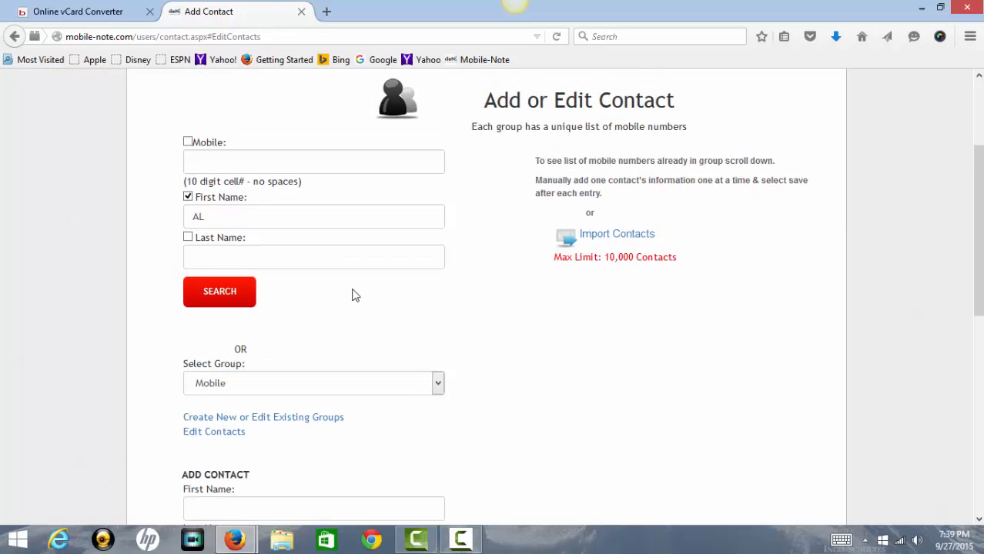
click(229, 268)
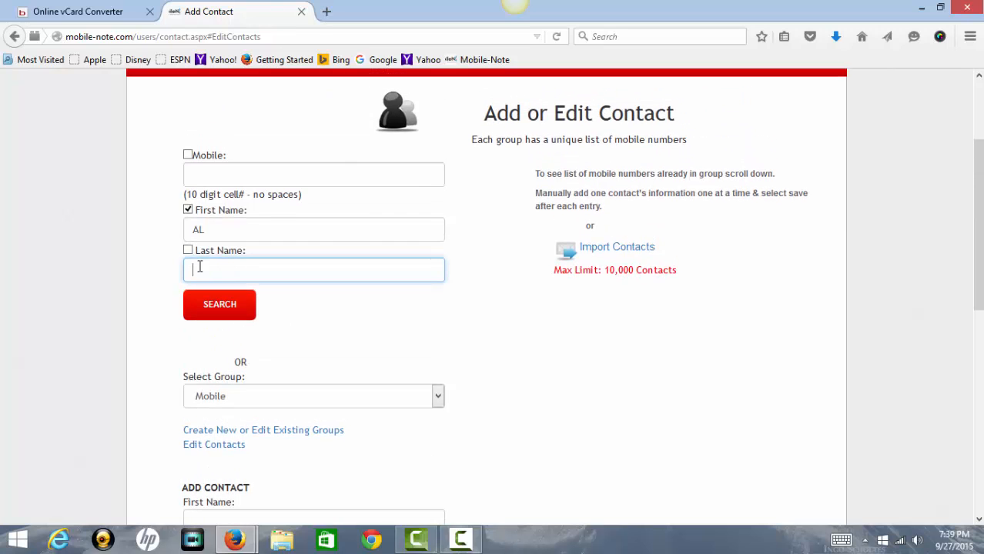
click(188, 210)
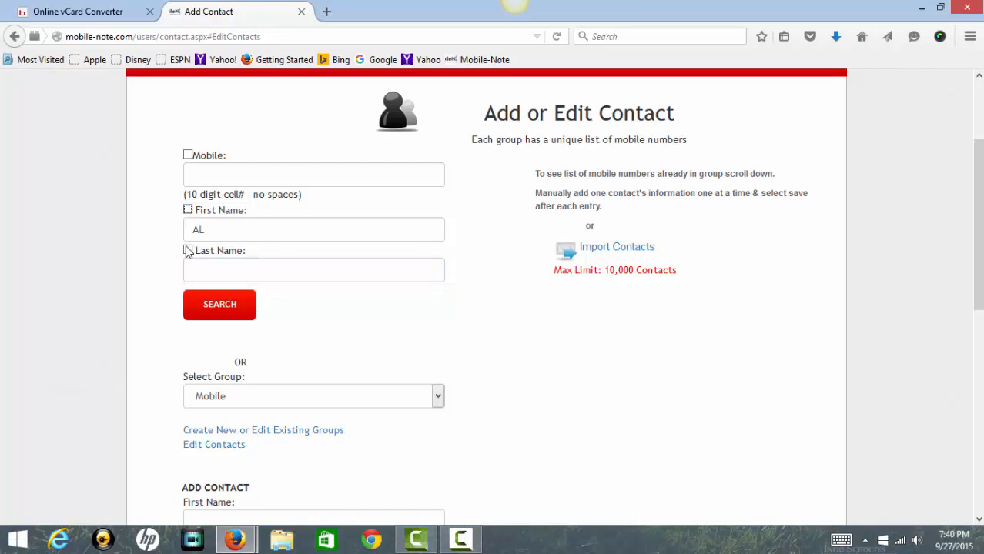
click(188, 250)
click(246, 268)
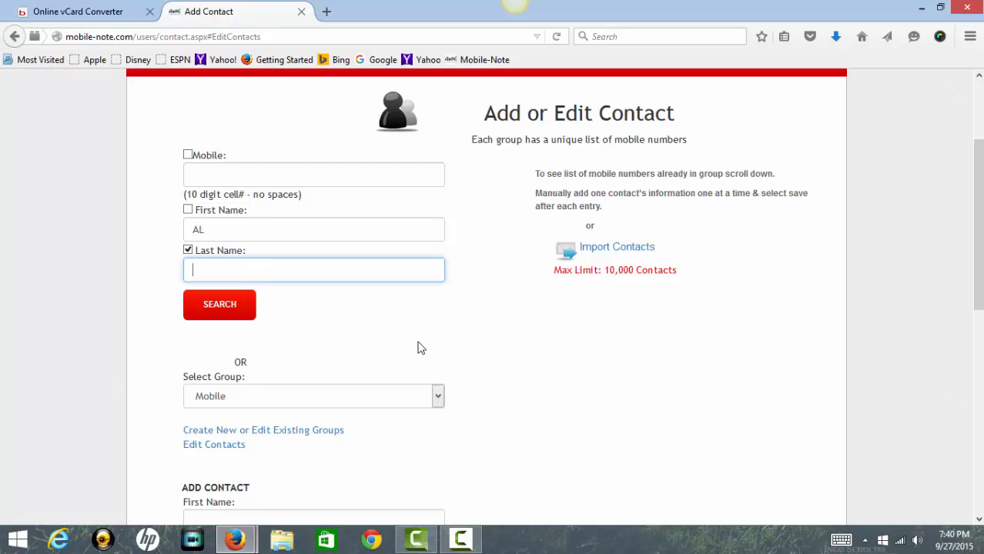
click(439, 398)
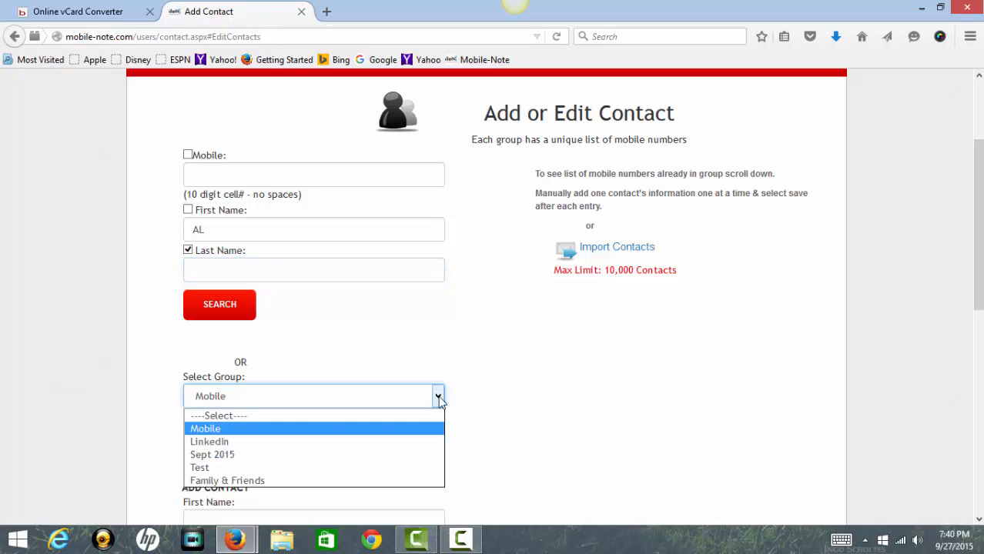
Choose the LinkedIn group and look through the blank add-contact form down to Save.
click(202, 443)
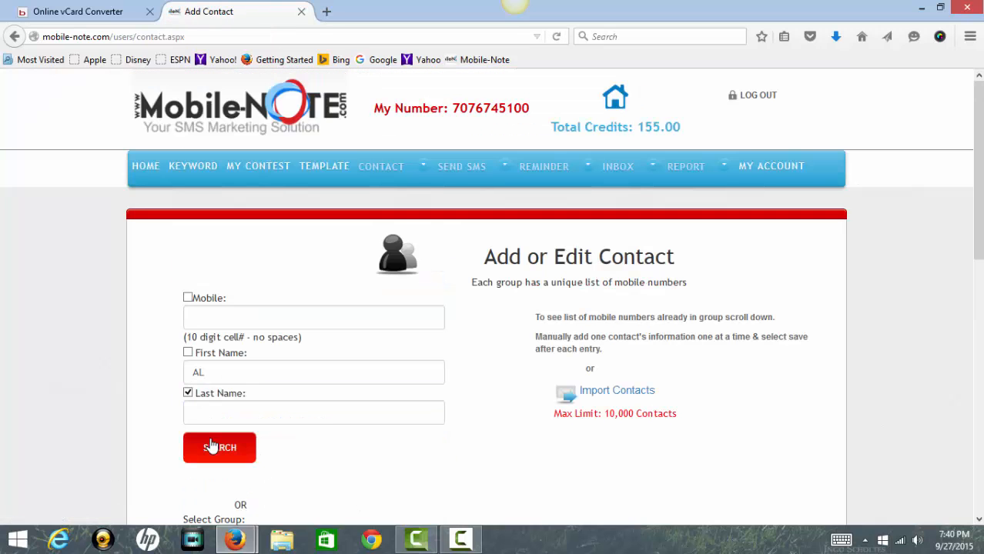
scroll(211, 446, down, 2)
scroll(352, 391, down, 2)
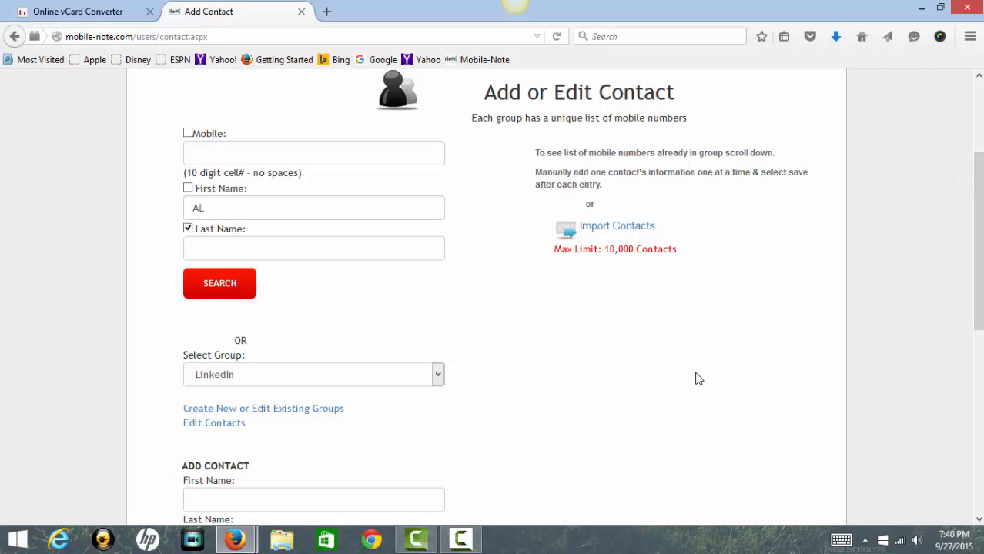
click(254, 496)
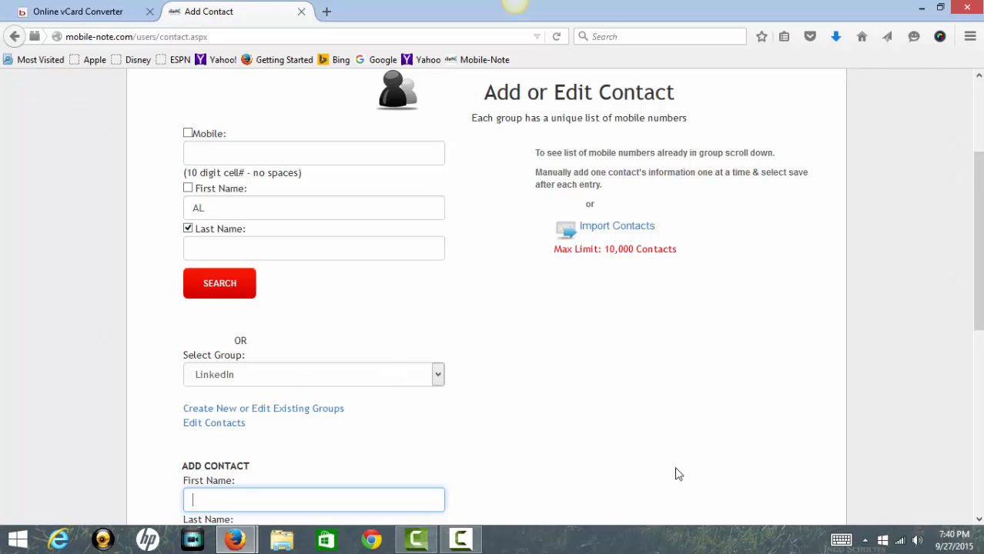
scroll(676, 470, down, 4)
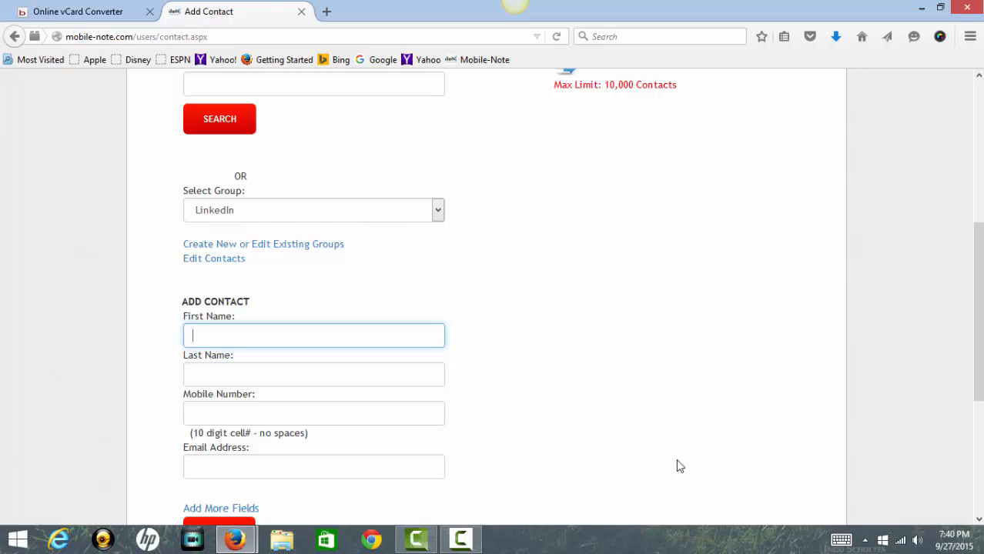
scroll(676, 465, down, 2)
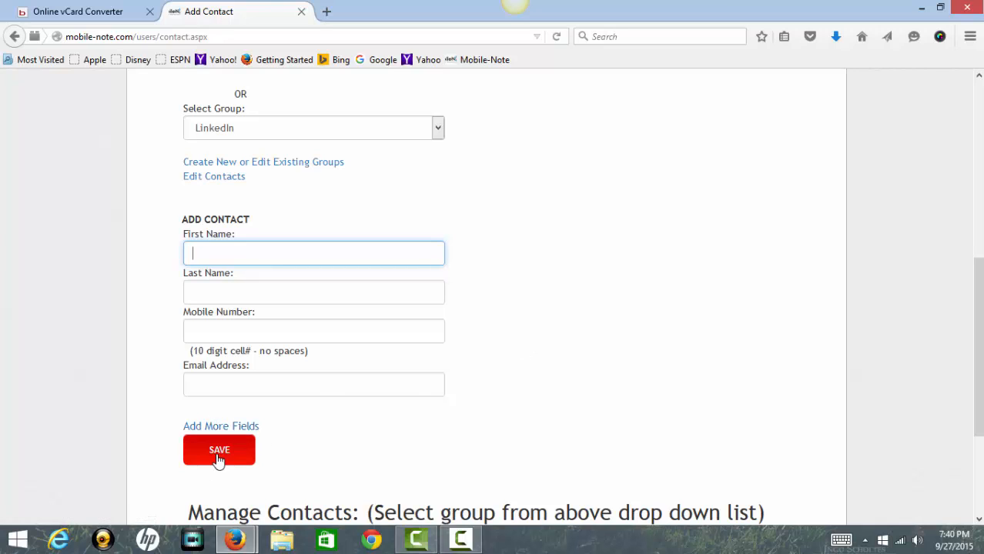
scroll(850, 292, up, 3)
scroll(853, 292, up, 3)
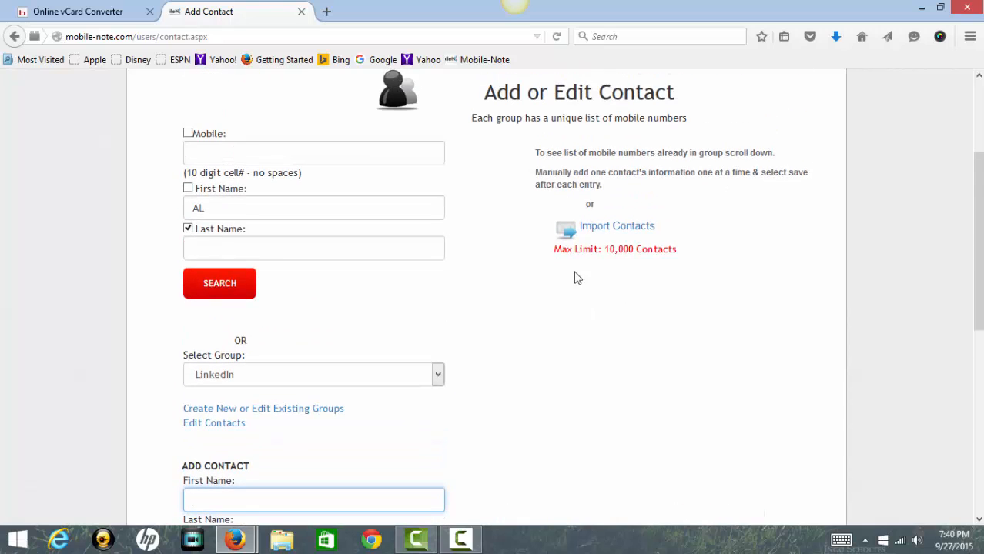
Open the Import Contacts instructions window, then return to the Add Contact window.
click(622, 229)
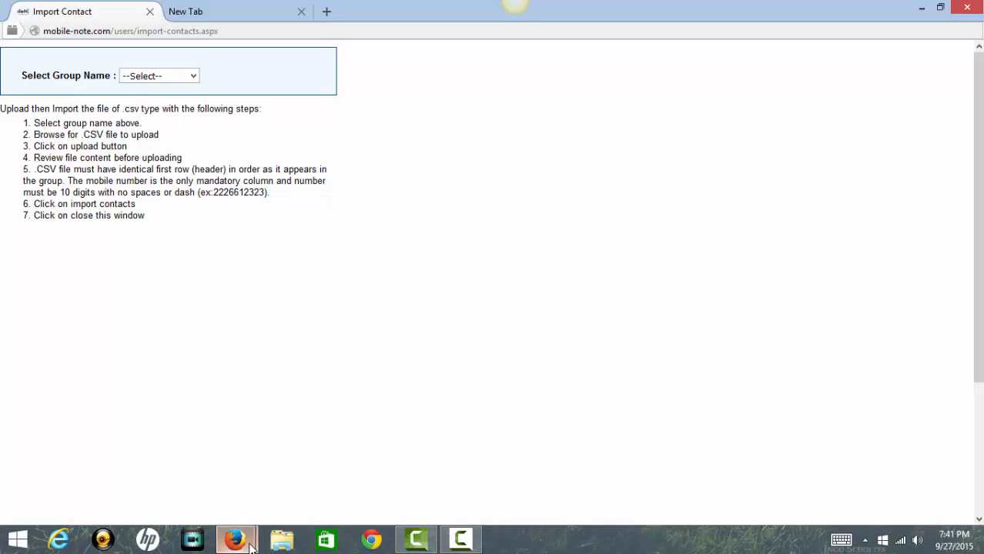
mouse_move(250, 547)
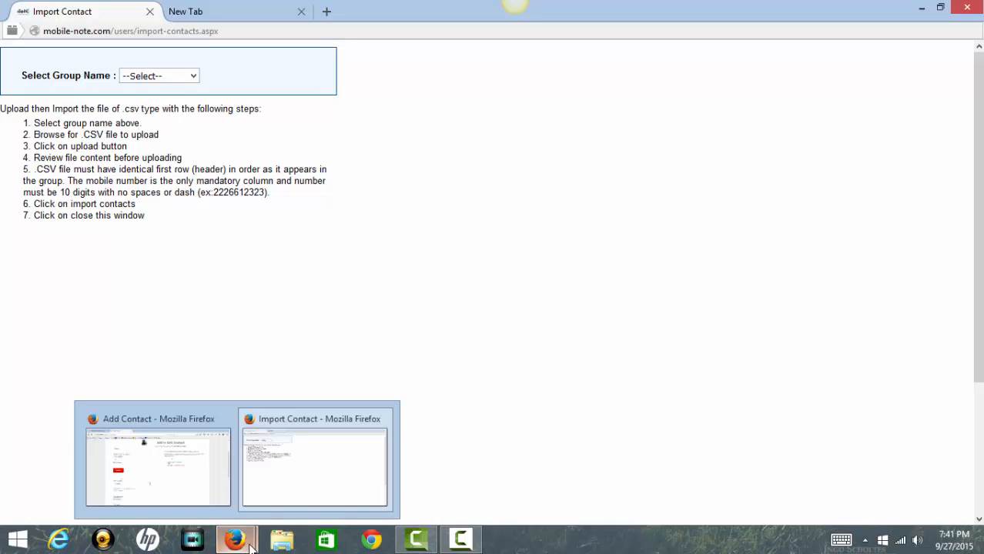
click(177, 483)
scroll(99, 323, up, 3)
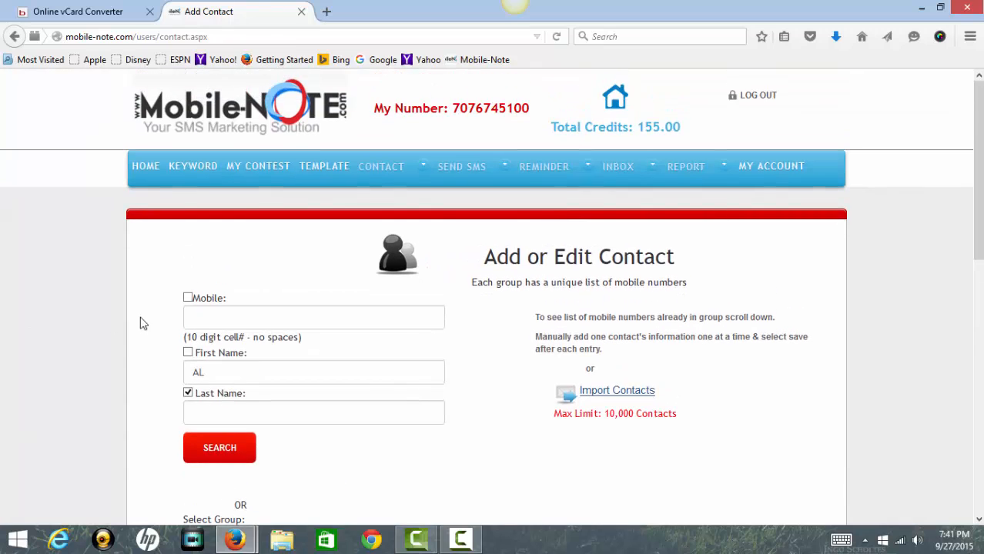
Visit the vCard converter tab, select its web address, then return to the Mobile-Note tab.
click(79, 13)
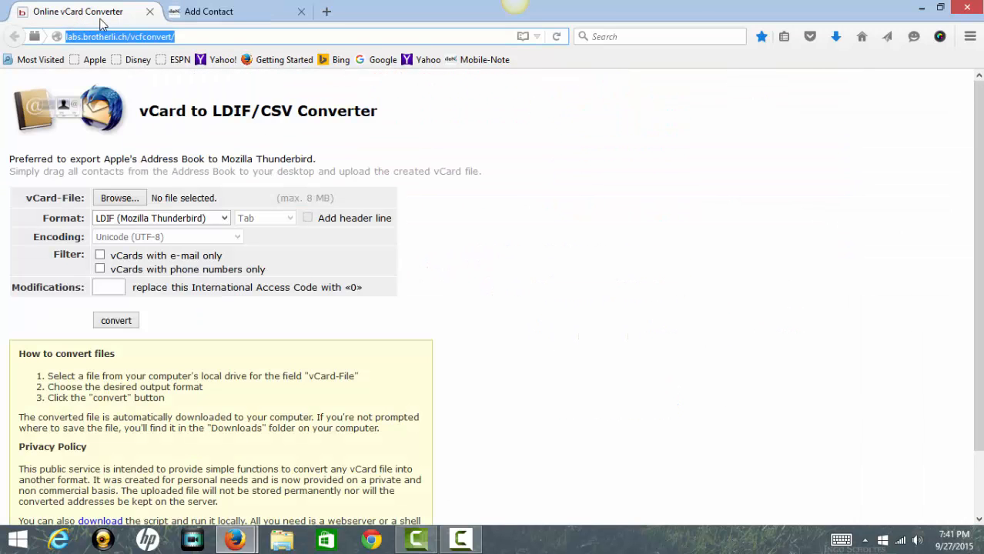
click(214, 37)
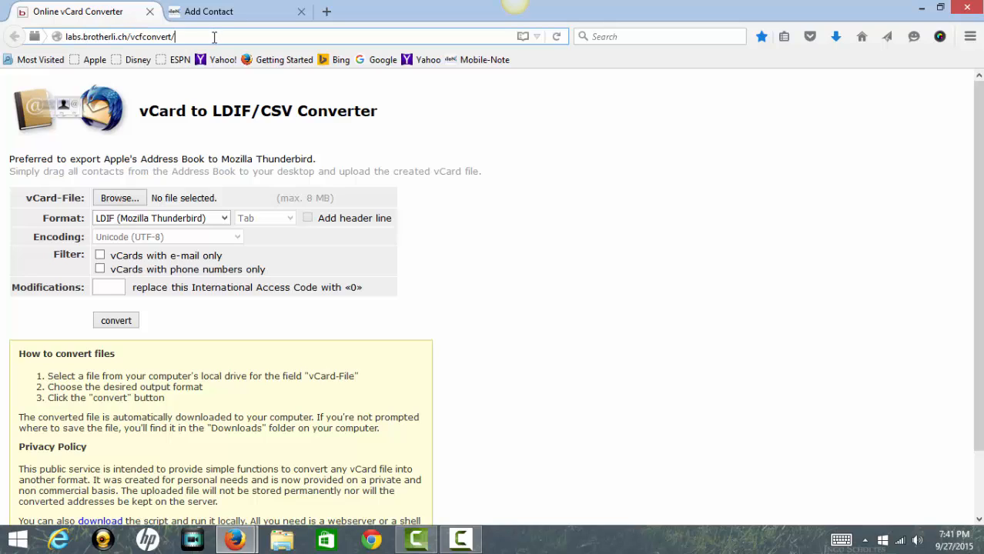
drag(177, 36, 50, 38)
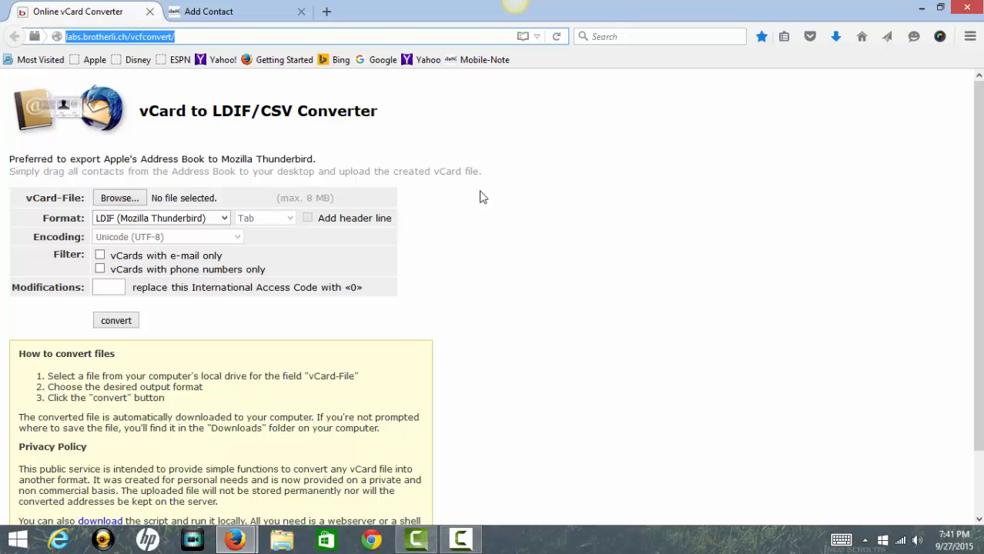
click(229, 14)
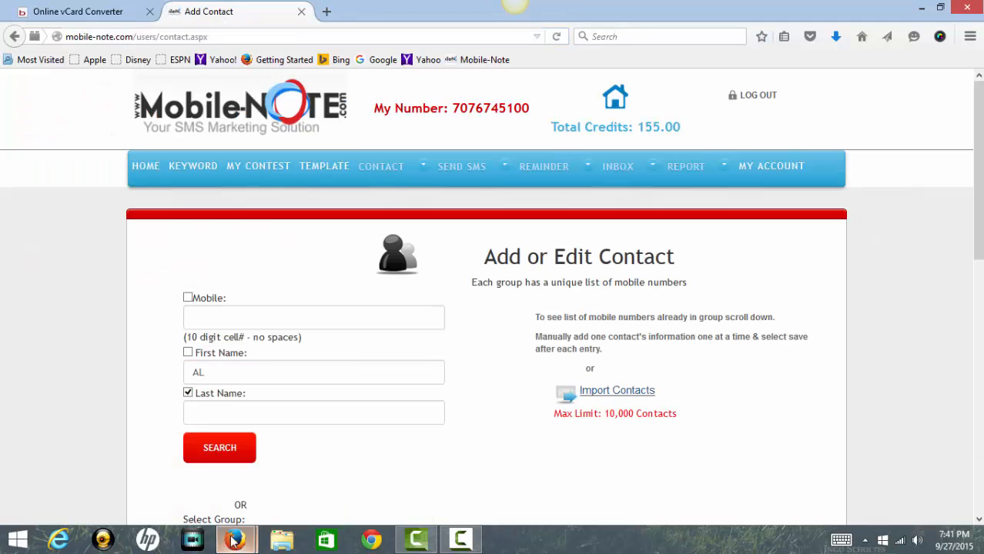
Set the contact import group to Mobile, then bring back the Add Contact window.
mouse_move(235, 539)
click(300, 479)
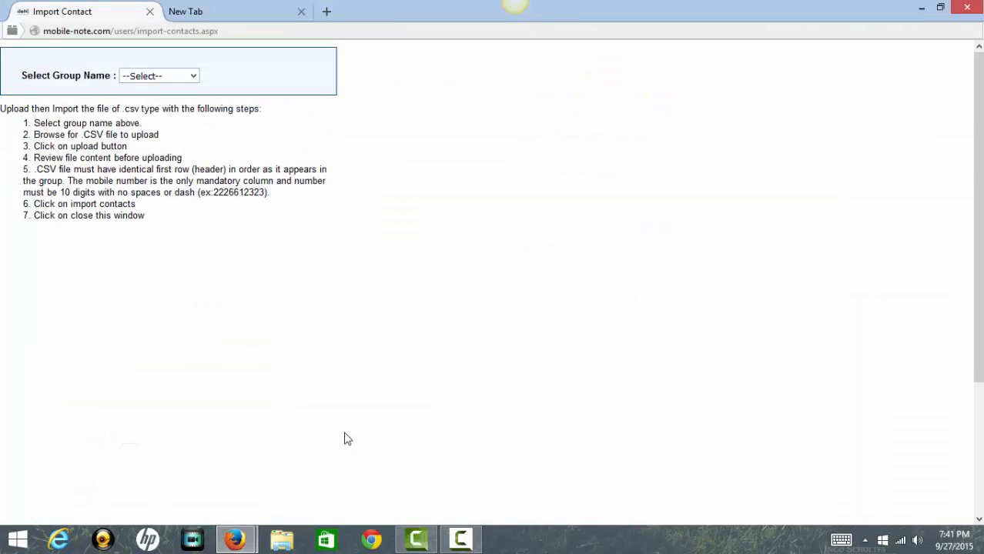
click(194, 77)
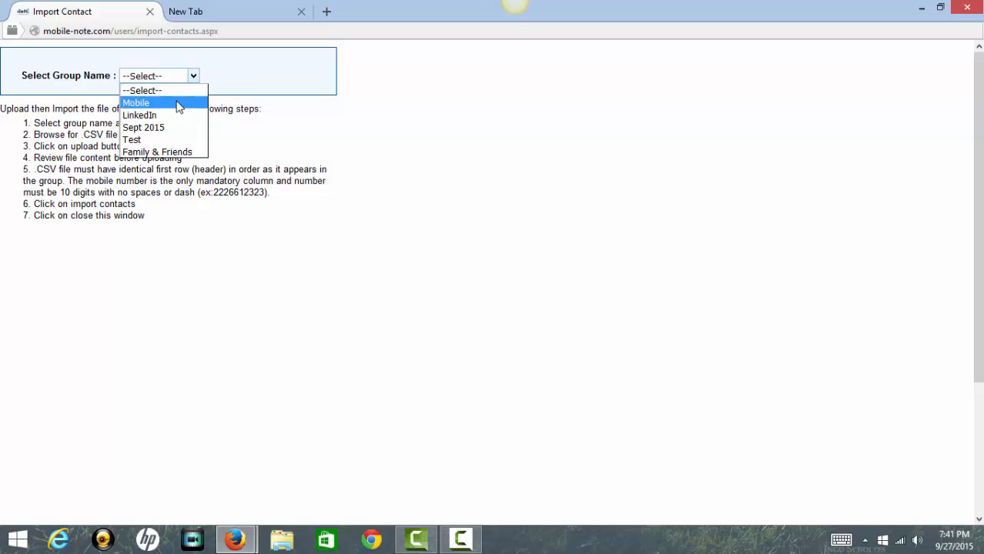
click(181, 103)
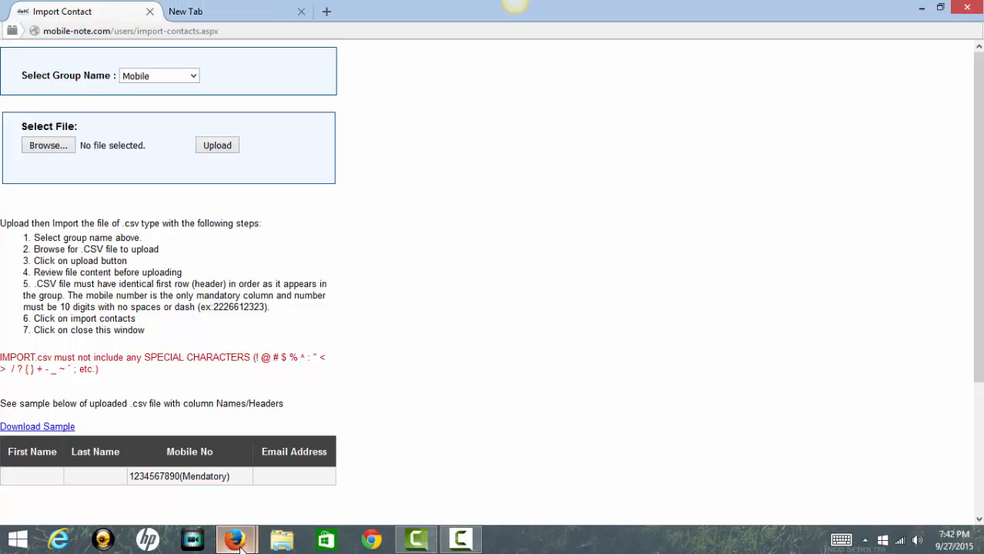
mouse_move(237, 541)
click(193, 497)
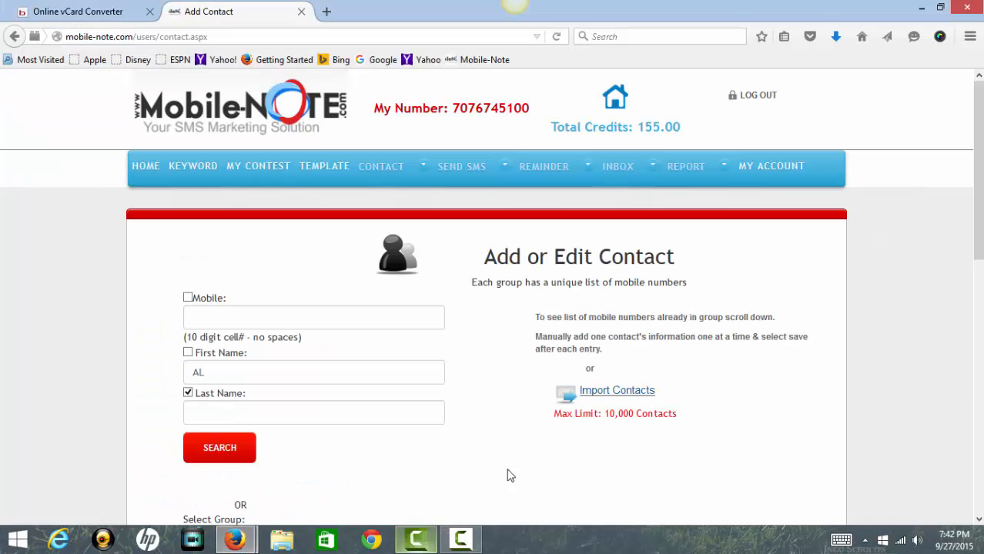
Go to CREATE GROUP and load the Sept 2015 group from the Group List for editing.
scroll(674, 393, down, 2)
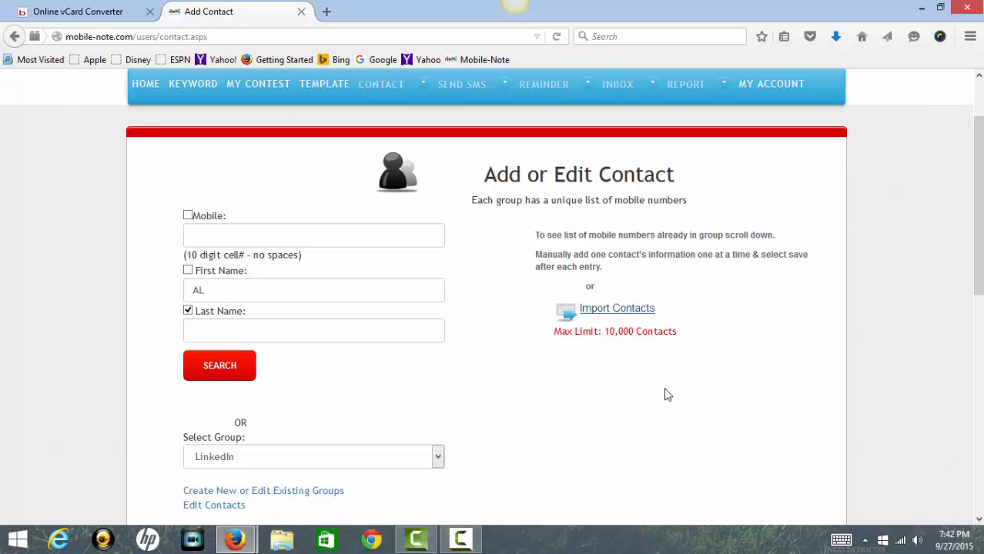
scroll(666, 393, down, 3)
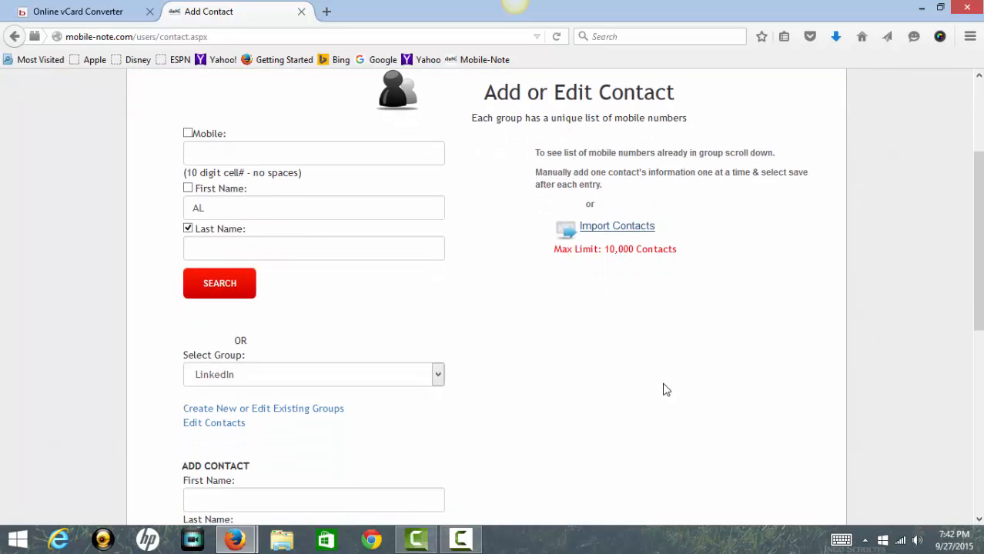
scroll(666, 390, down, 4)
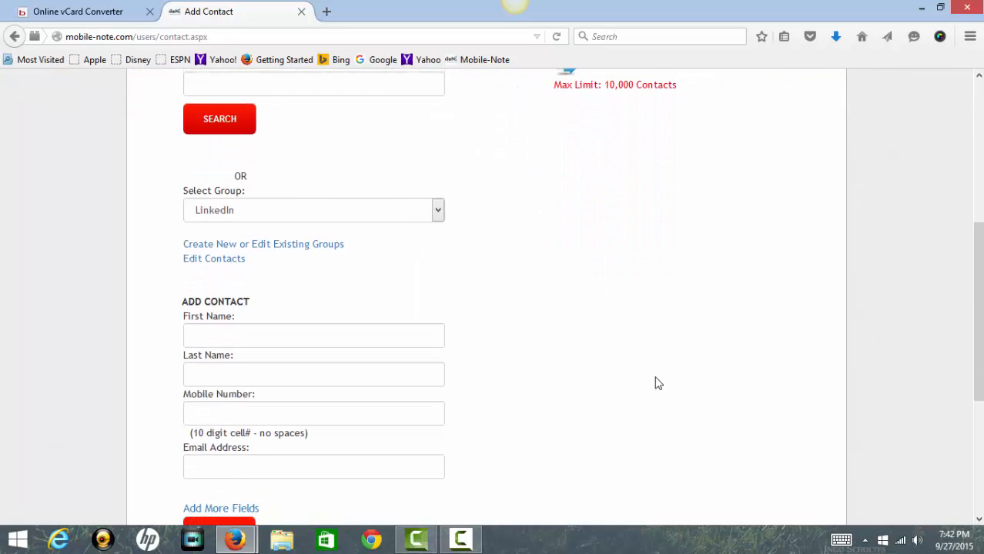
scroll(659, 384, down, 1)
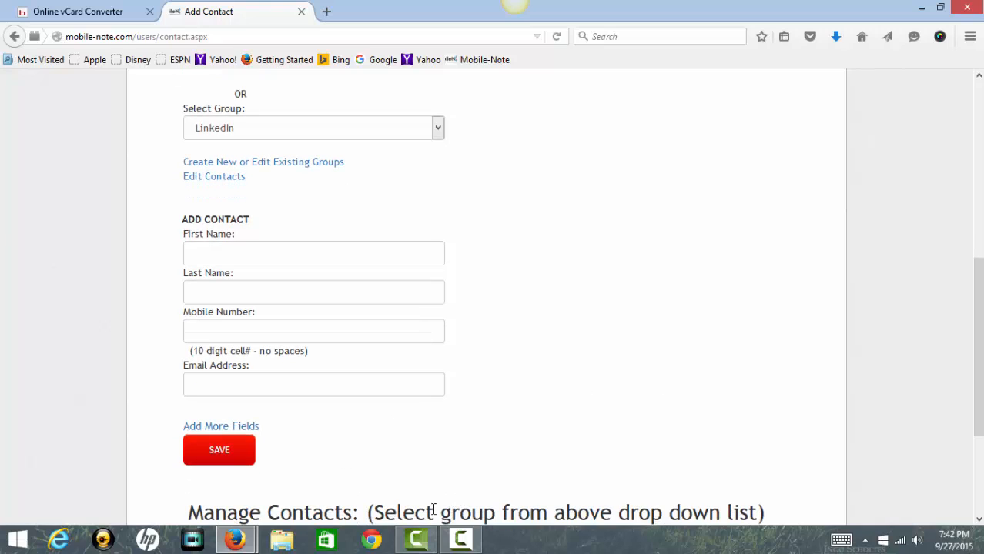
scroll(505, 493, up, 1)
scroll(501, 488, up, 10)
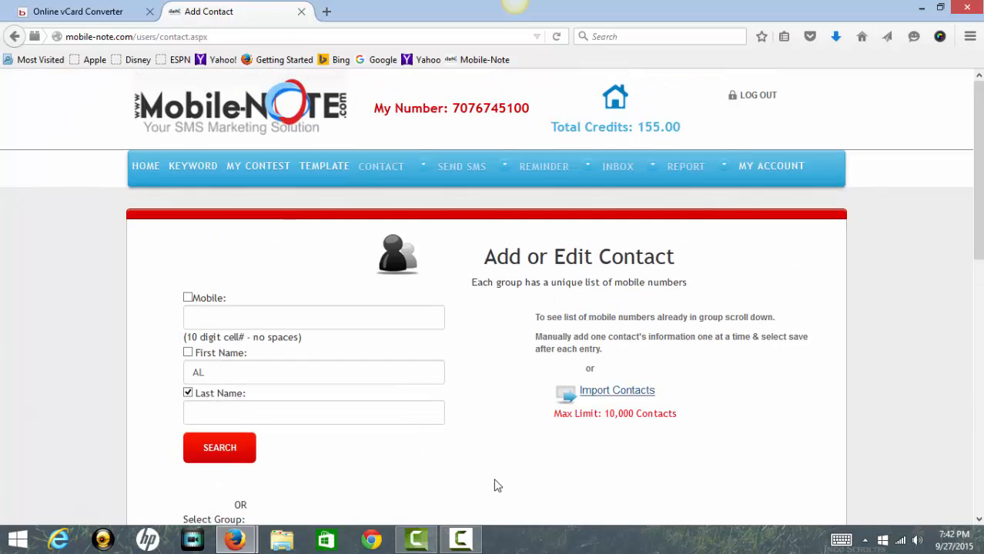
mouse_move(386, 167)
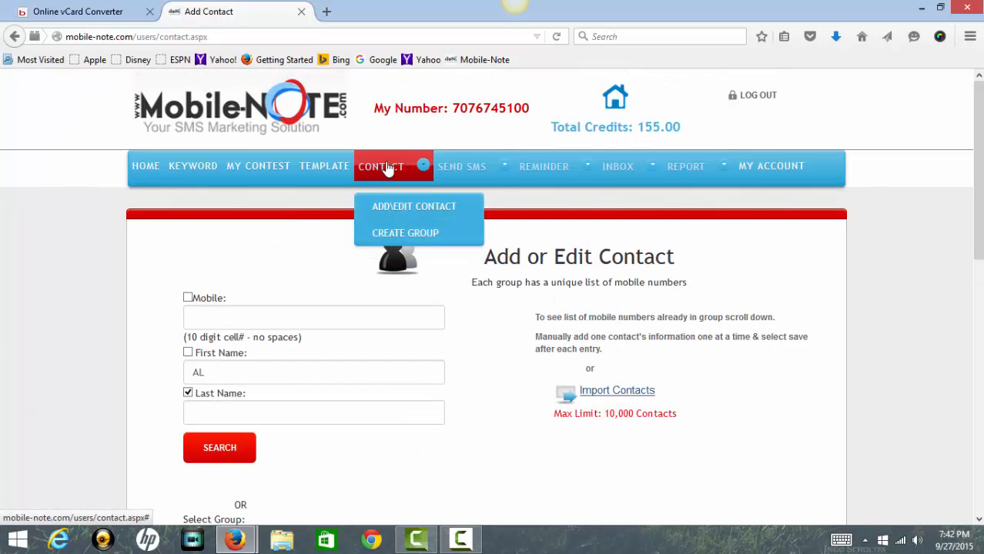
click(416, 233)
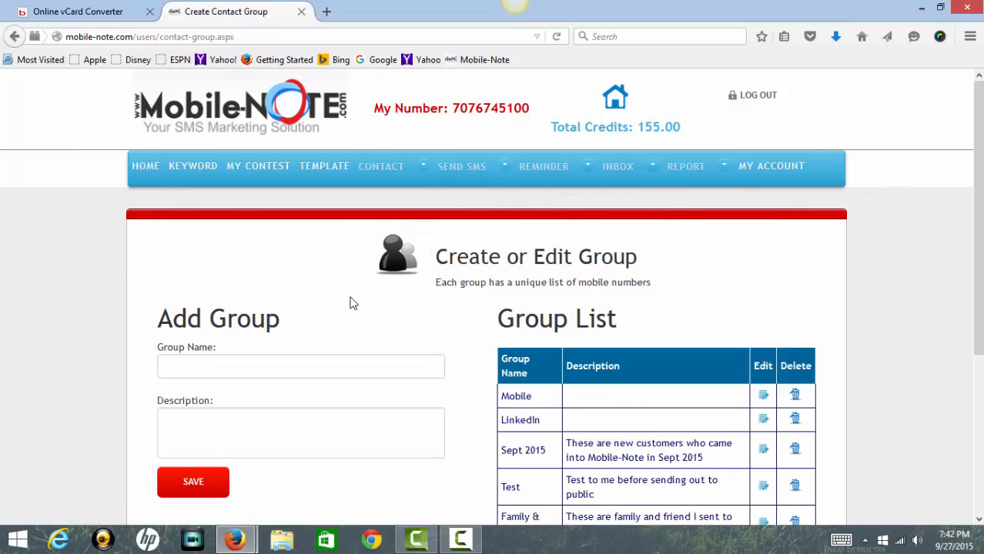
click(351, 366)
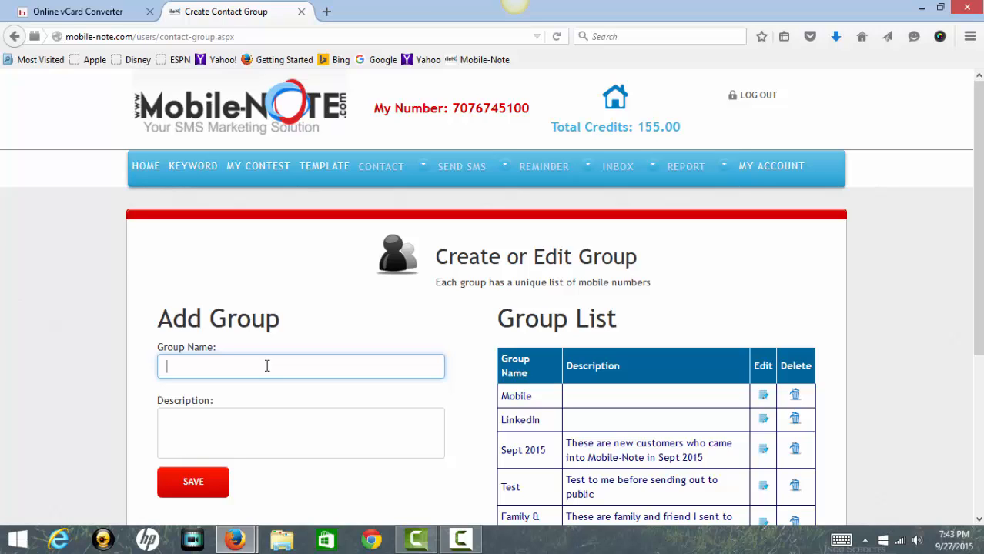
click(763, 450)
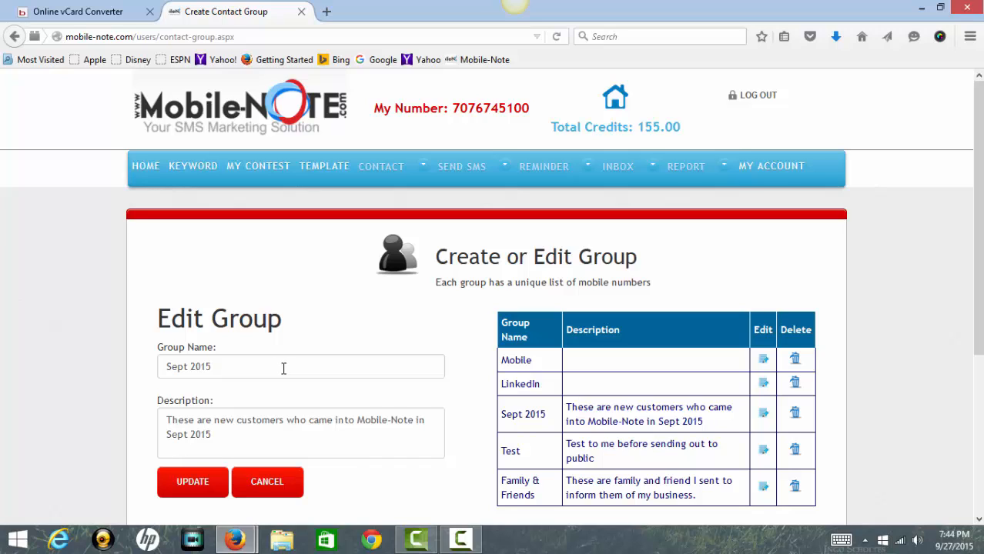
Review the Sept 2015 name and description without changes, then expand the SEND SMS menu.
click(218, 359)
drag(219, 359, 166, 366)
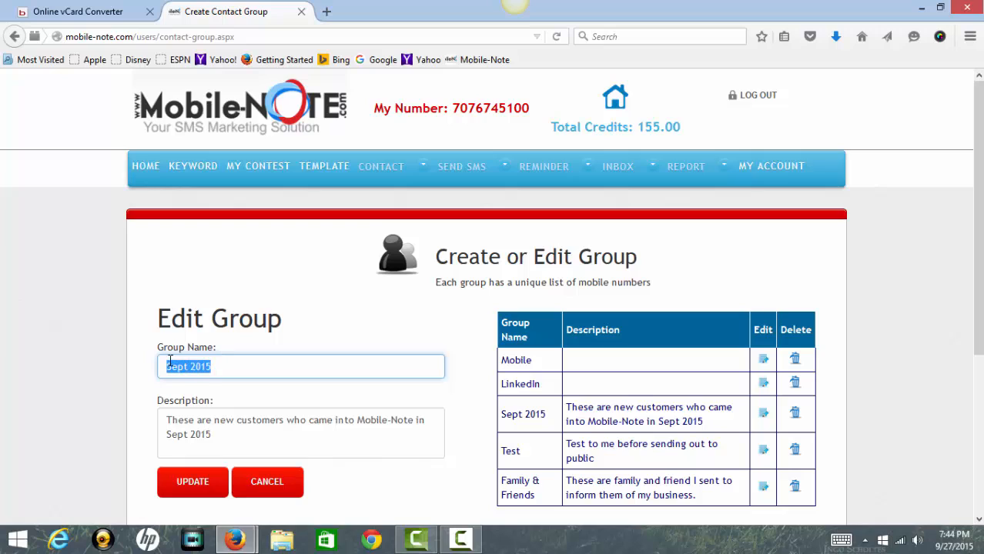
click(275, 369)
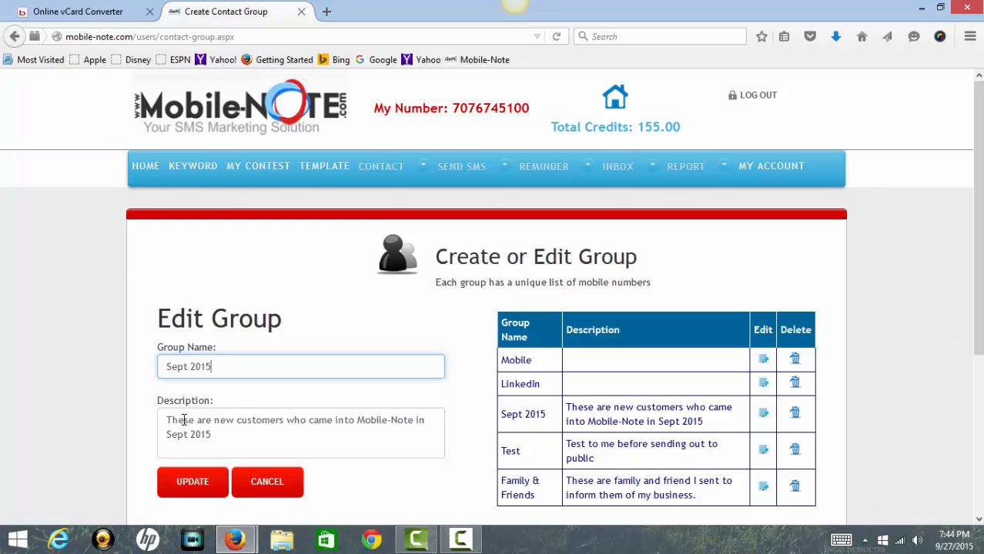
drag(168, 418, 244, 439)
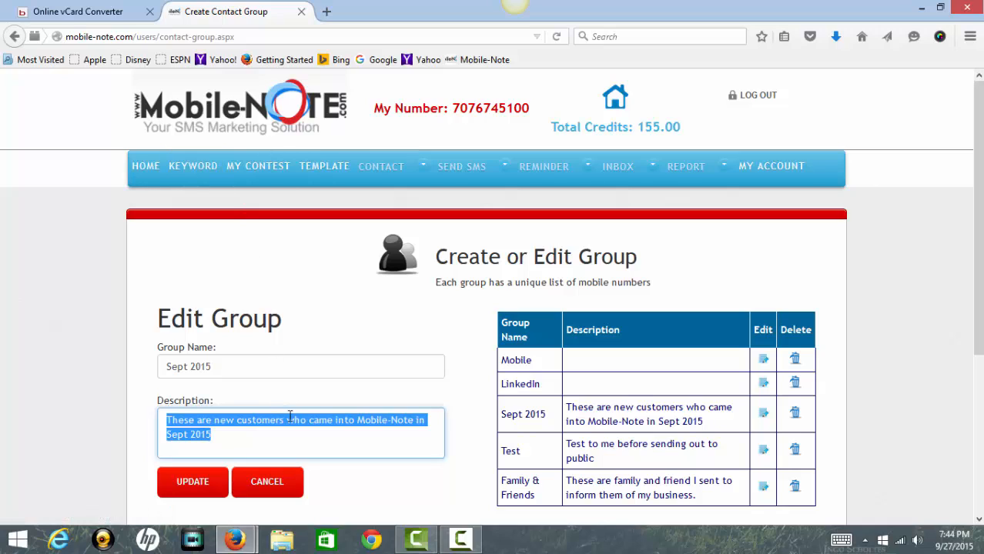
click(292, 441)
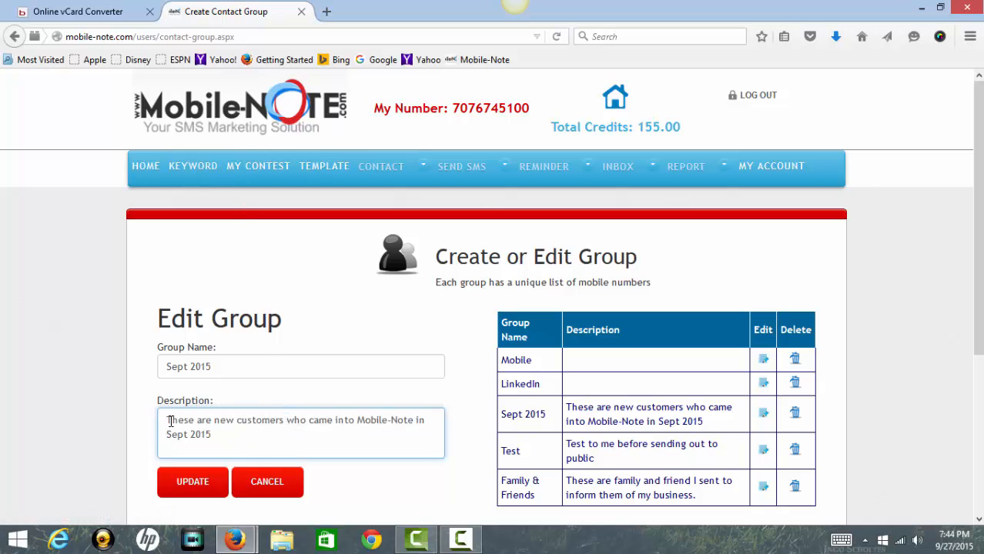
drag(169, 422, 239, 439)
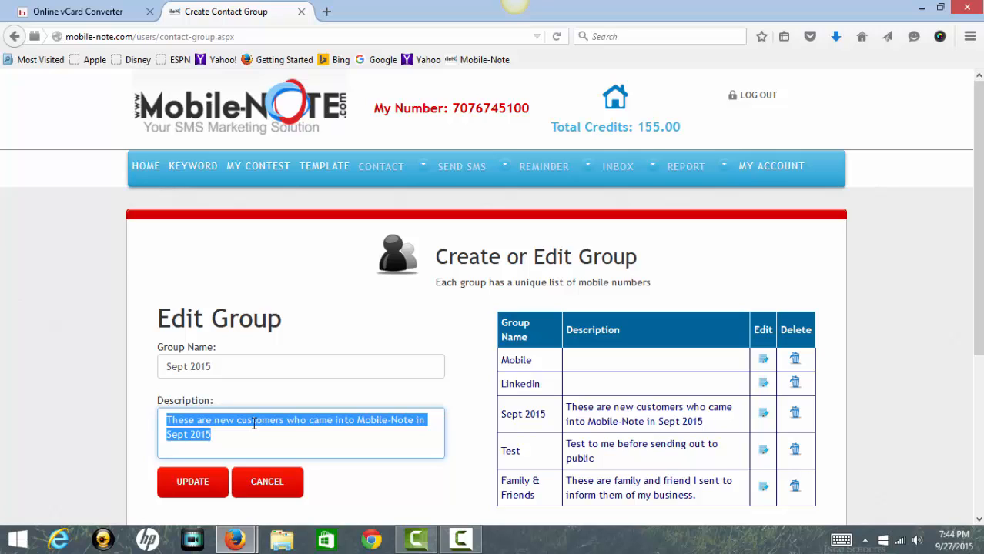
mouse_move(396, 169)
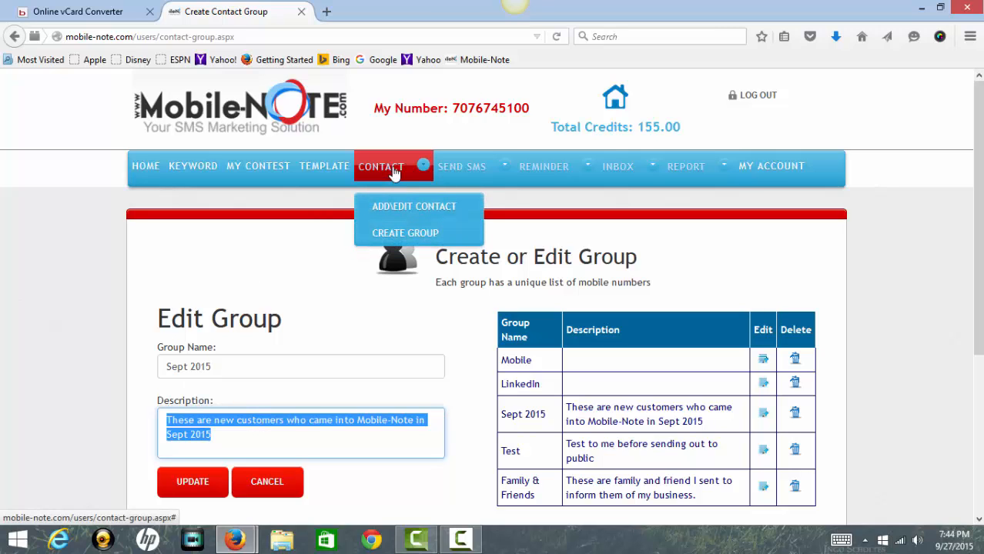
click(453, 170)
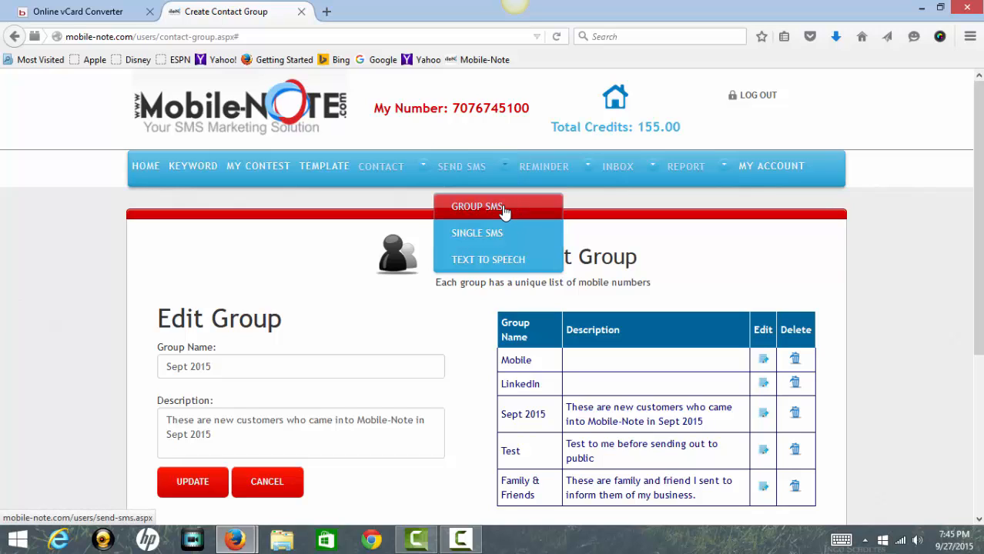
Start a Group SMS broadcast and browse the group list without choosing one.
click(505, 208)
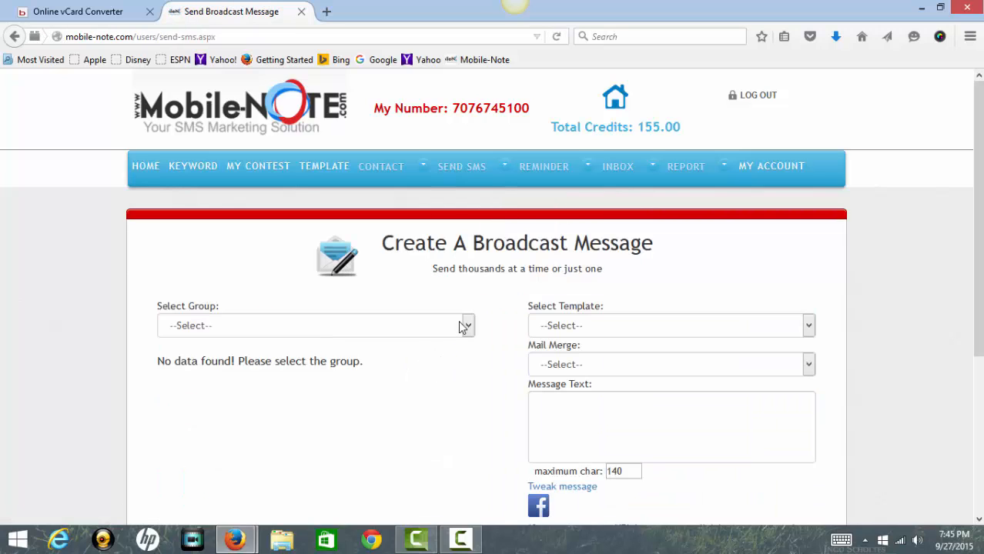
click(466, 325)
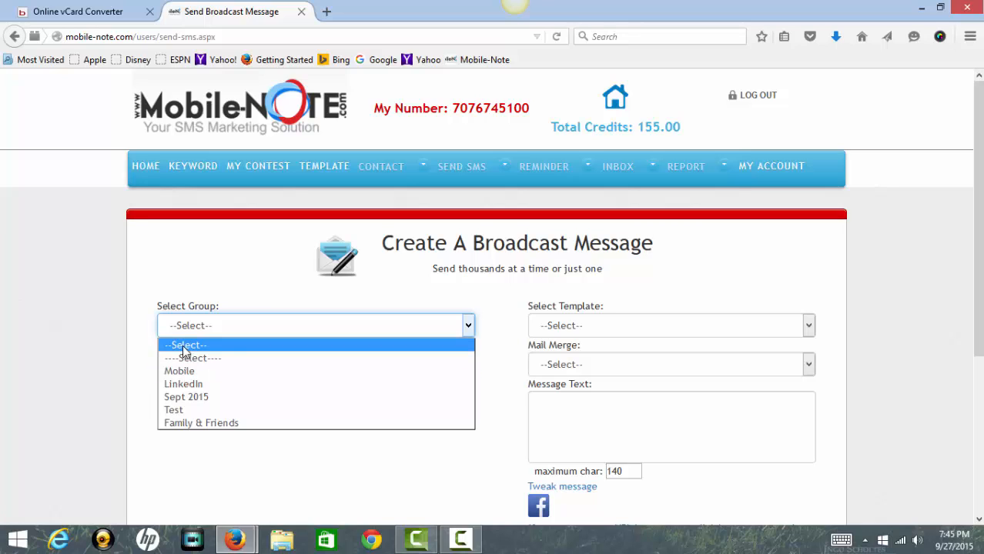
click(183, 345)
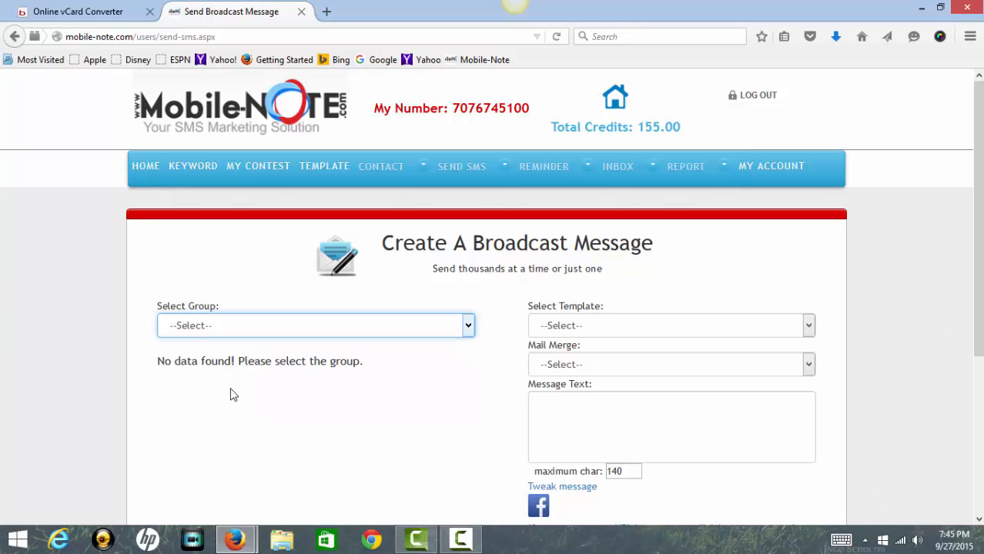
mouse_move(248, 538)
Try the Mobile-Note template, then switch to the stuff template reading 'this is a test'.
click(808, 330)
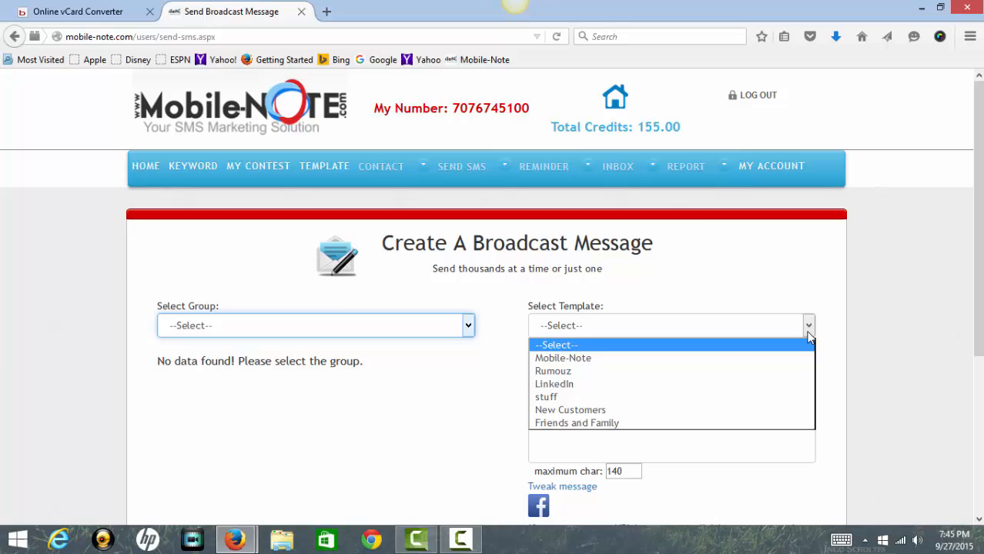
click(633, 359)
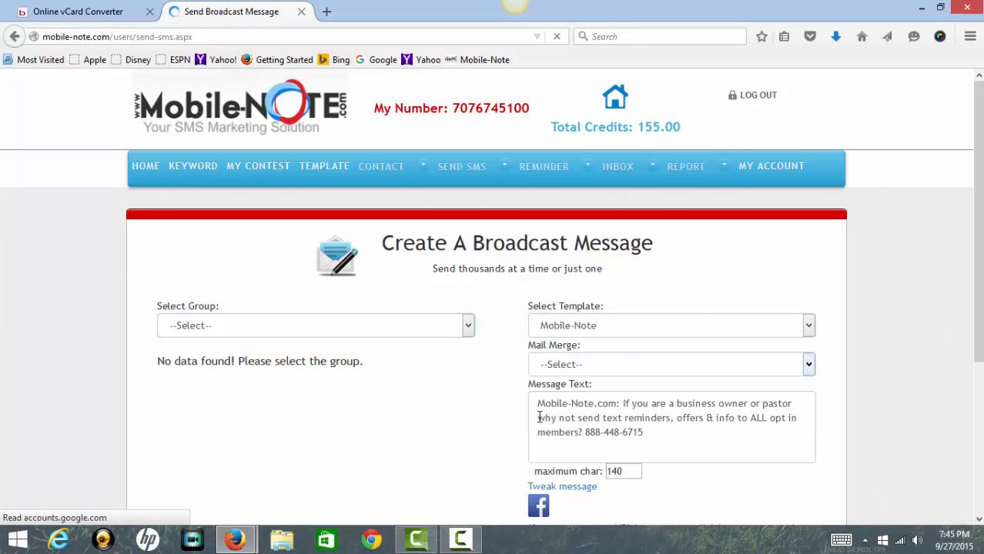
scroll(718, 440, down, 2)
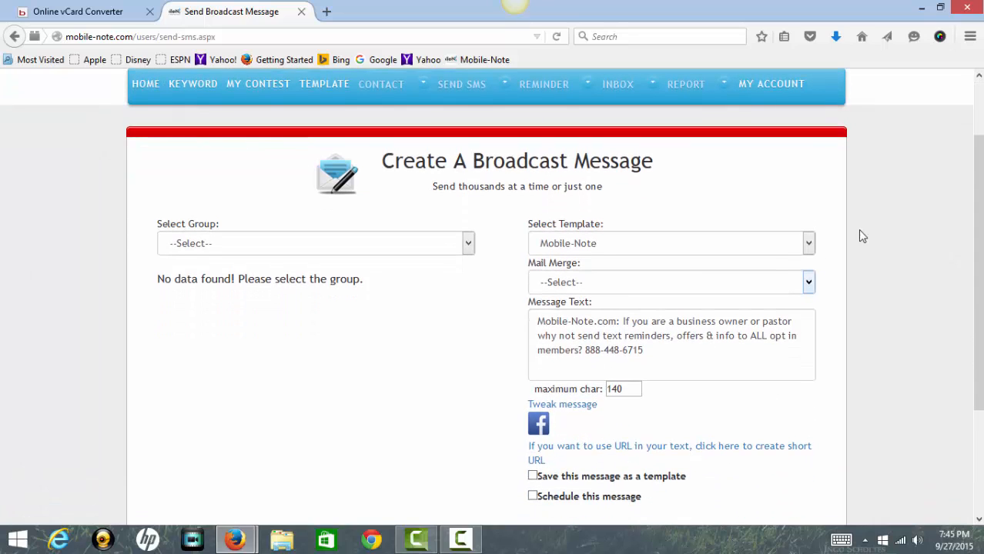
click(808, 247)
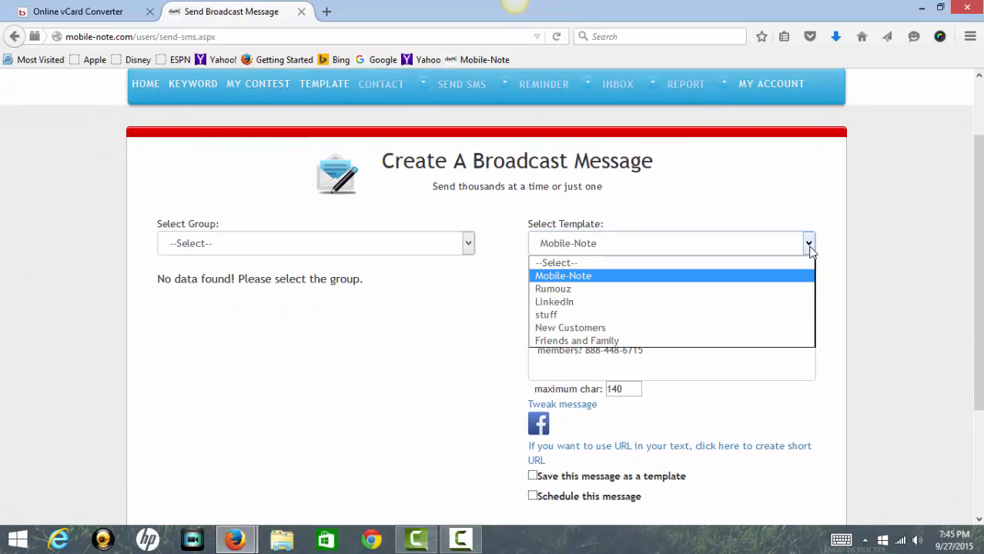
click(543, 316)
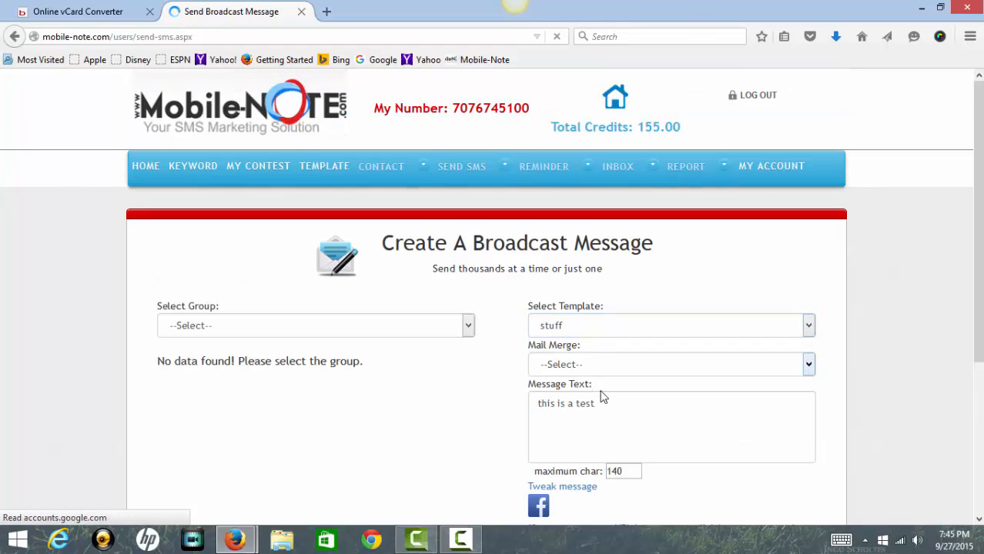
click(634, 328)
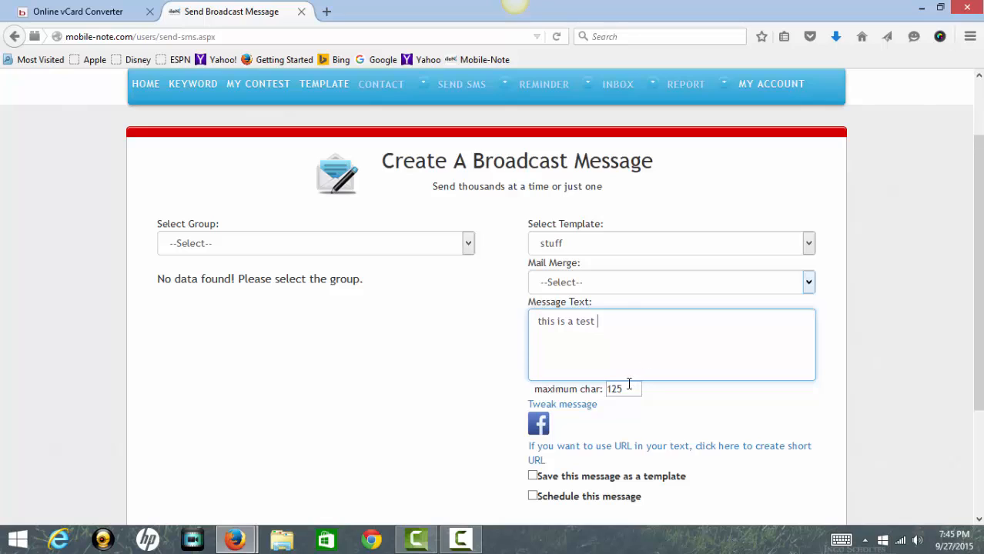
Insert the First Name merge field, then delete the old 'this is a test' message text.
click(537, 322)
click(809, 283)
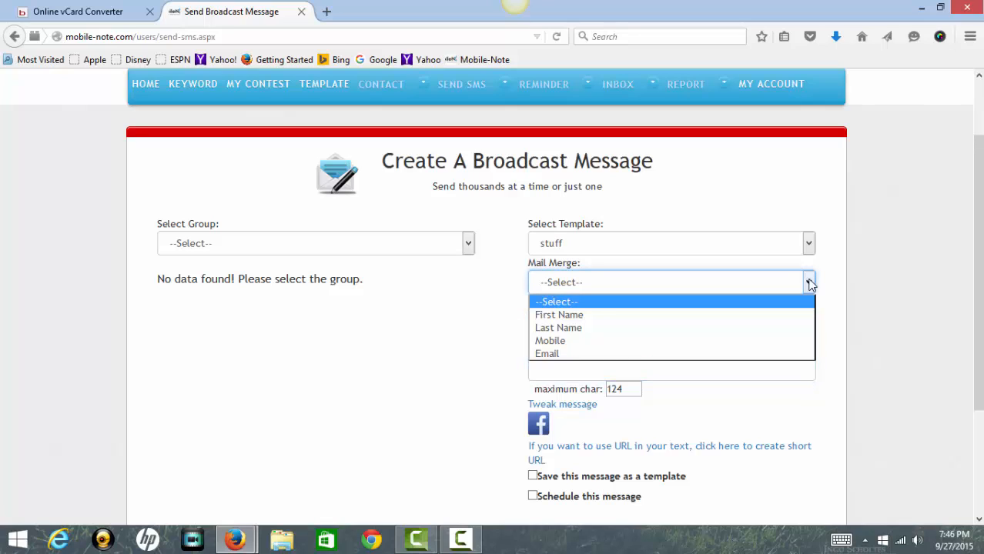
click(558, 315)
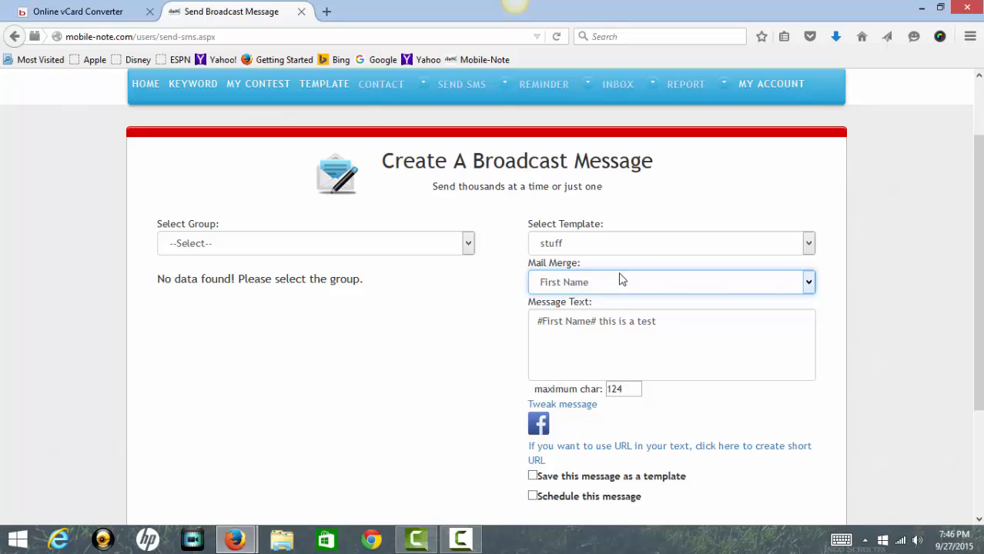
click(808, 283)
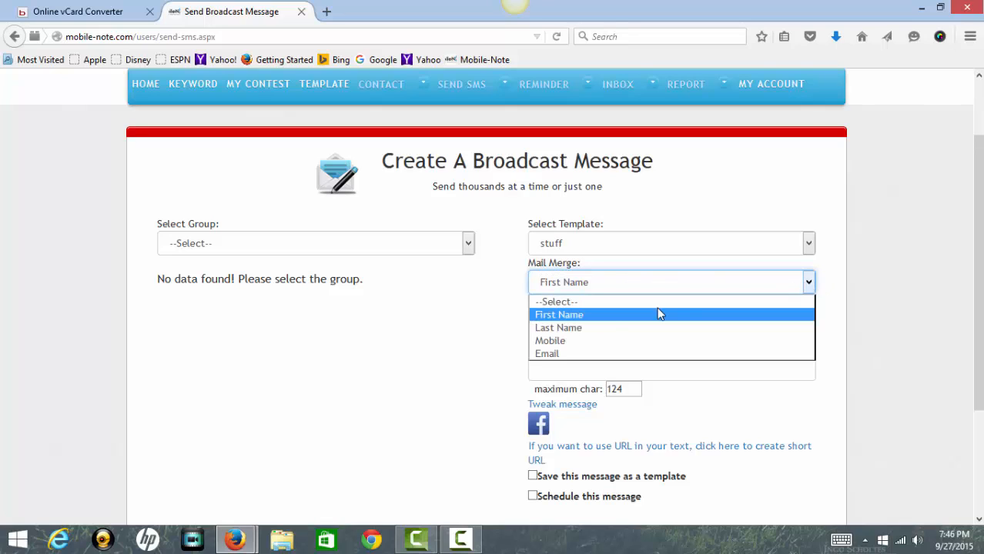
click(592, 380)
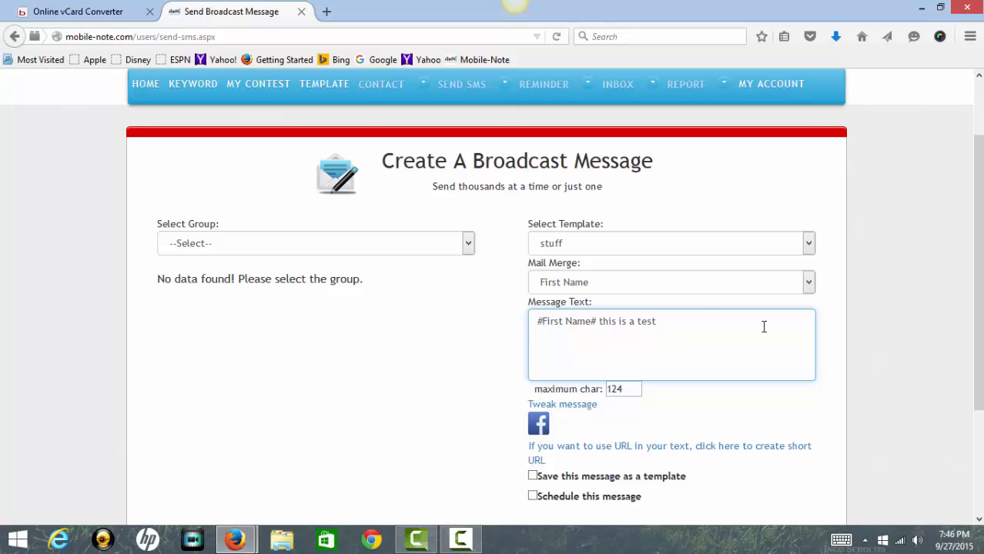
drag(707, 325, 520, 317)
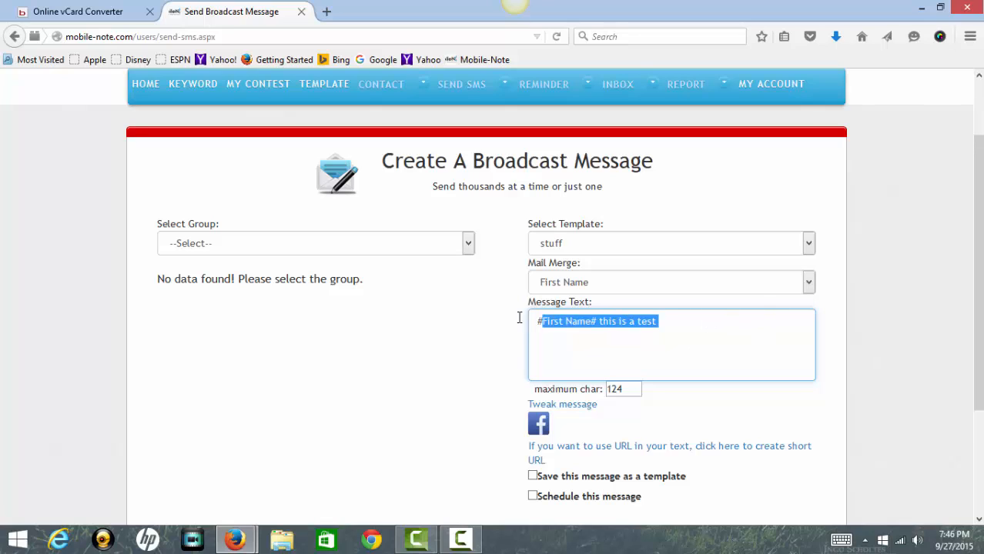
key(BackSpace)
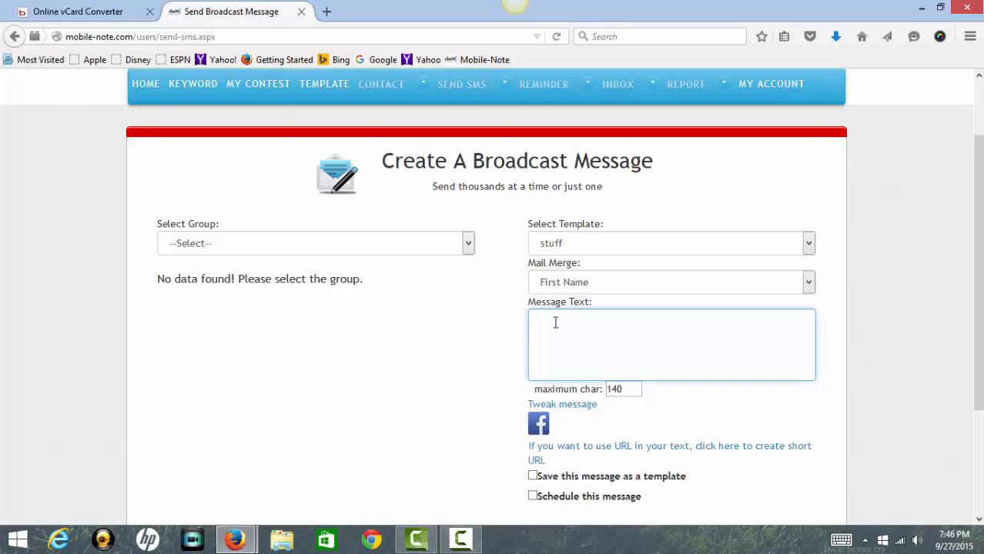
Enter TEST as the message and add a tweaked copy reading 'TEST FB', leaving Save as template off.
text(TEST)
click(555, 405)
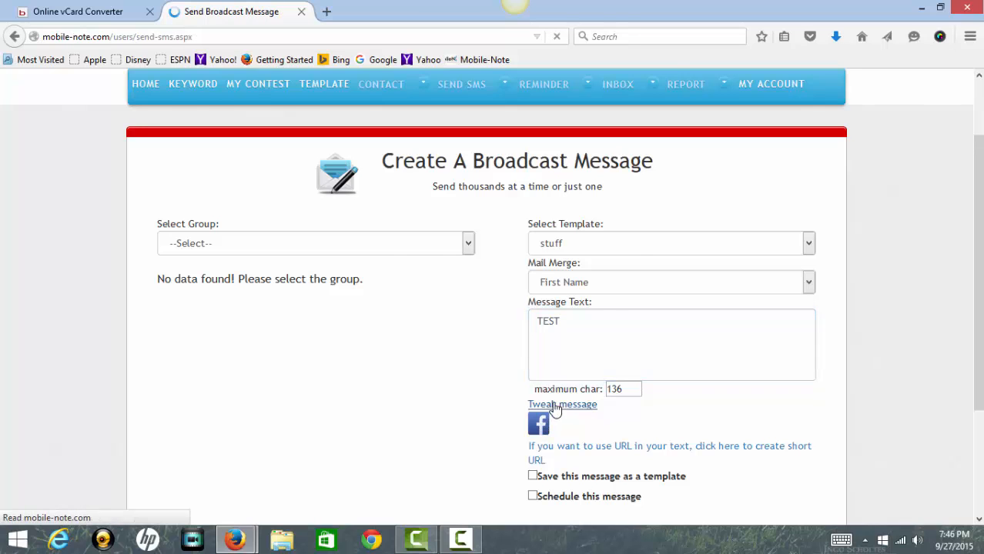
scroll(553, 399, down, 4)
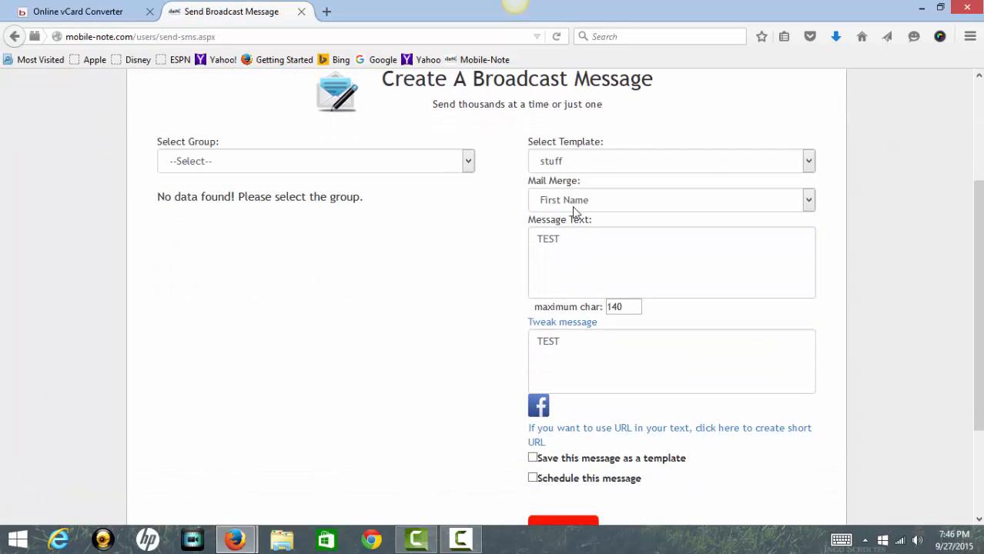
click(582, 341)
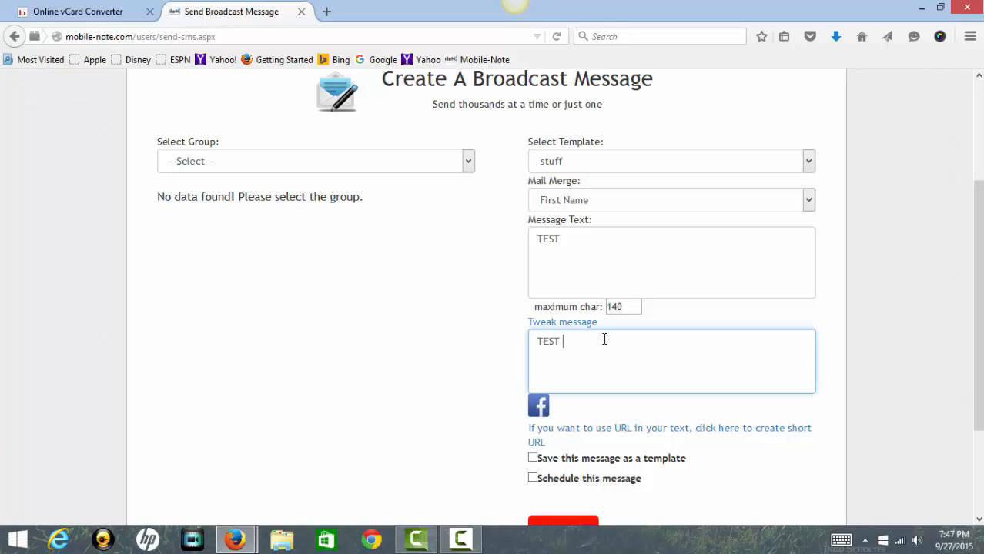
text(FB)
scroll(561, 418, down, 1)
scroll(562, 418, down, 1)
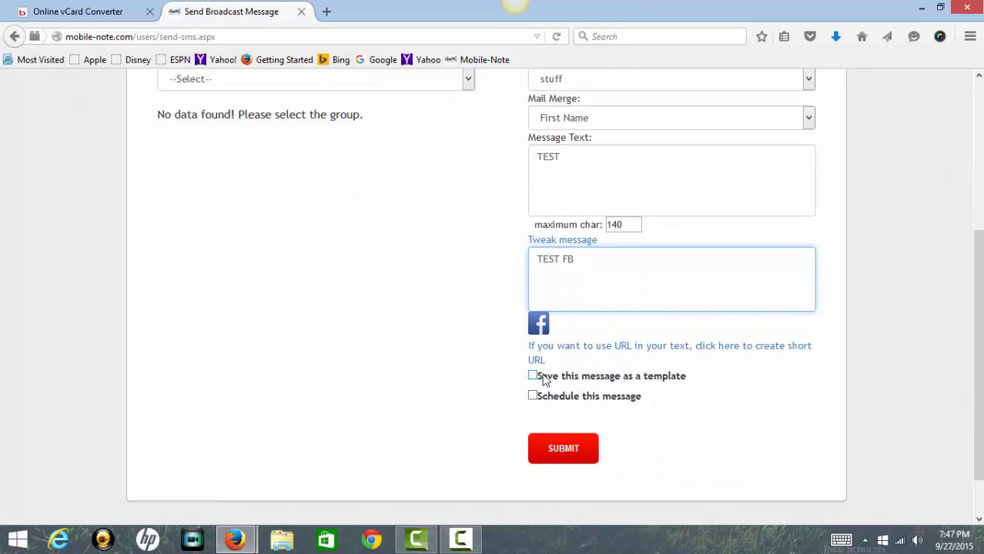
click(533, 377)
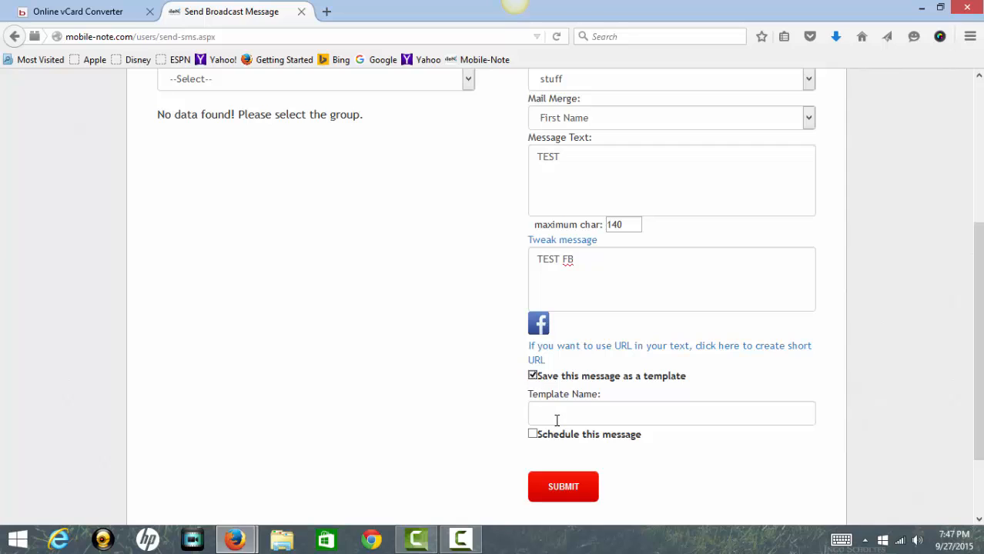
click(533, 376)
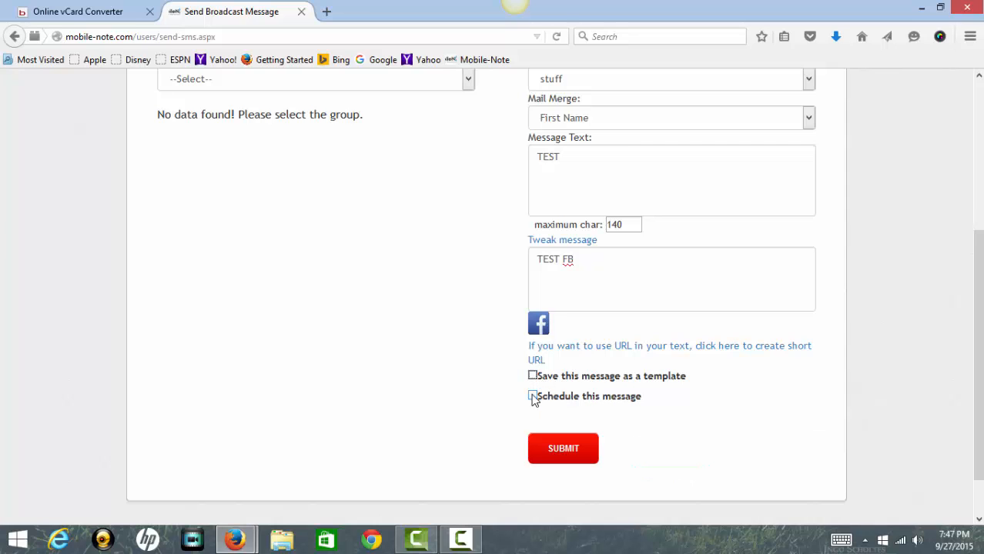
Turn on scheduling and set the send time to 10:00 am on 30 September 2015.
click(533, 396)
scroll(535, 404, down, 3)
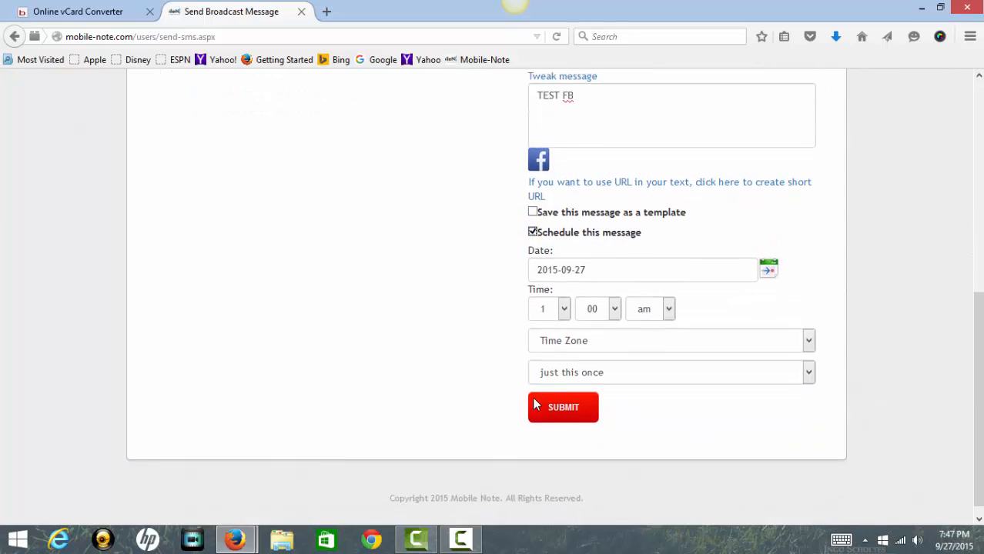
scroll(591, 409, up, 3)
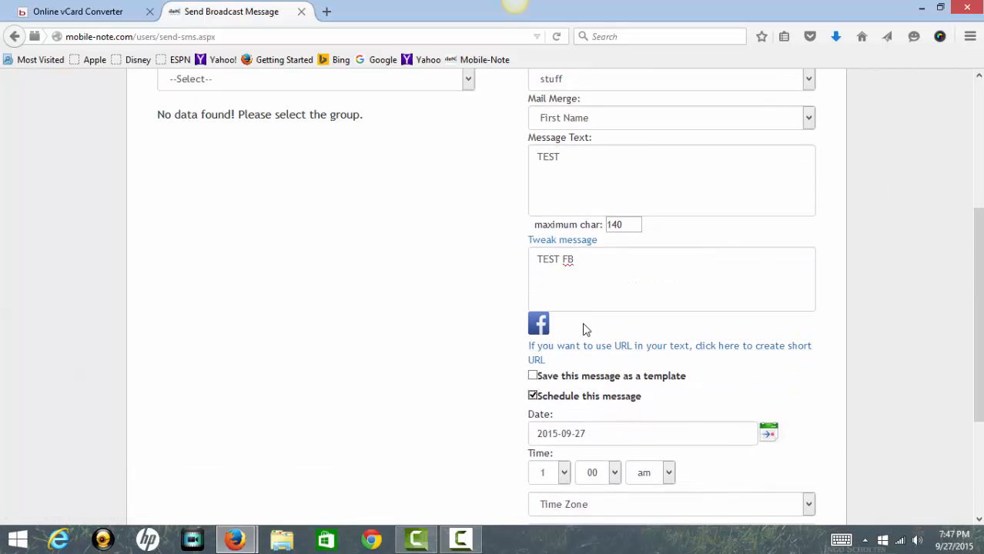
scroll(586, 335, down, 3)
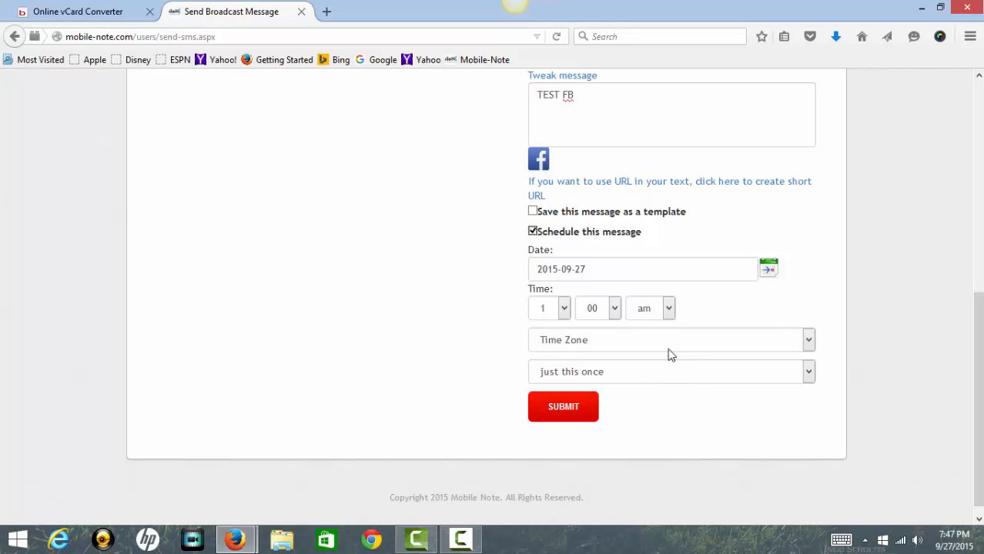
click(565, 310)
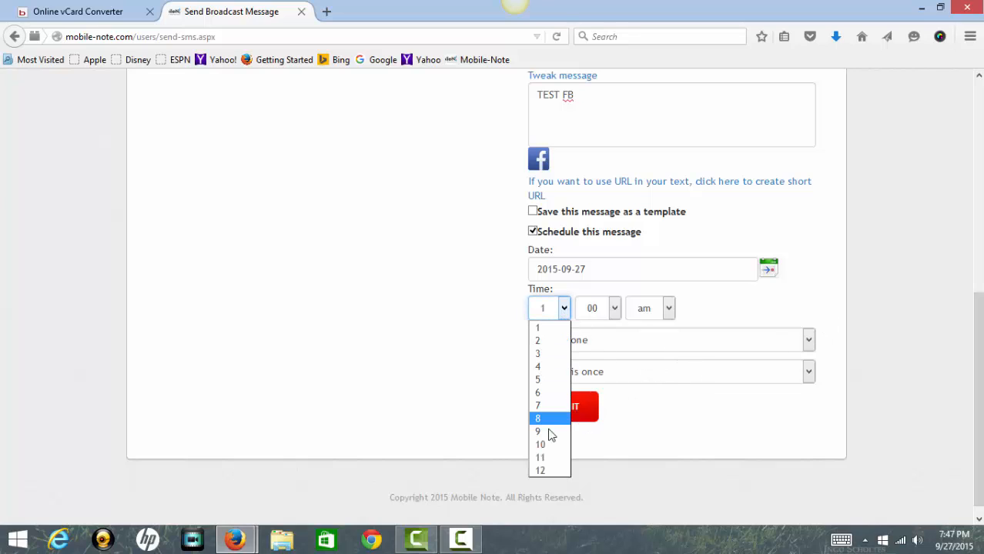
click(548, 444)
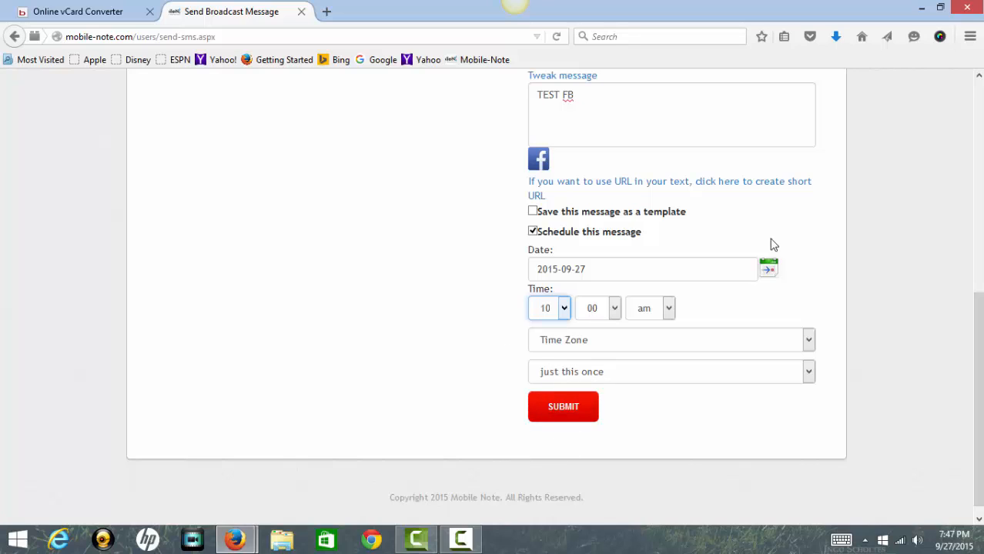
click(771, 266)
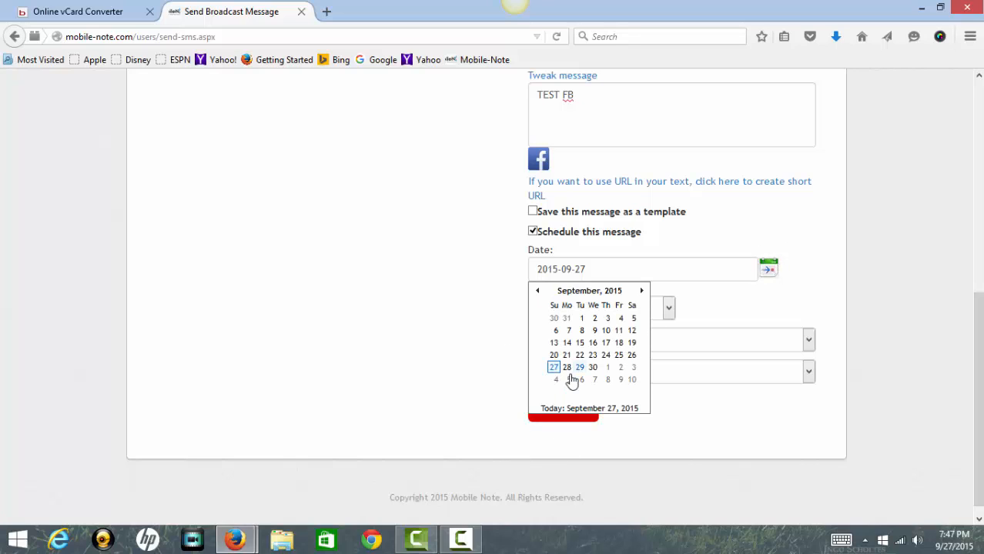
click(593, 367)
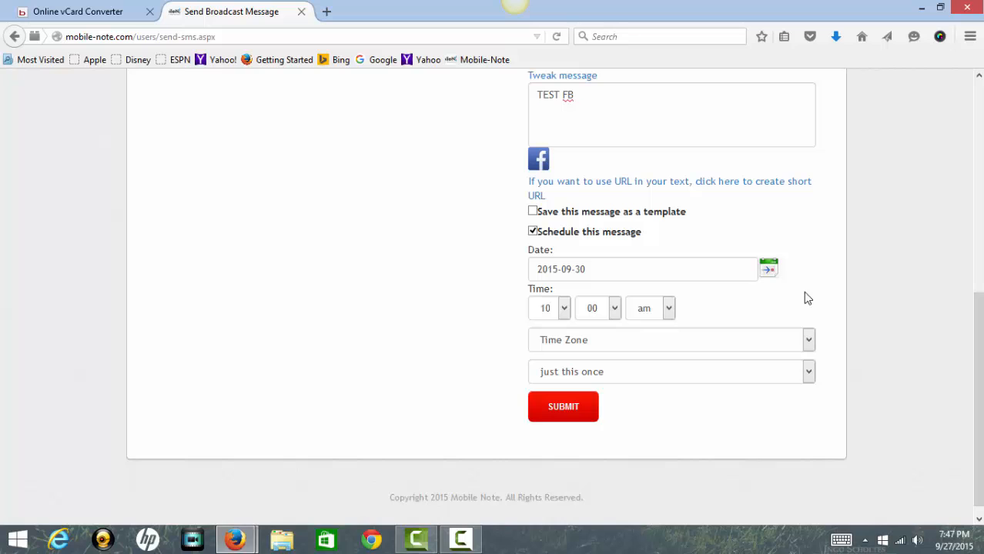
scroll(803, 291, up, 10)
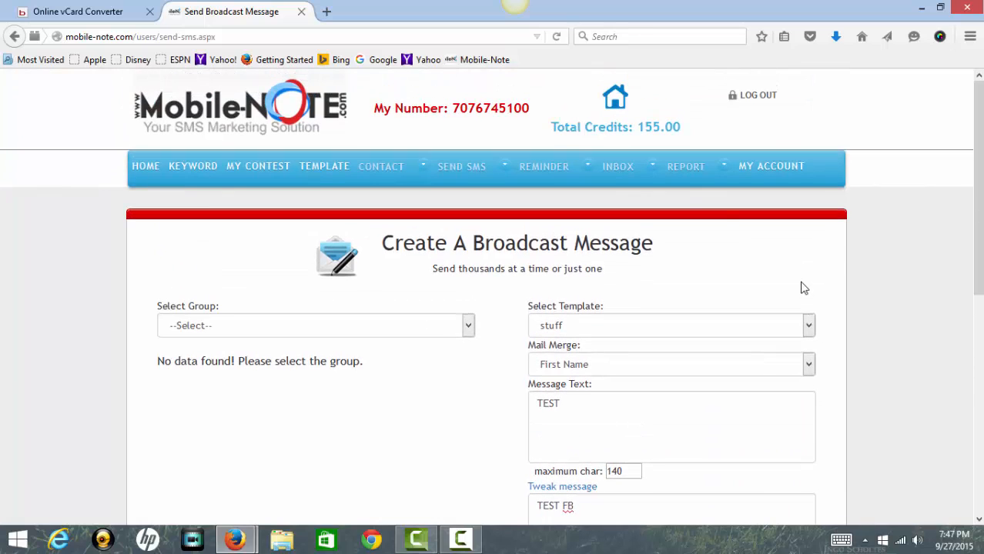
Open the single-recipient Quick SMS form and load the LinkedIn template into it.
mouse_move(532, 171)
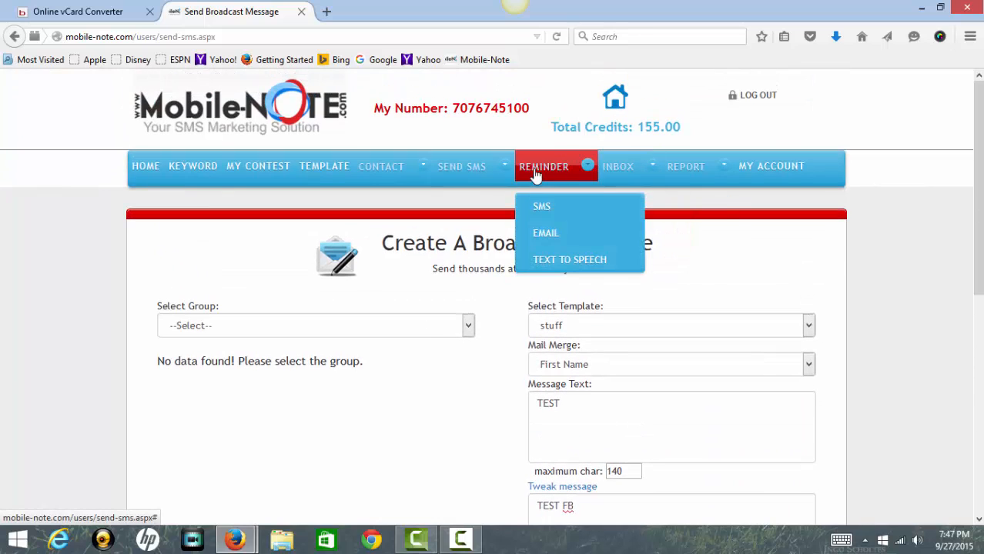
mouse_move(461, 168)
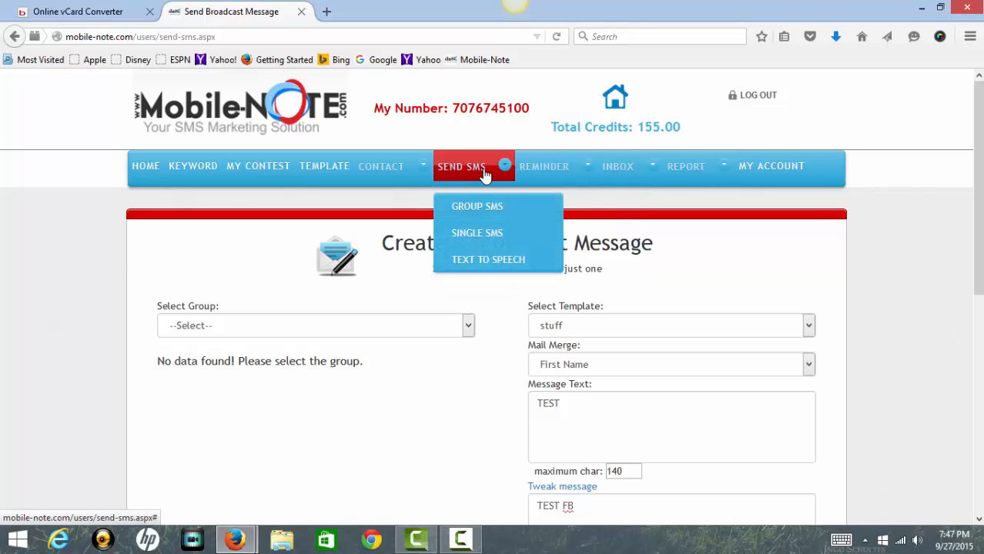
click(485, 232)
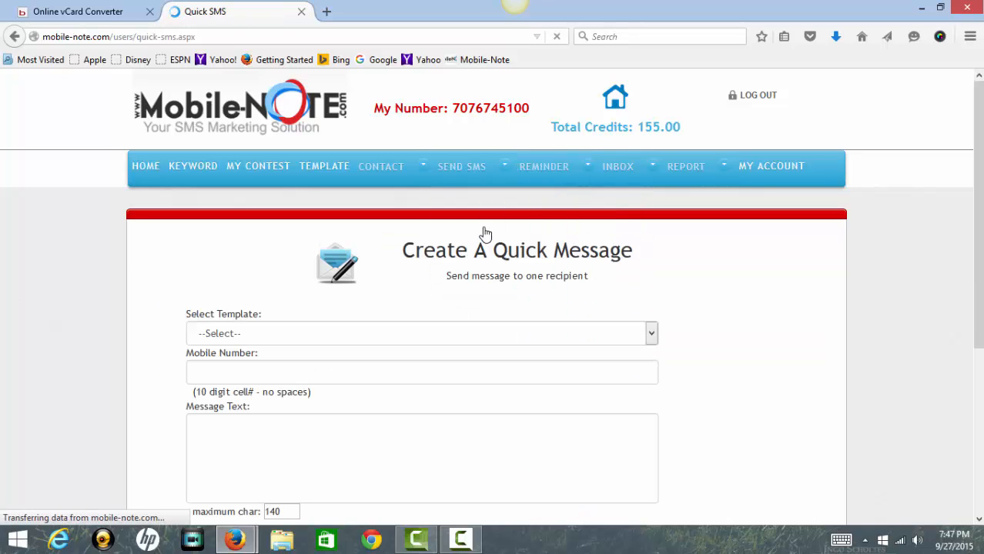
scroll(485, 232, down, 1)
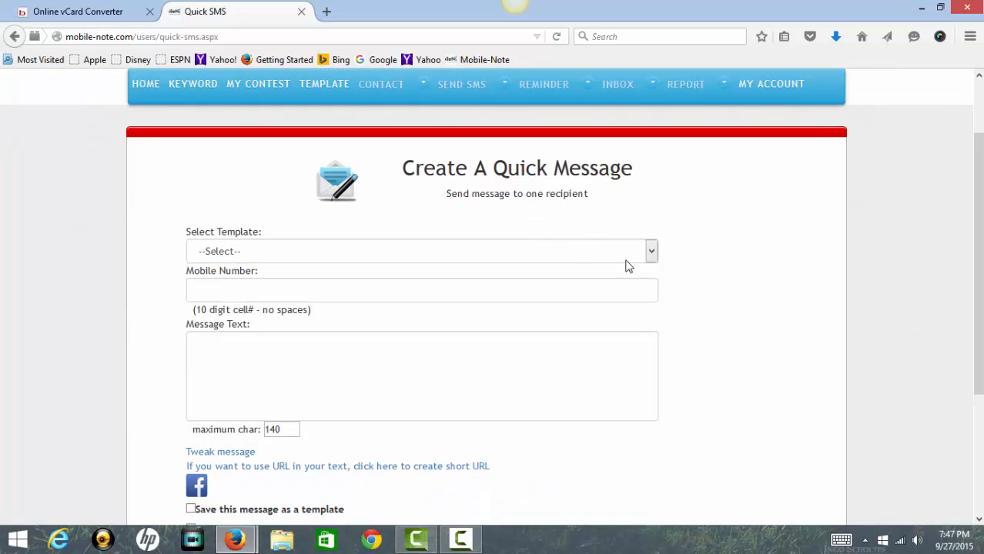
click(651, 251)
click(294, 311)
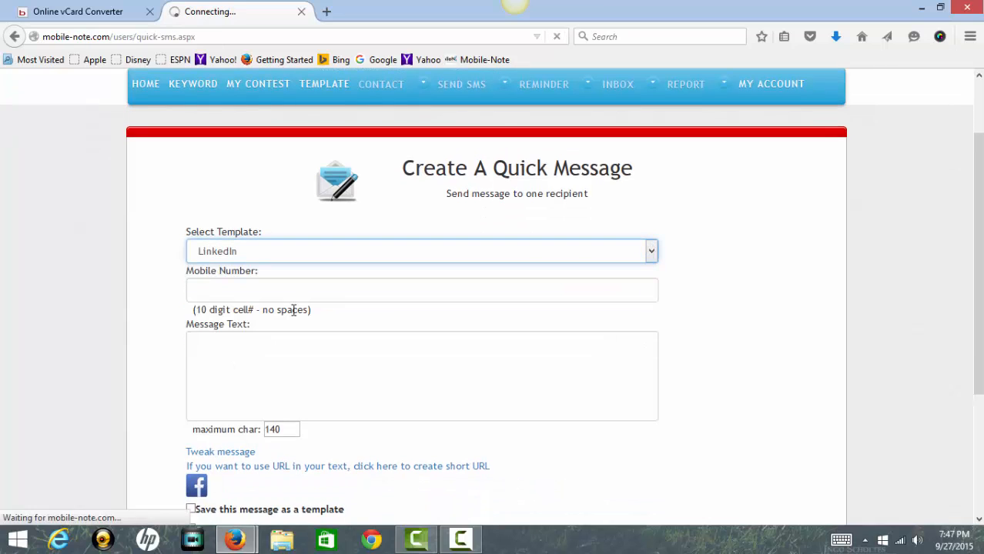
Reset the template choice back to none.
scroll(465, 302, down, 4)
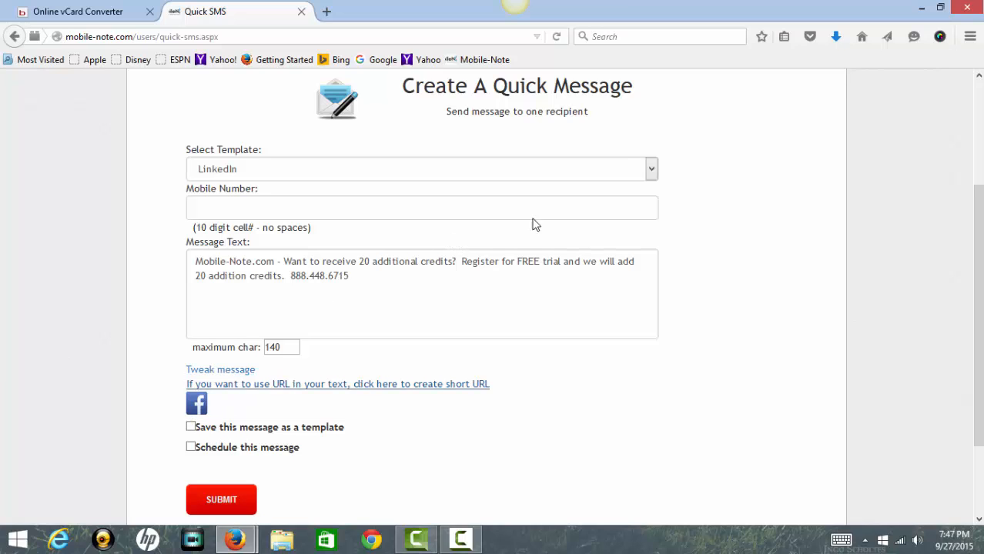
click(654, 176)
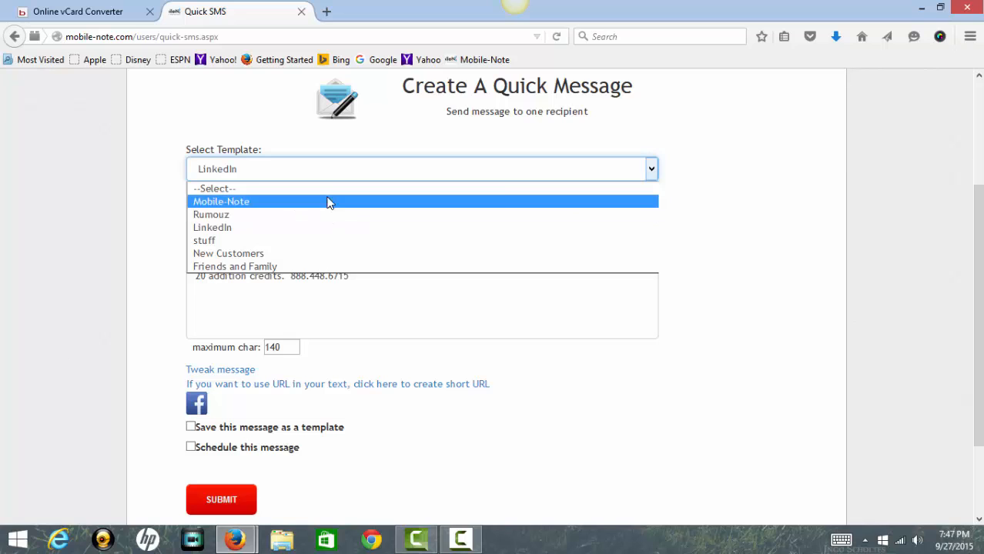
click(329, 193)
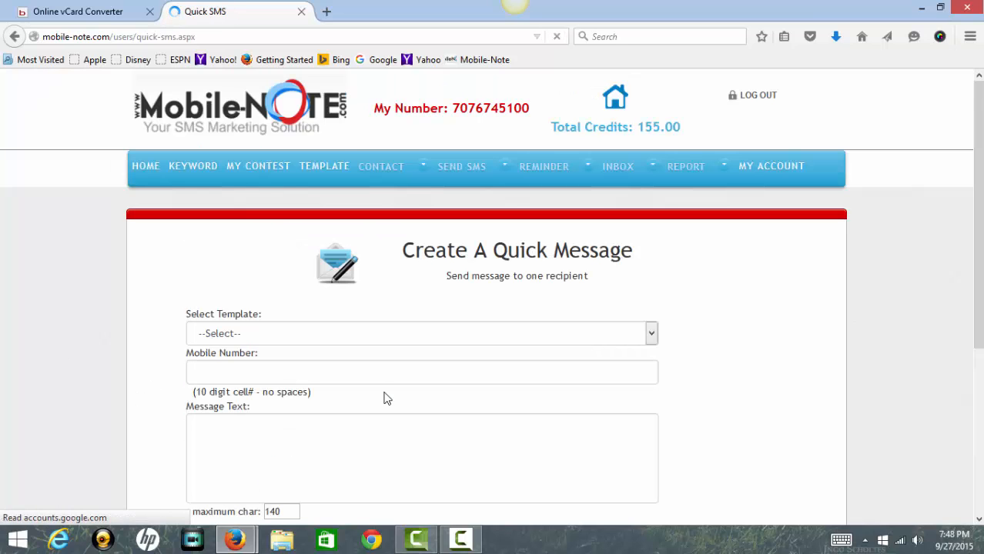
scroll(404, 343, down, 3)
scroll(402, 343, down, 1)
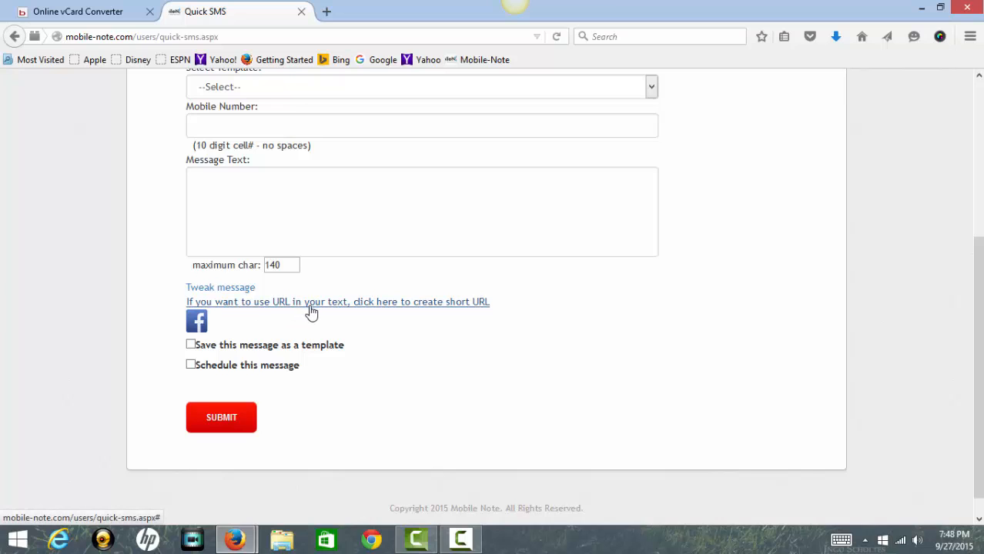
scroll(312, 311, up, 5)
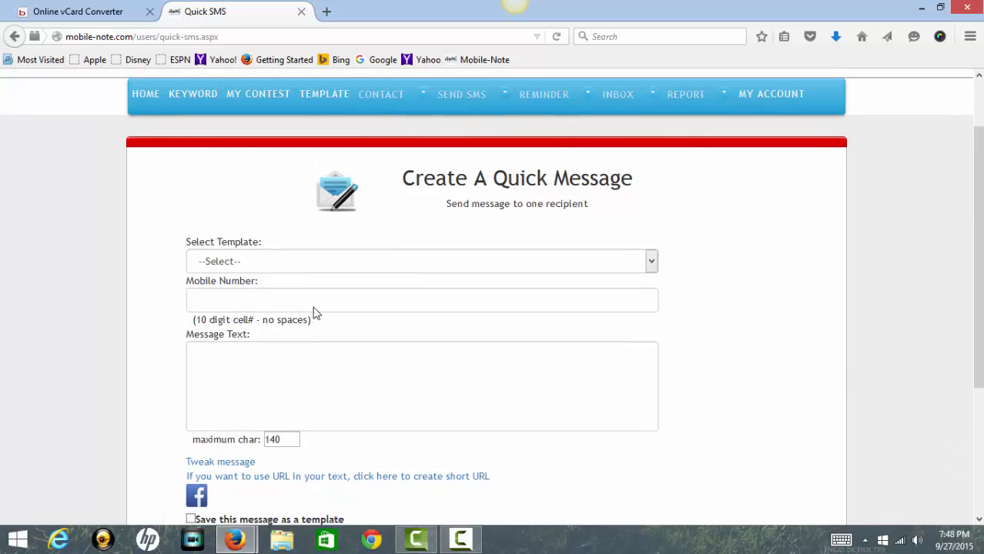
Select the page address and the 140 maximum-character value on the form.
drag(229, 39, 58, 36)
scroll(255, 201, down, 3)
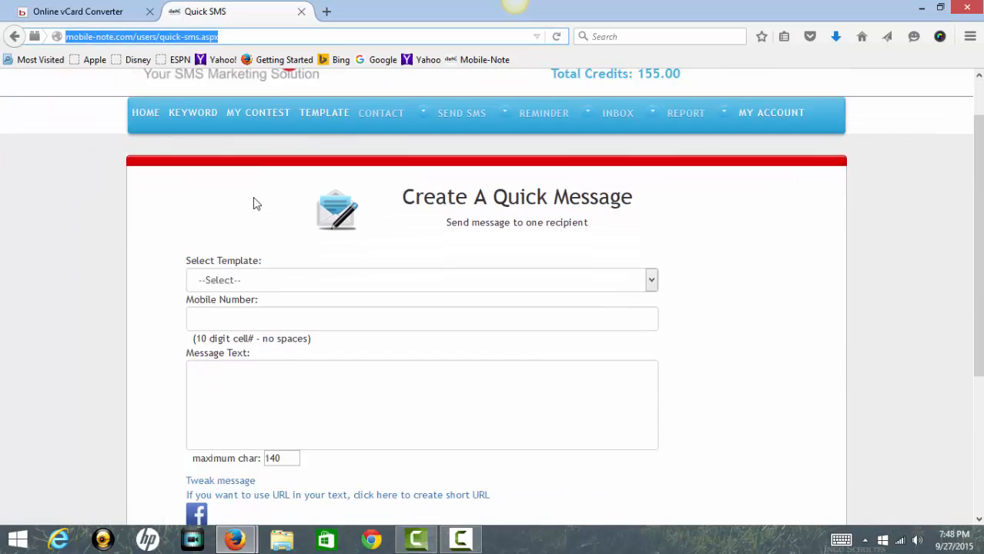
drag(278, 266, 244, 253)
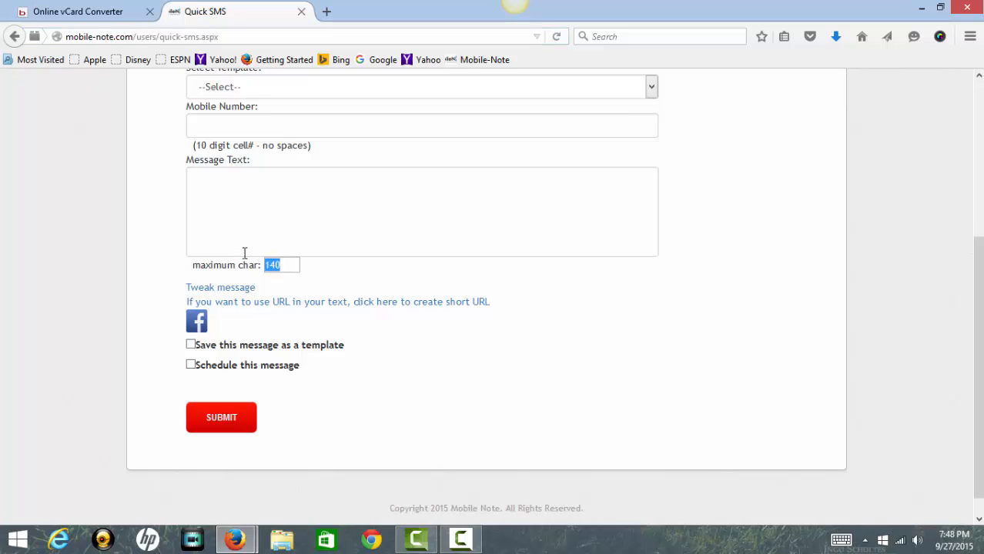
scroll(248, 246, up, 3)
scroll(254, 254, down, 3)
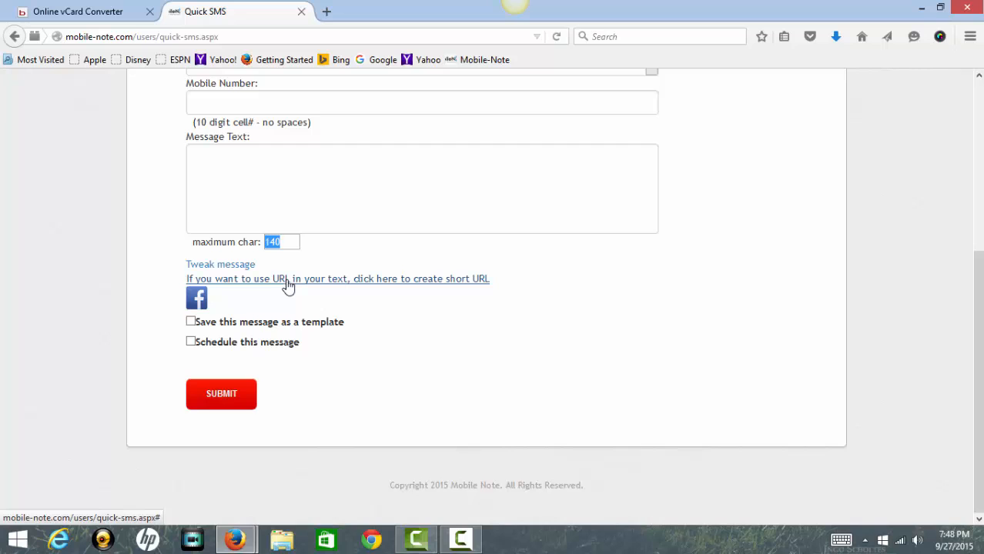
scroll(287, 284, up, 4)
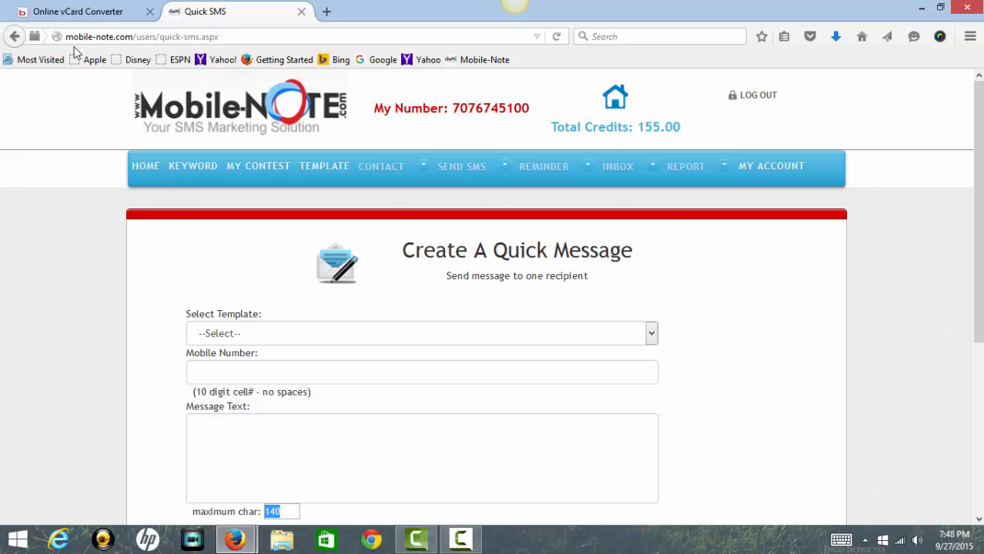
scroll(108, 142, down, 3)
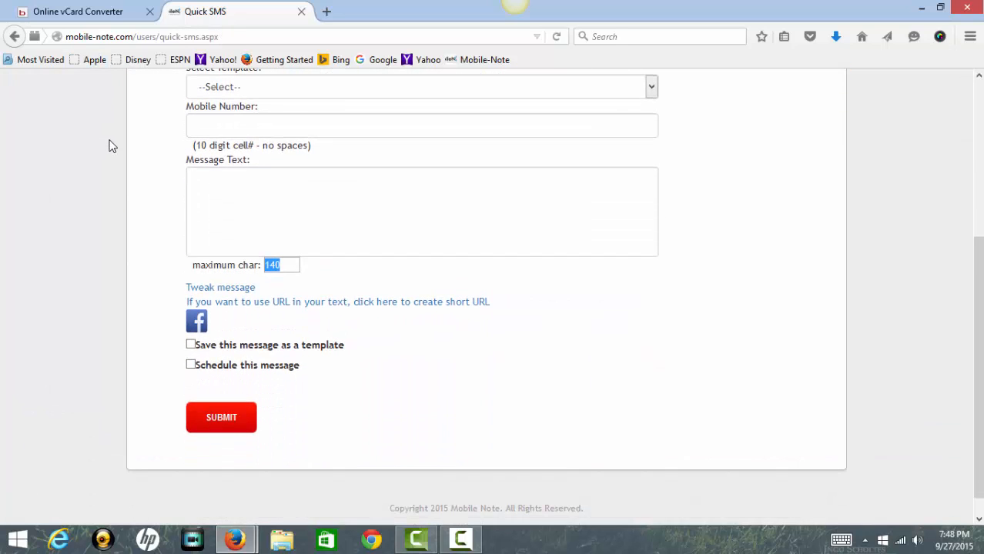
scroll(111, 146, up, 1)
Click into the Message Text box, then bring up the SEND SMS sending options.
click(301, 273)
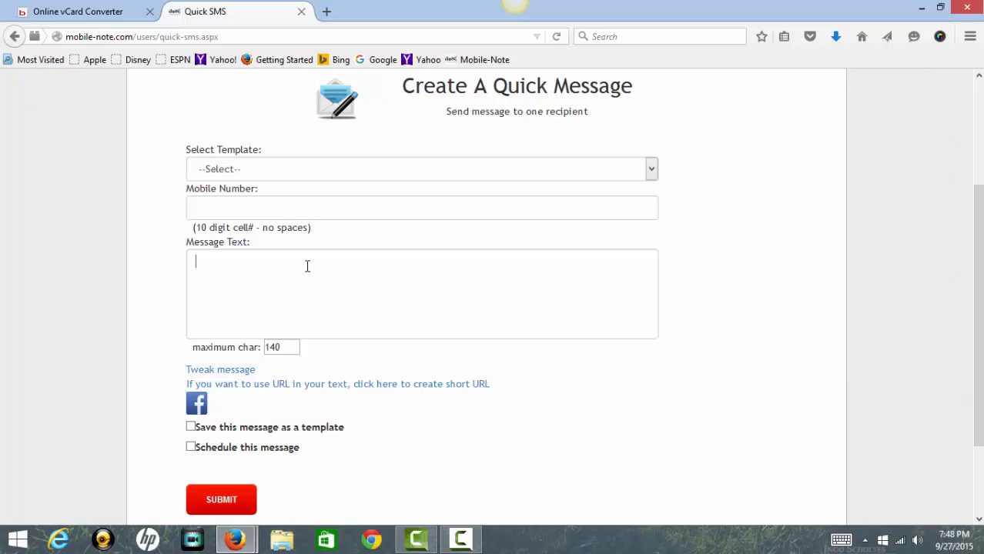
scroll(297, 268, up, 2)
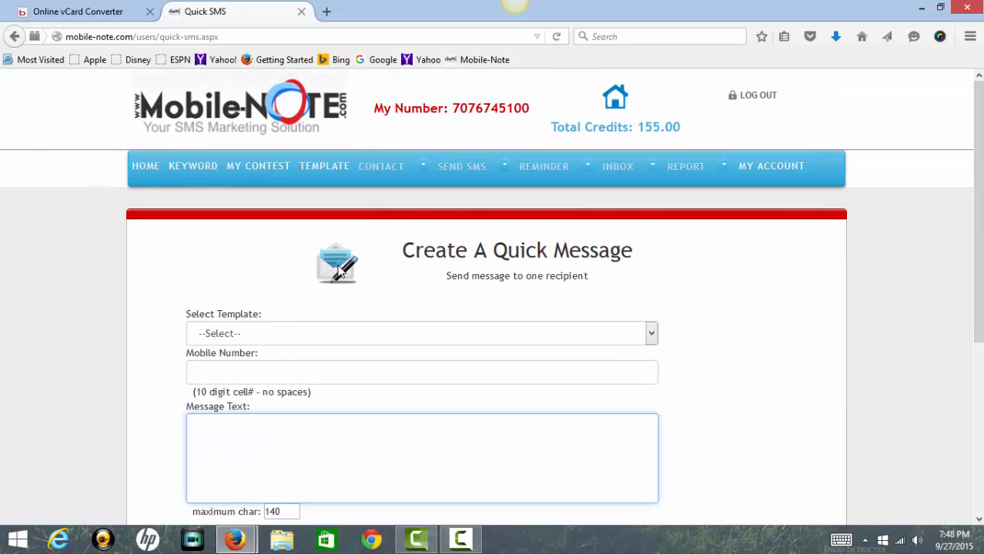
scroll(371, 337, down, 3)
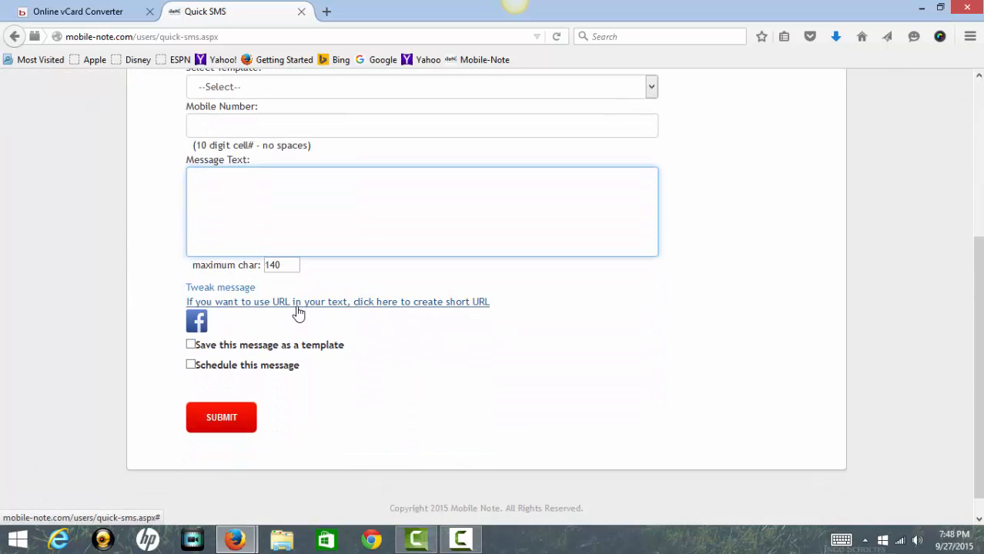
scroll(302, 316, up, 3)
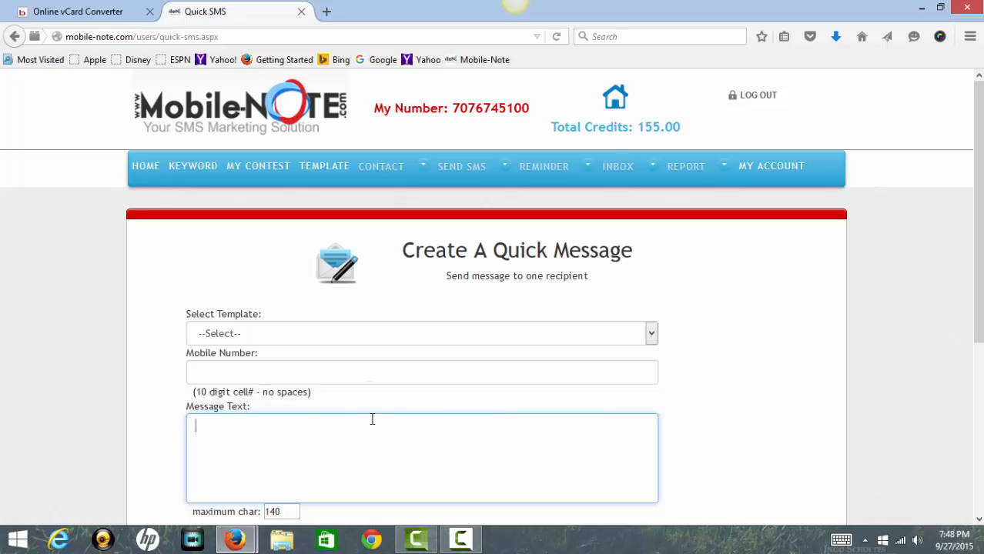
scroll(387, 430, down, 5)
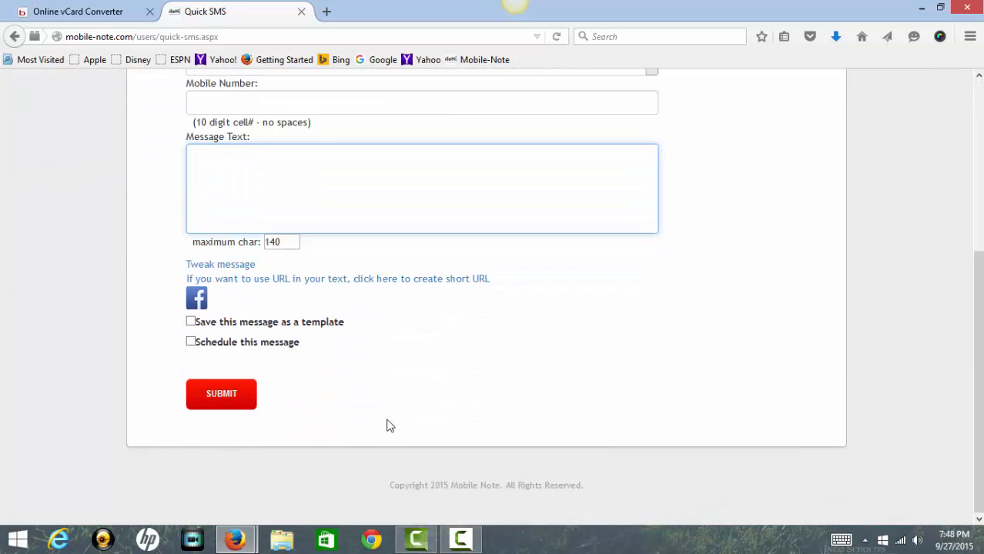
scroll(389, 423, up, 5)
mouse_move(476, 171)
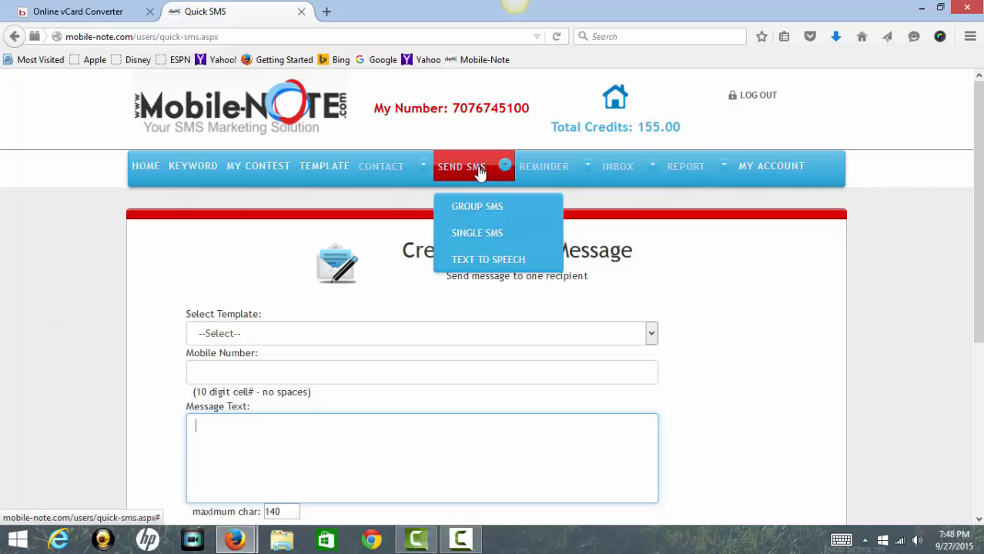
Open the Send Text To Speech Message page and close the deals ad bar.
click(476, 262)
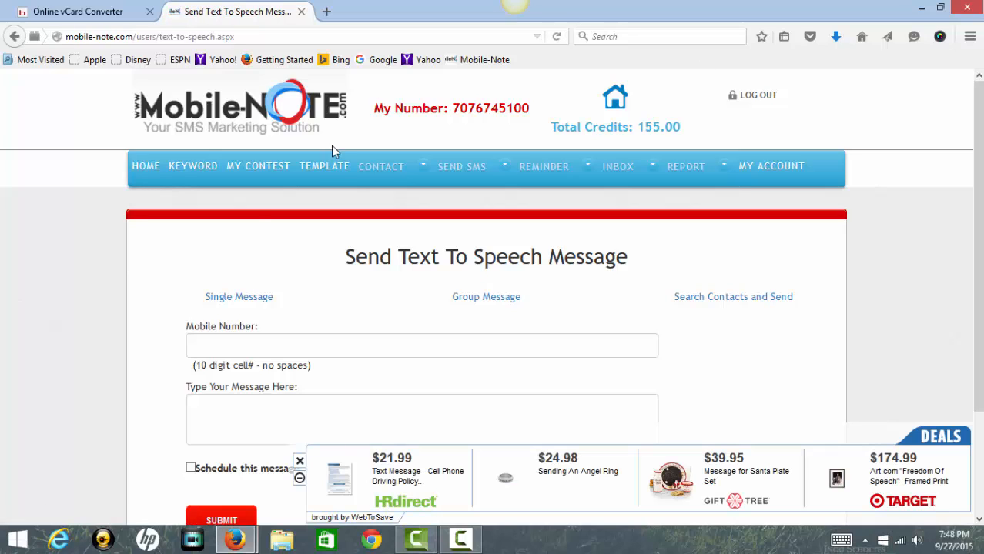
click(299, 466)
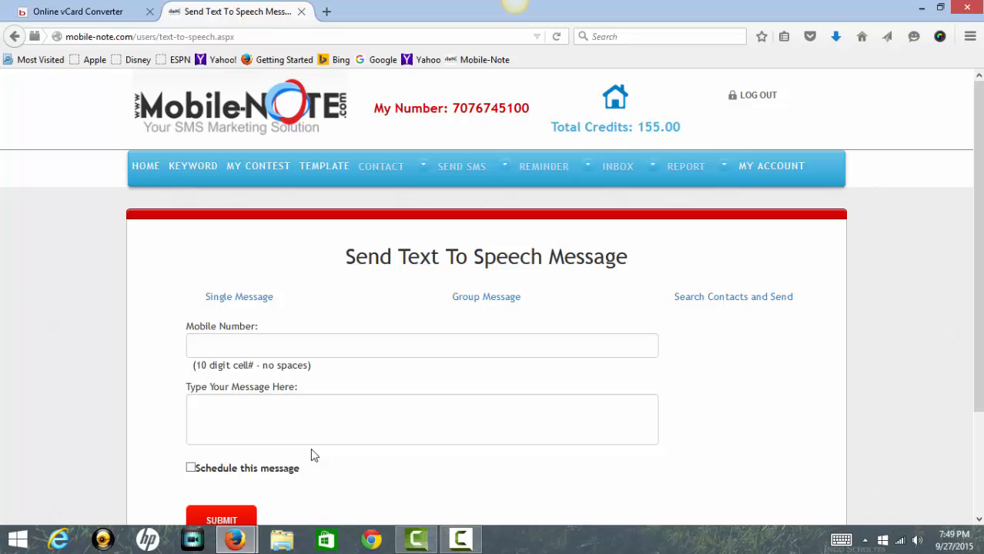
mouse_move(494, 179)
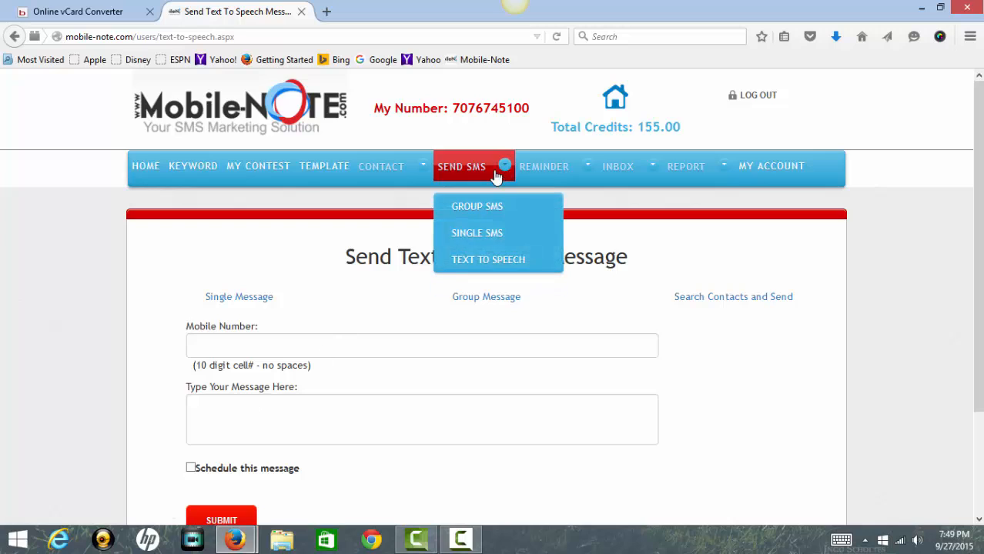
click(479, 258)
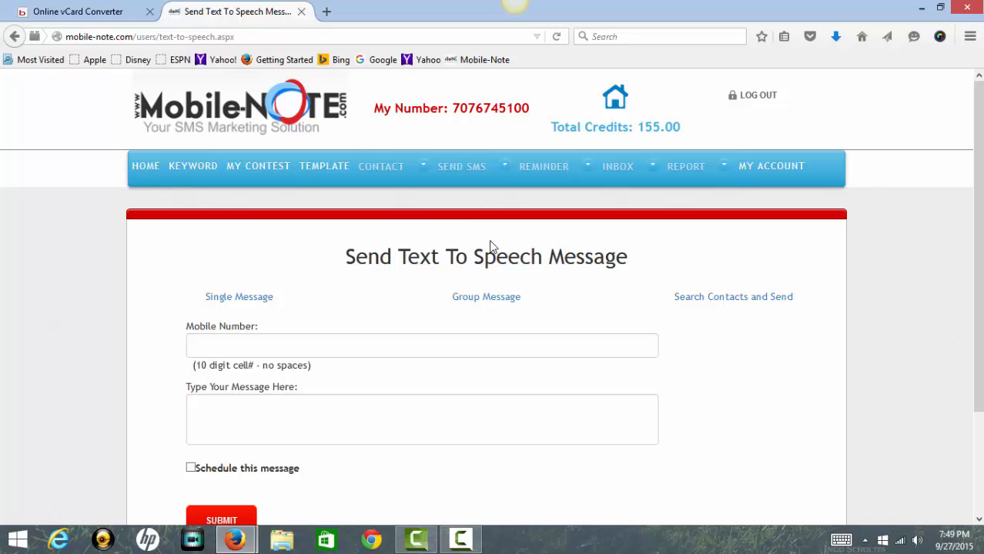
Click into the Mobile Number and message fields of the text-to-speech form.
click(289, 344)
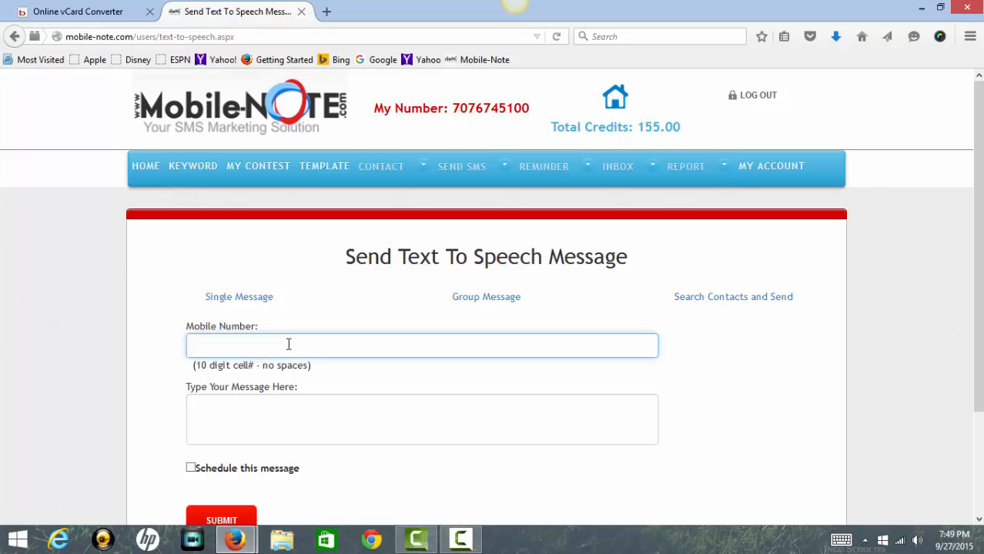
click(257, 408)
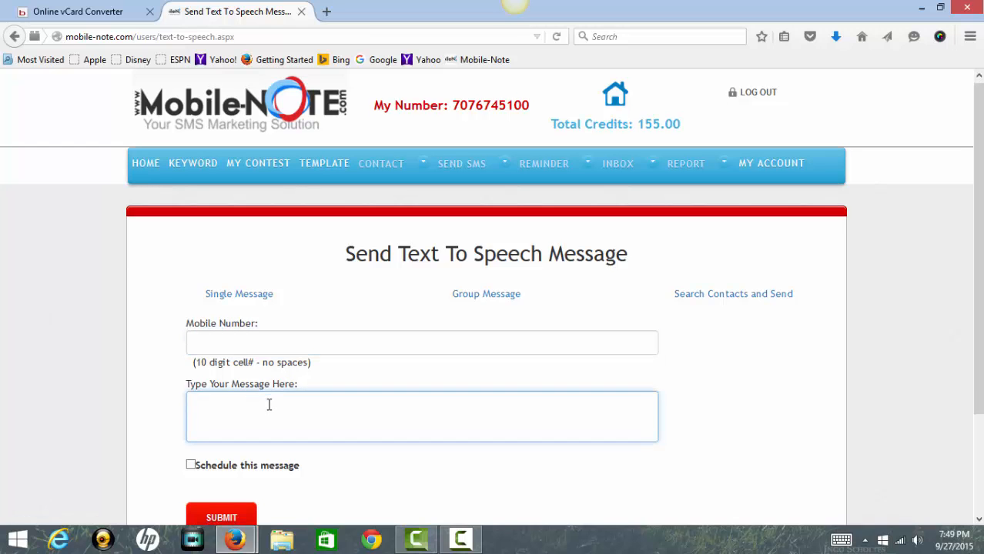
scroll(218, 452, down, 2)
scroll(231, 439, up, 2)
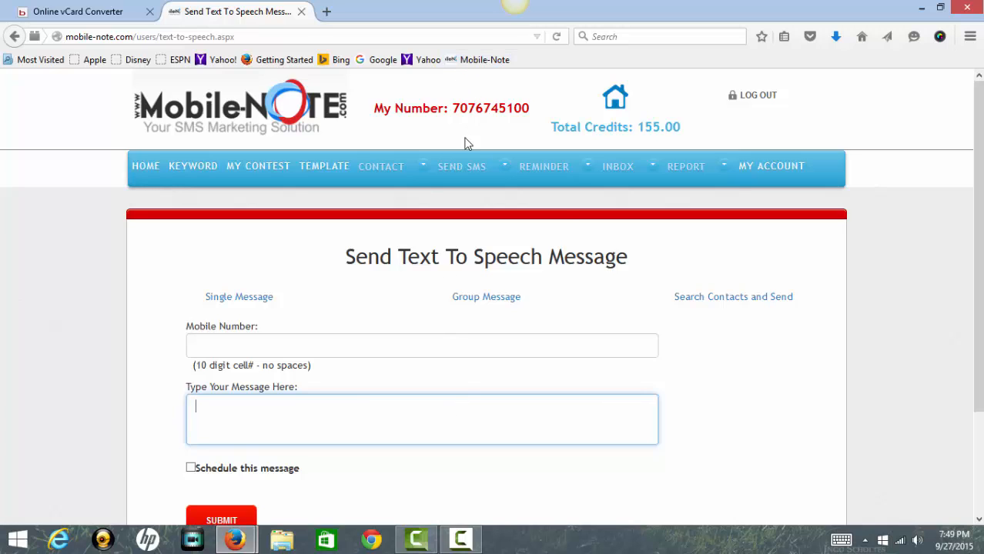
Open the SMS reminder page from the REMINDER menu.
mouse_move(568, 177)
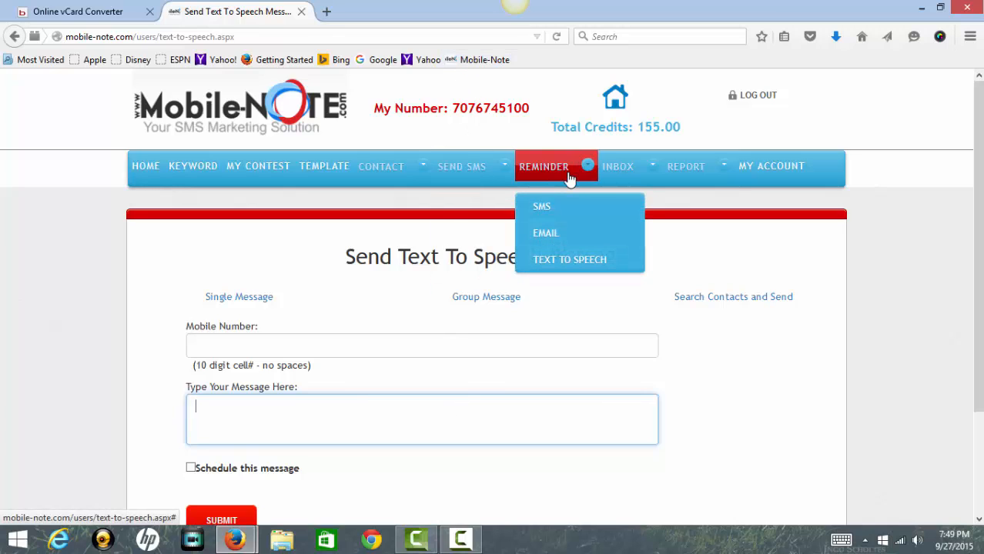
click(544, 208)
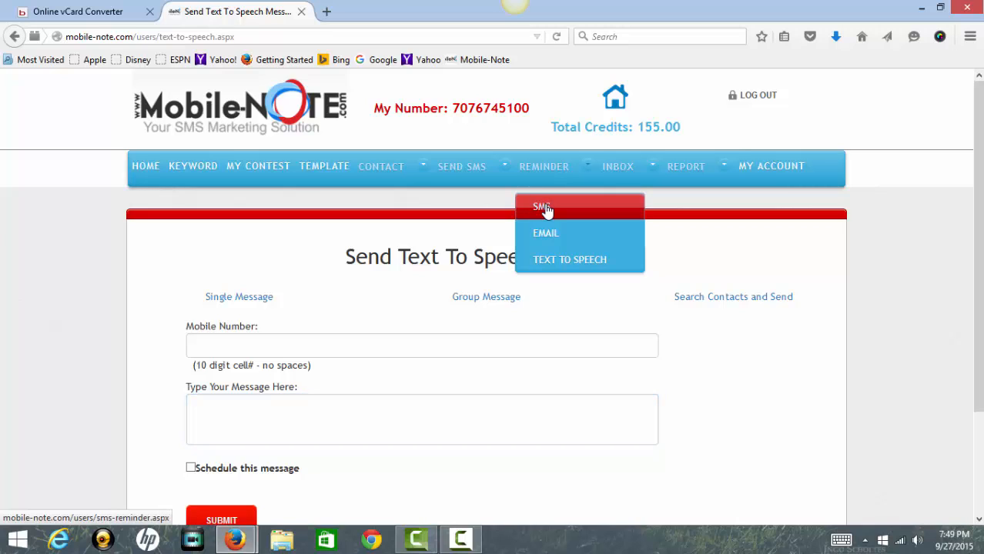
click(544, 208)
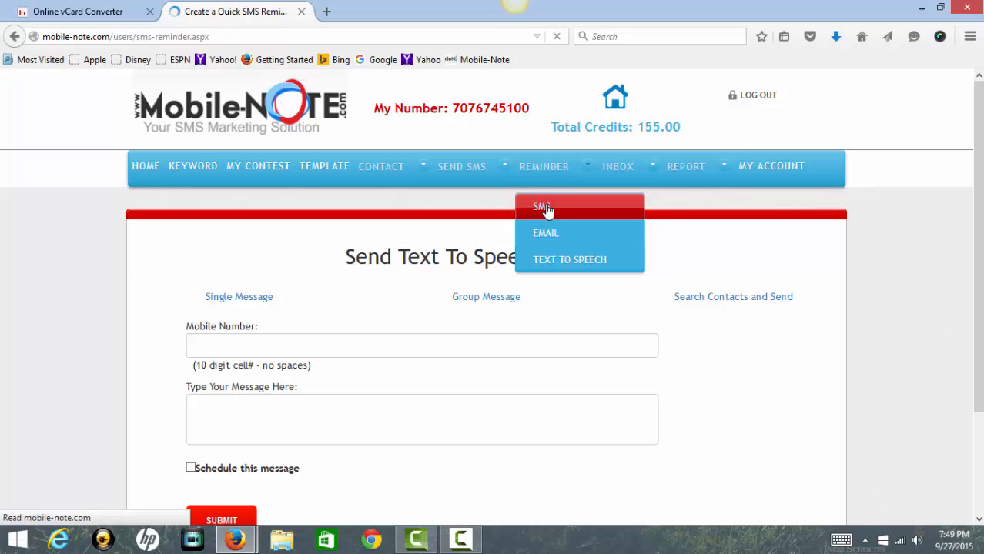
scroll(543, 208, down, 2)
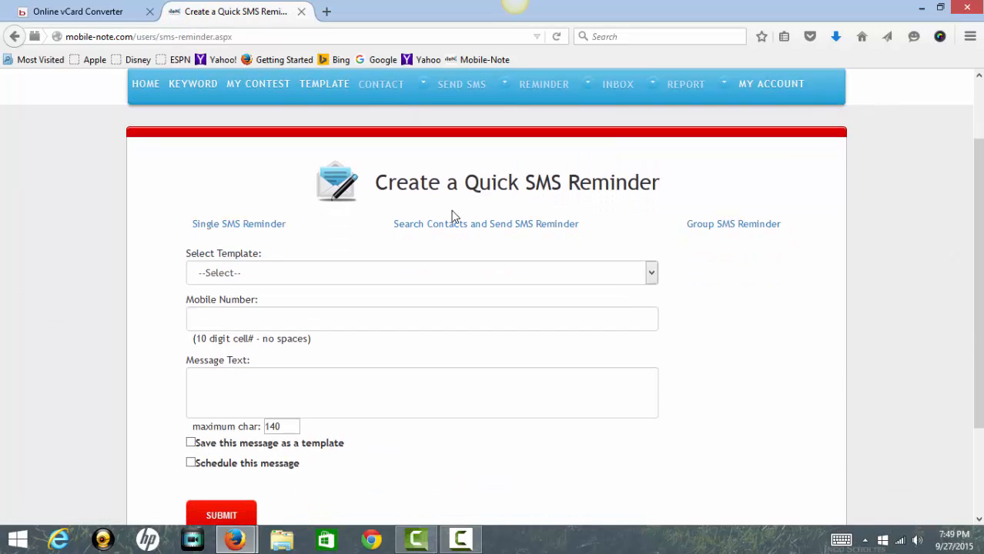
Load the Mobile-Note template, then switch to the Search Contacts and Send SMS Reminder form.
click(651, 274)
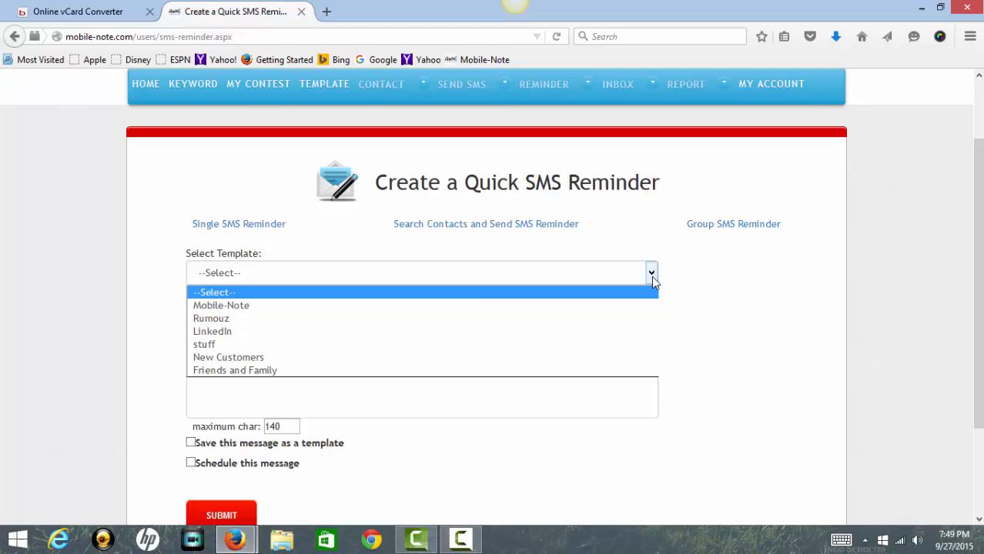
click(304, 311)
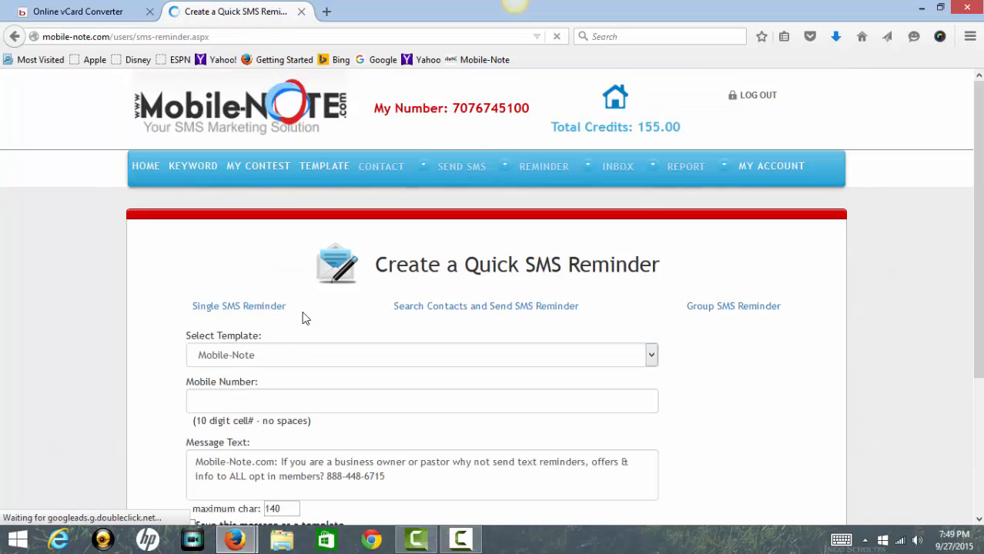
scroll(303, 322, down, 2)
click(255, 230)
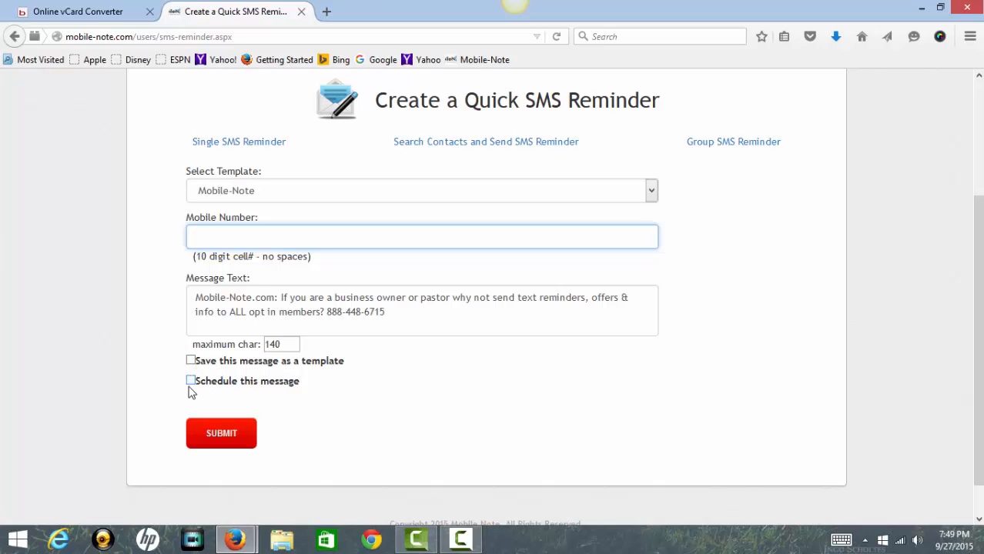
click(452, 147)
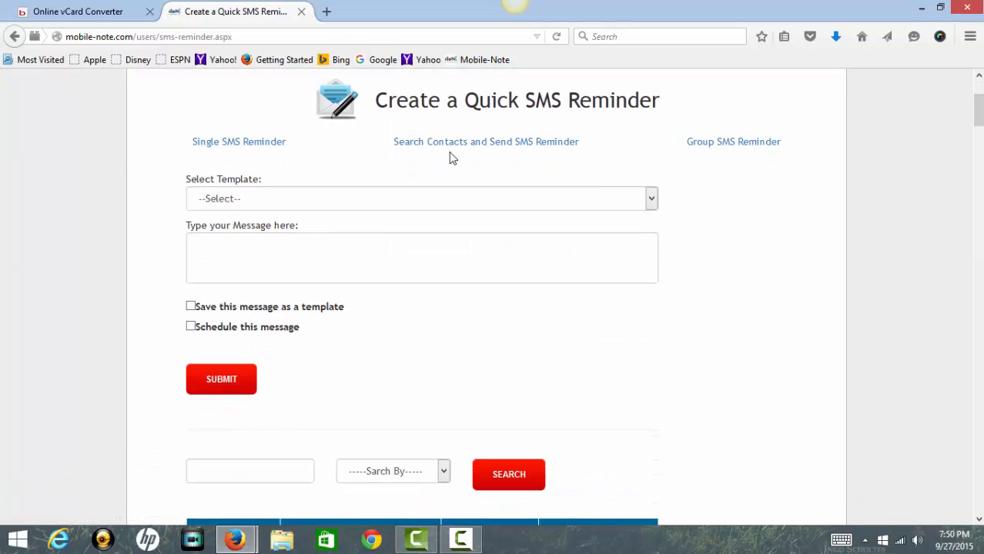
Set the contact search to search by First Name.
click(220, 460)
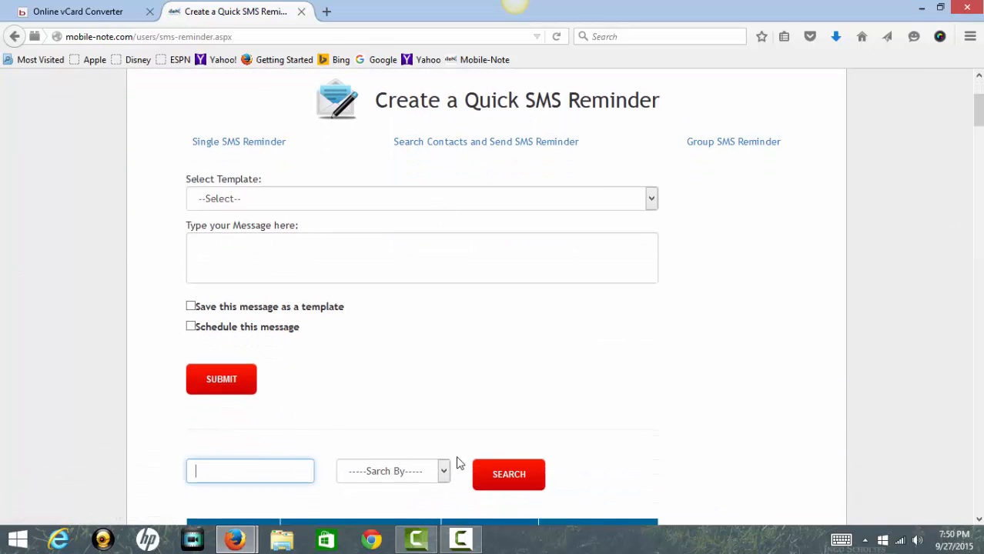
click(444, 470)
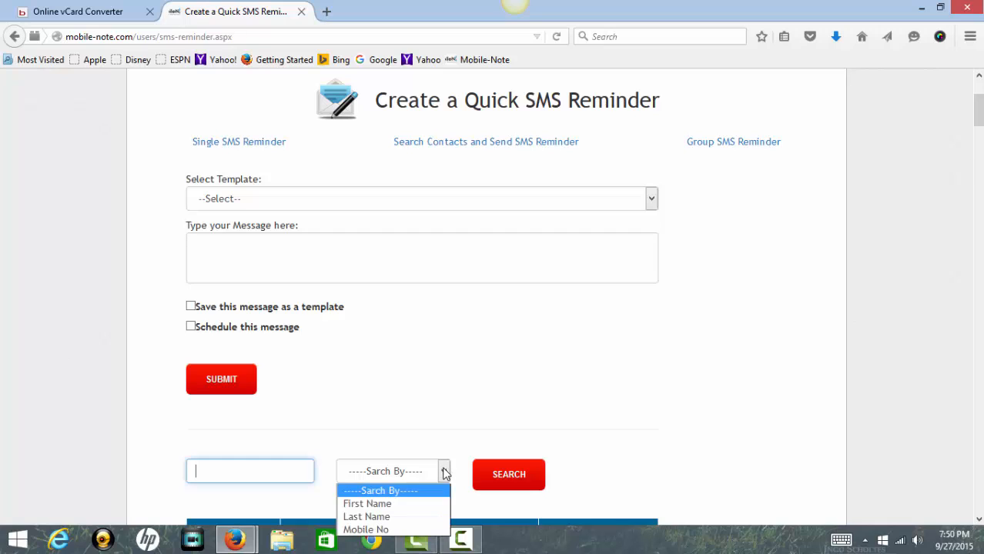
click(367, 504)
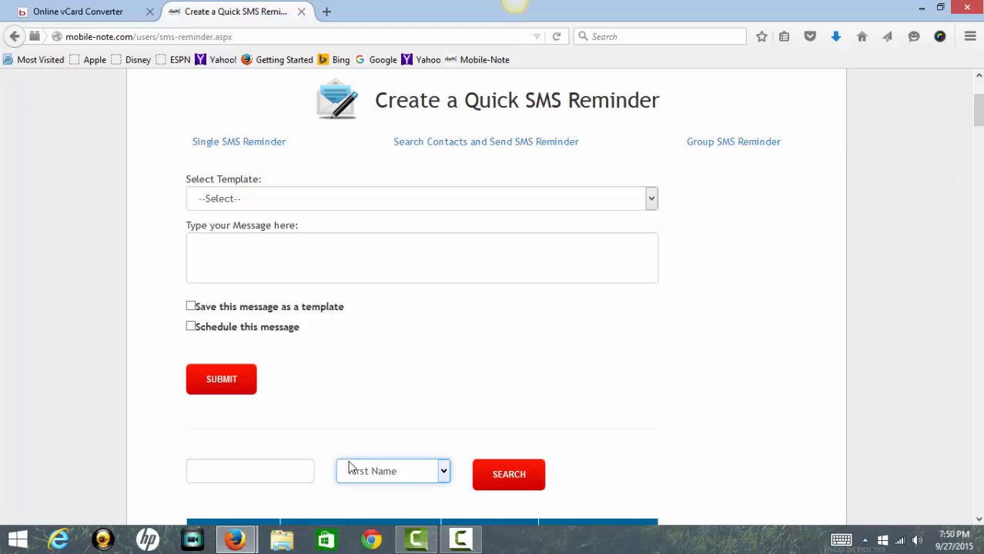
scroll(399, 435, up, 2)
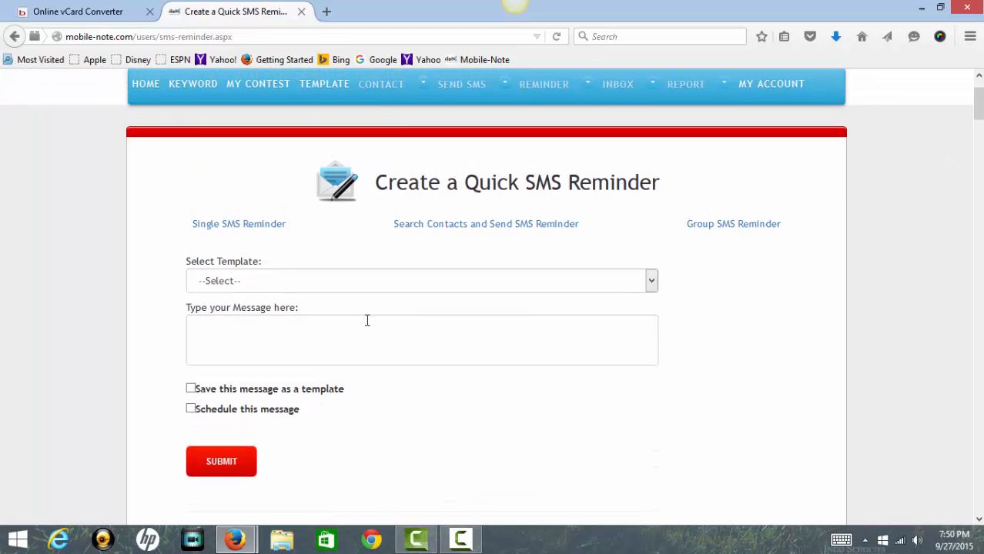
Load the Rumouz template, leaving Save as template unchecked after toggling it.
click(652, 282)
click(231, 326)
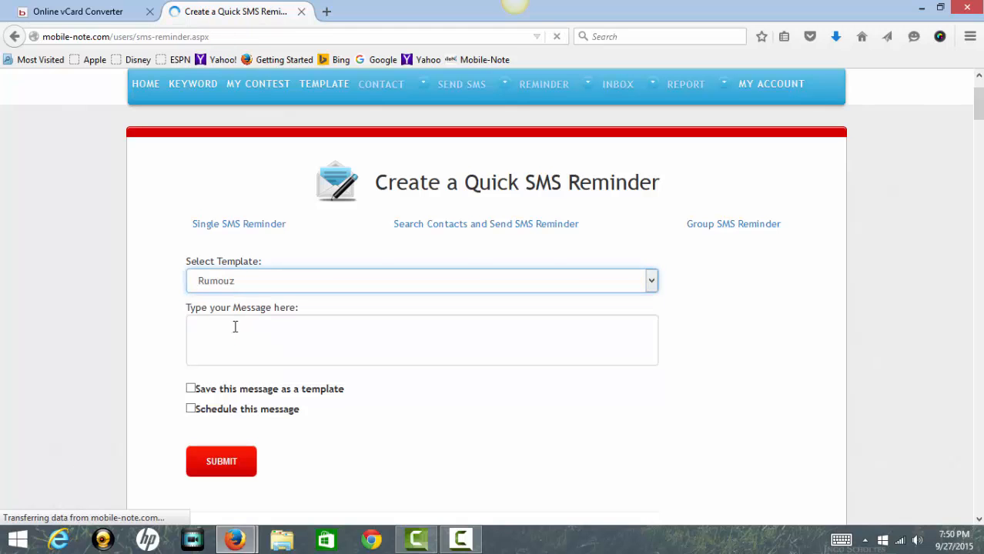
scroll(237, 326, down, 3)
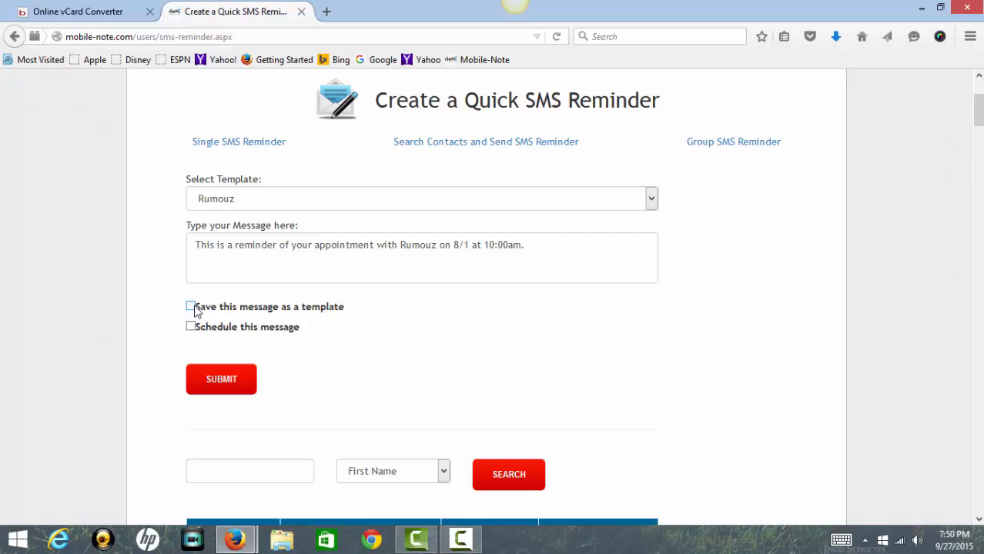
click(191, 307)
click(194, 306)
click(191, 307)
click(191, 307)
Leave scheduling off and switch to the Group SMS Reminder form.
click(192, 328)
click(191, 328)
scroll(858, 358, up, 4)
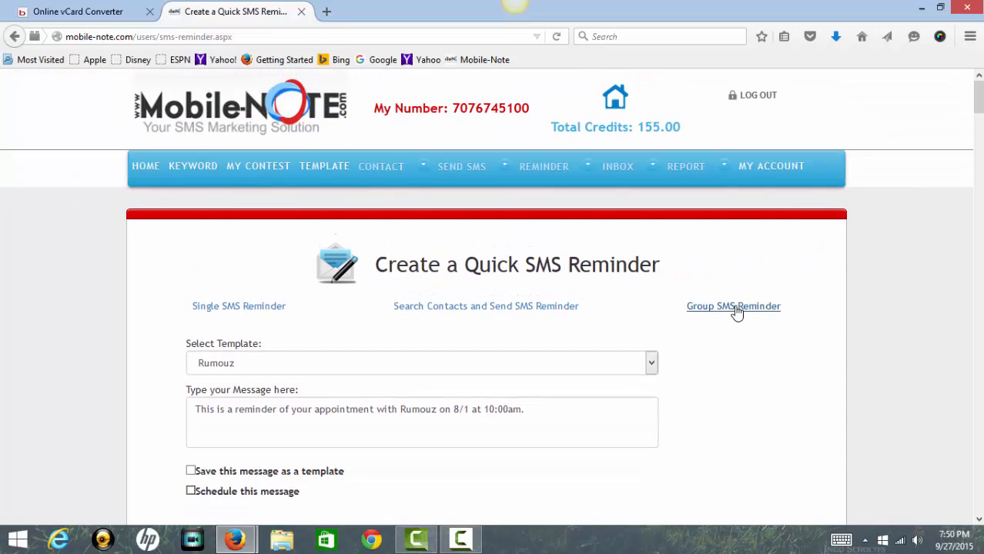
click(736, 309)
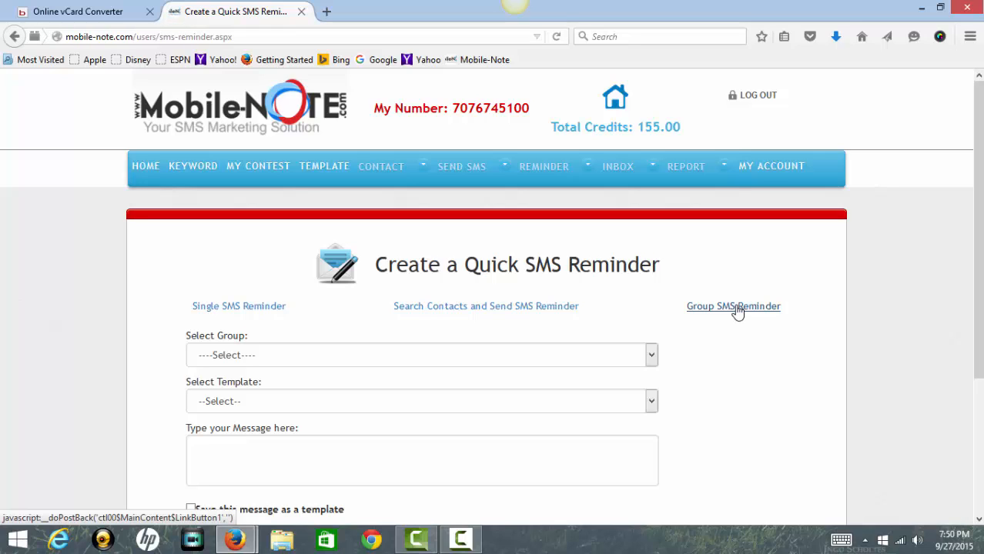
Choose the Mobile group and fill the reminder message from the LinkedIn template.
click(736, 309)
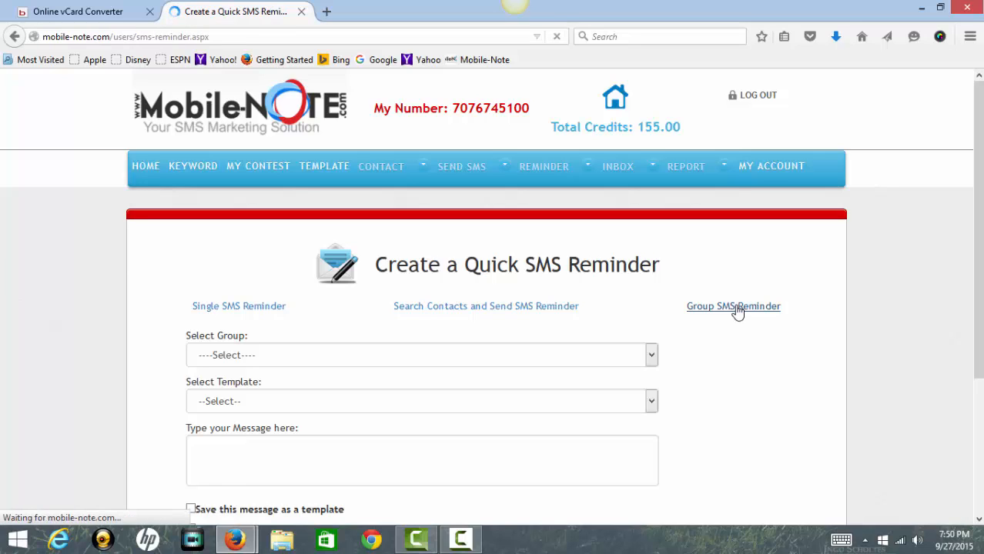
click(653, 356)
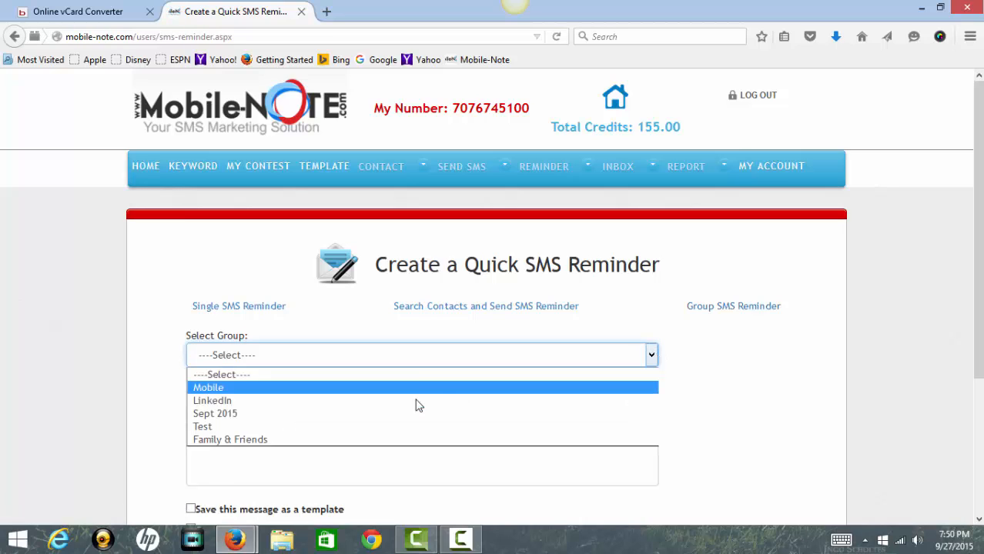
key(Down)
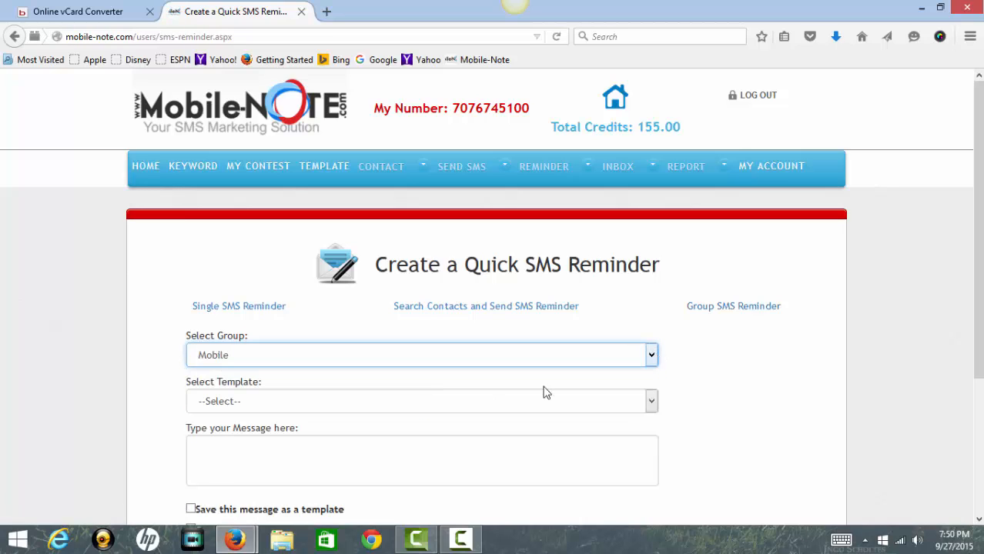
click(646, 403)
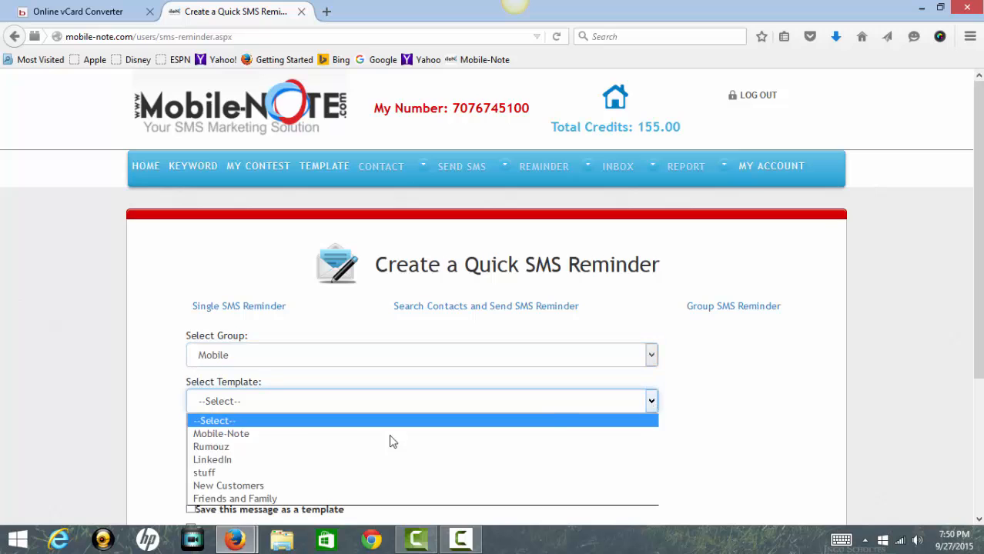
click(318, 462)
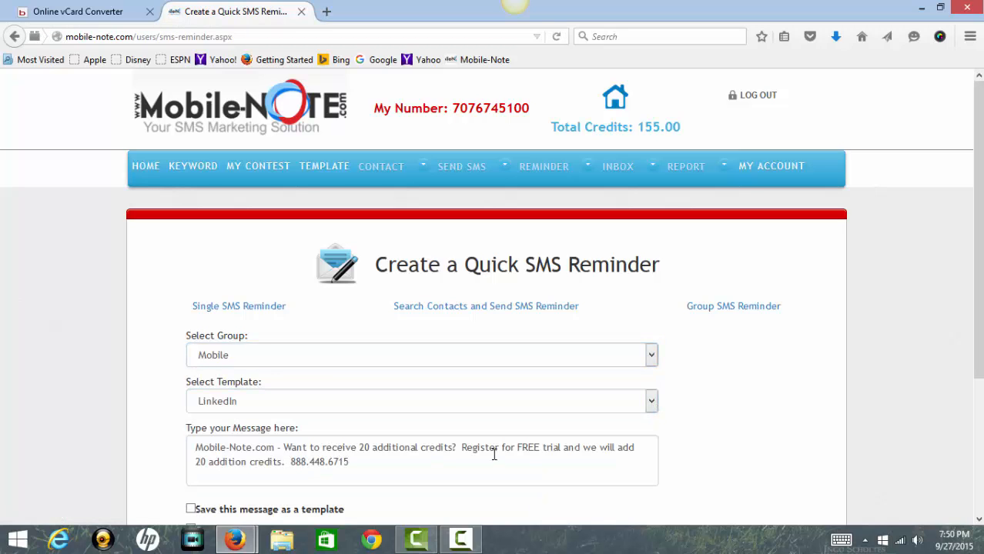
scroll(493, 454, down, 3)
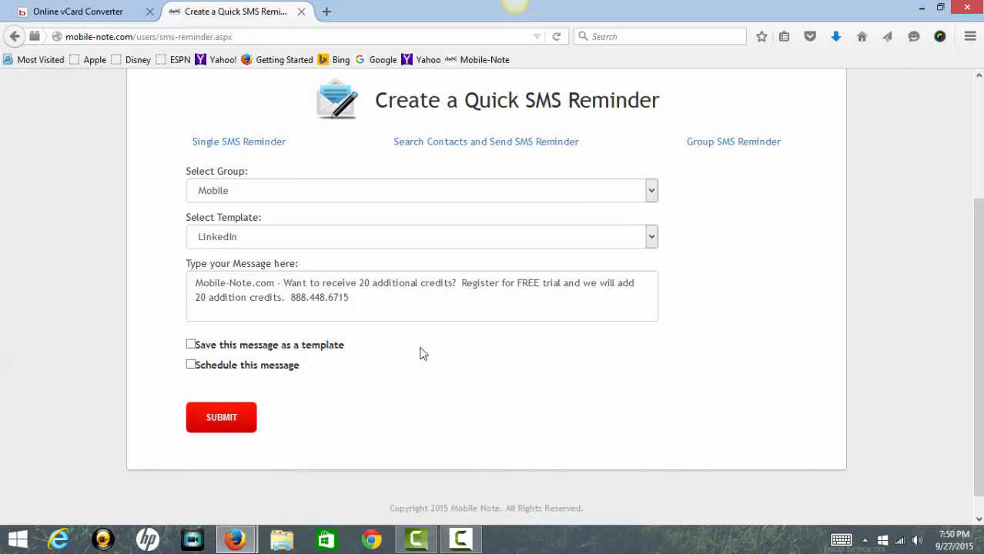
scroll(366, 383, up, 2)
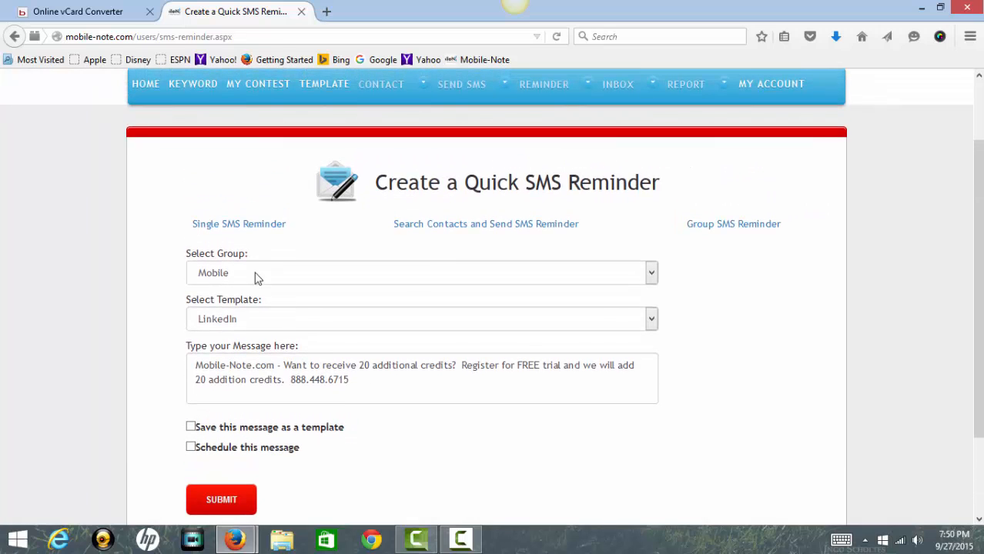
scroll(428, 319, up, 2)
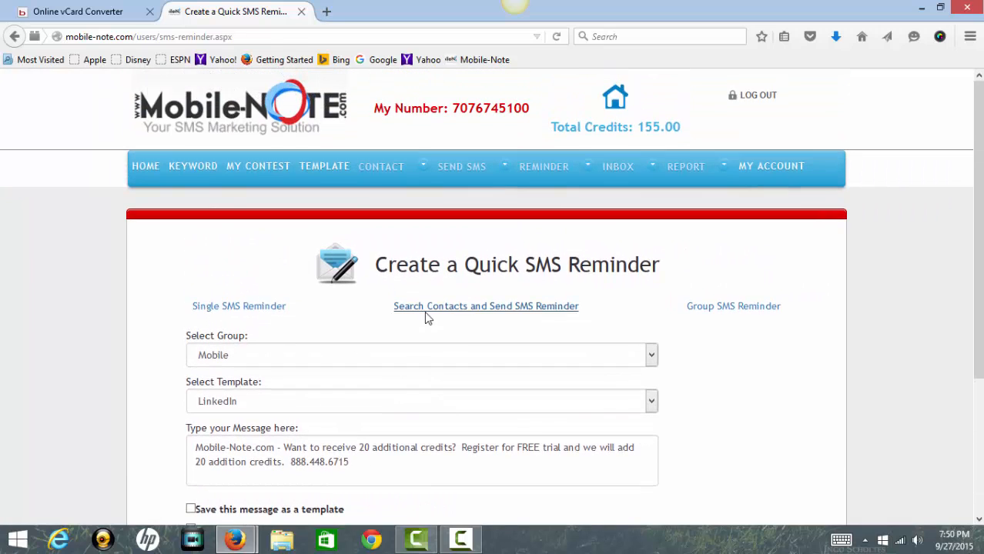
mouse_move(558, 169)
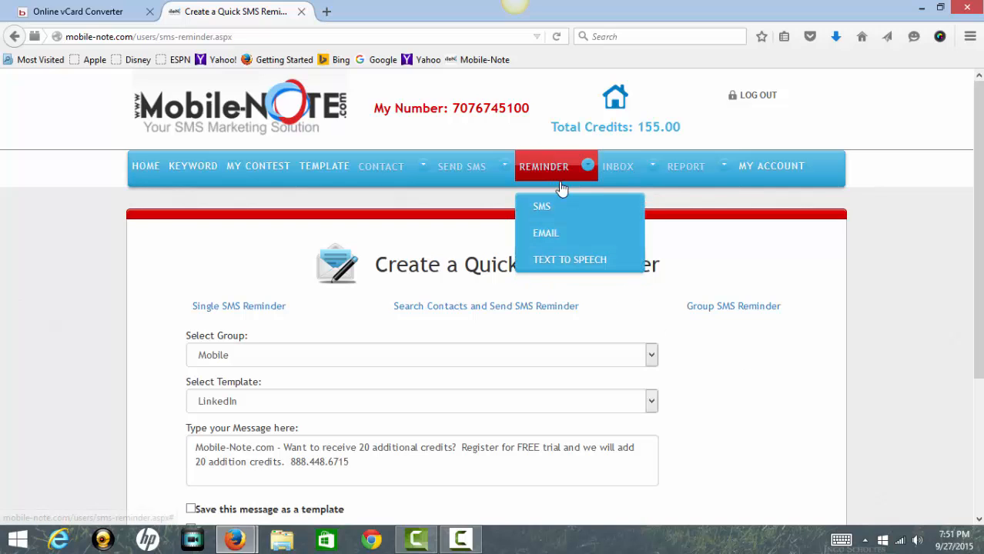
Open the quick email reminder page and click through its email, subject and message fields.
click(546, 234)
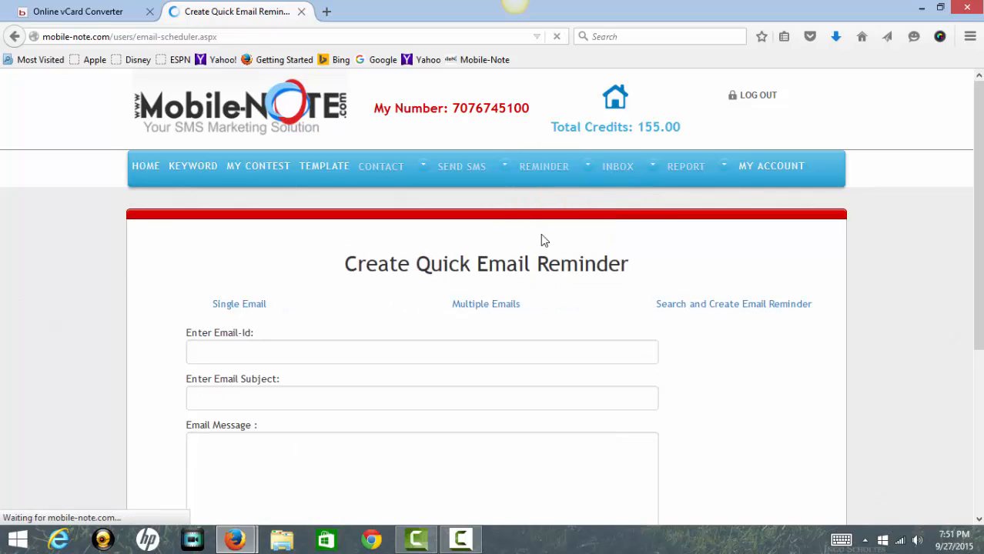
click(283, 347)
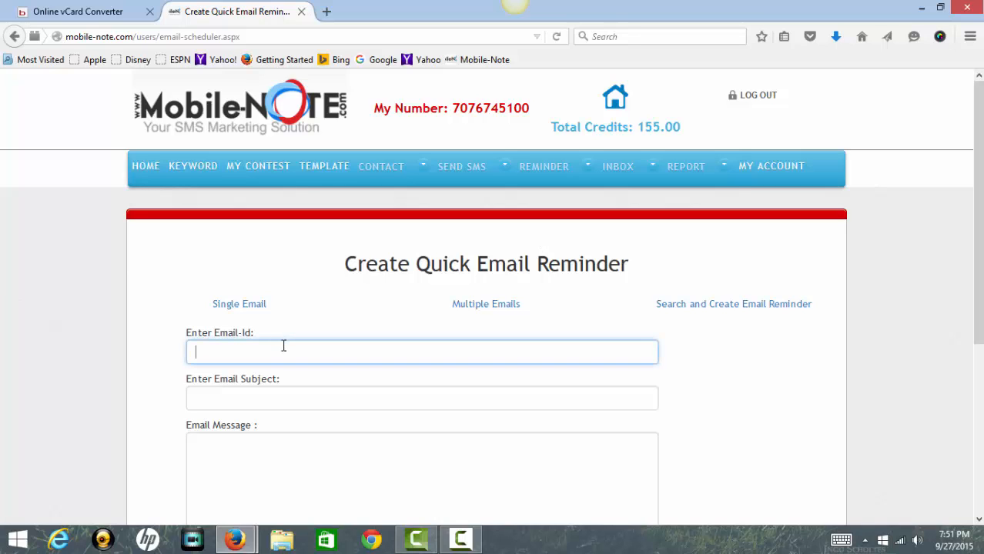
click(247, 305)
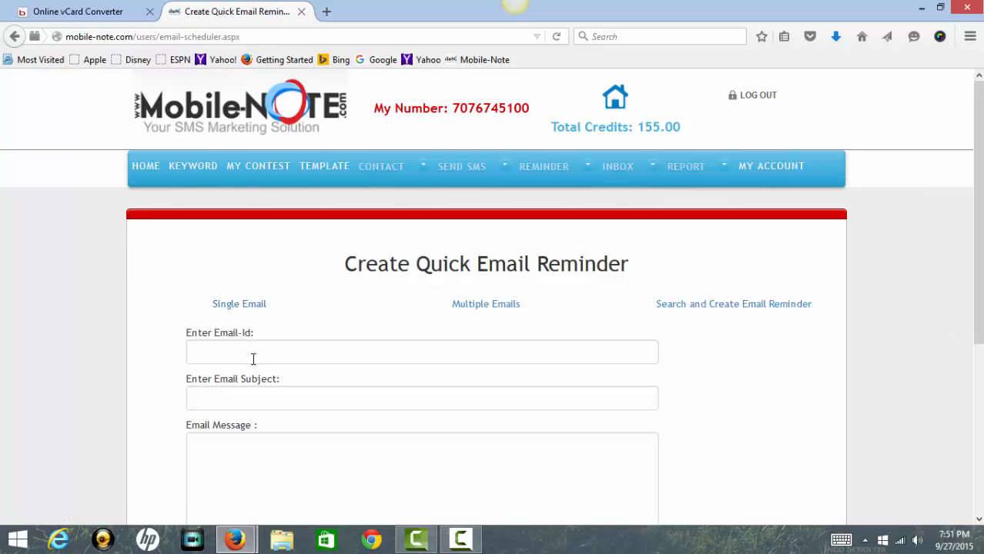
click(254, 355)
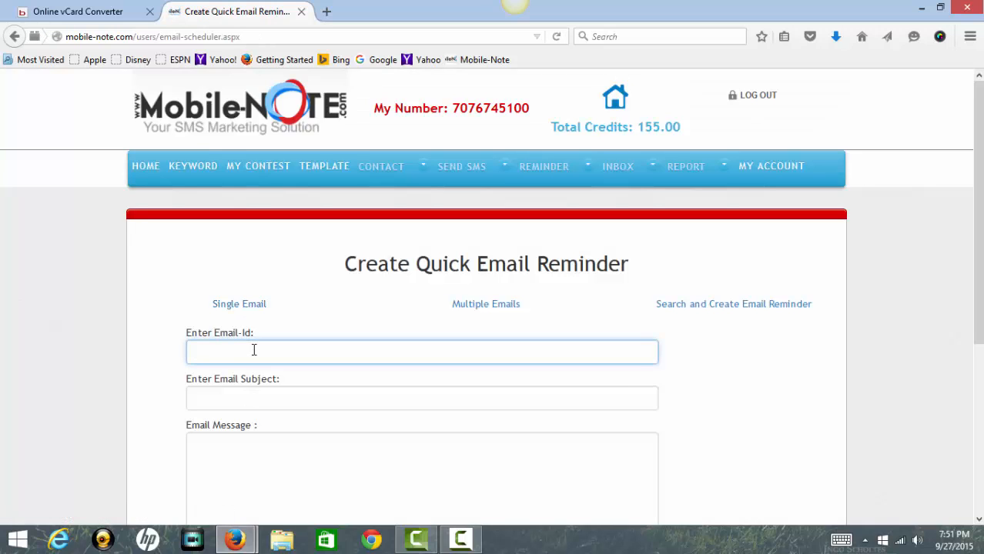
click(250, 398)
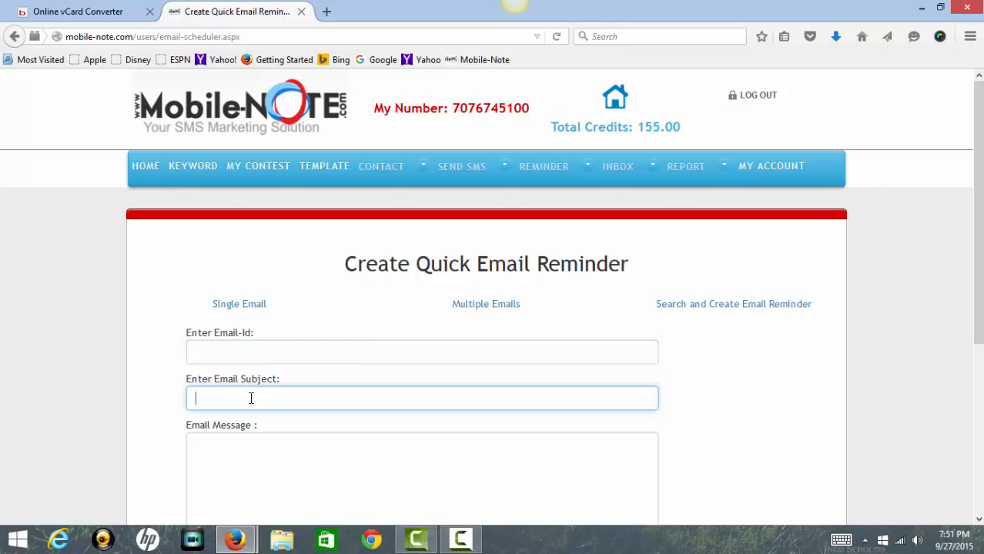
click(218, 459)
Switch to the Multiple Emails form and check its group, subject and message fields.
click(477, 309)
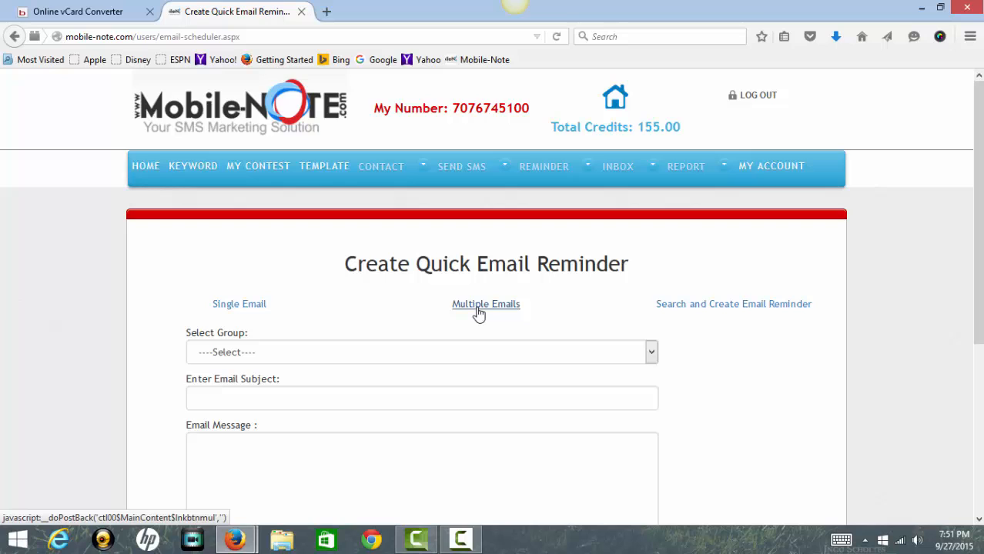
click(652, 356)
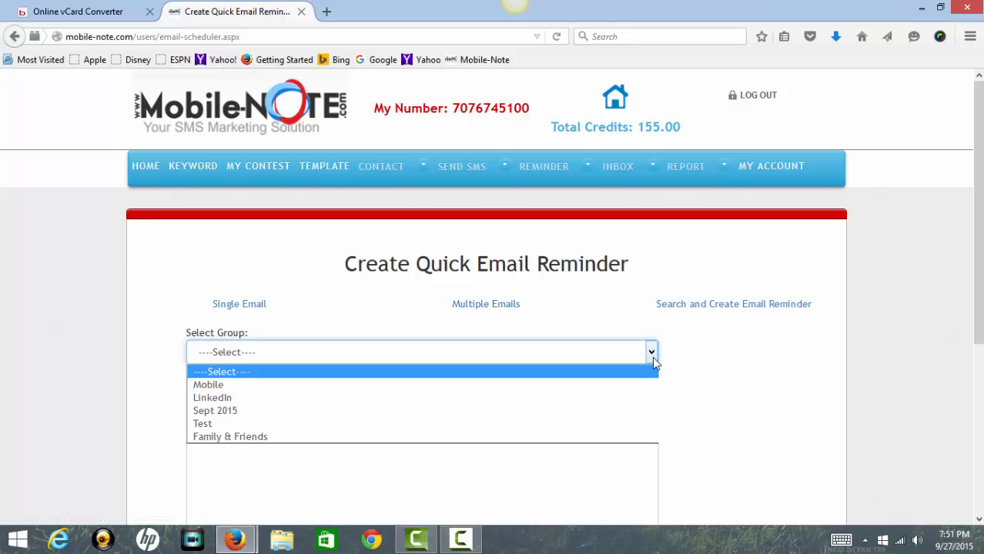
click(652, 357)
click(378, 394)
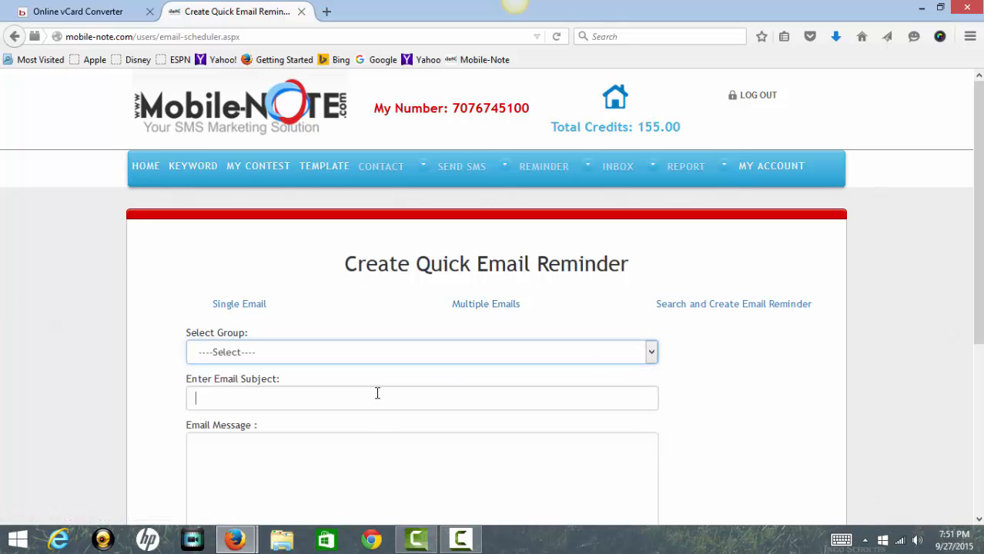
click(342, 444)
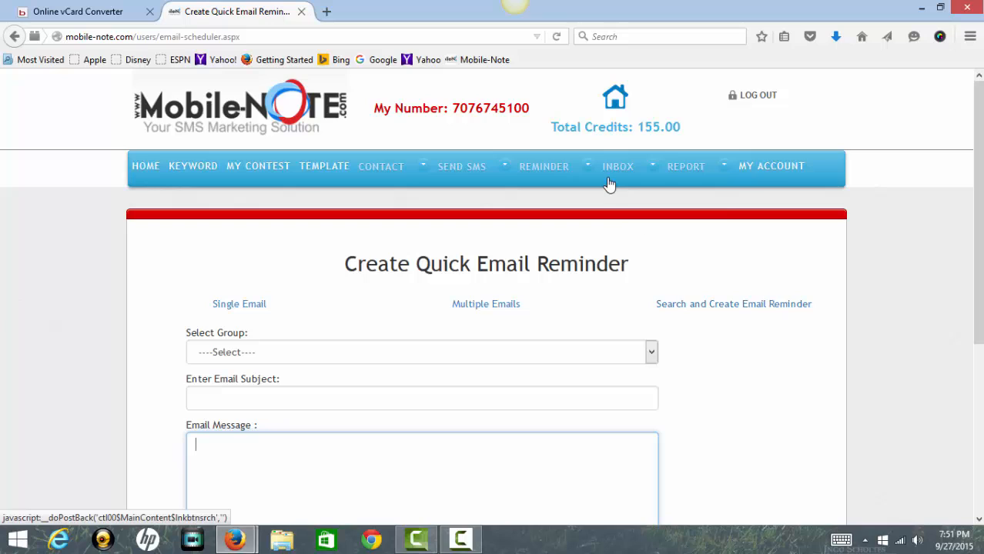
mouse_move(608, 176)
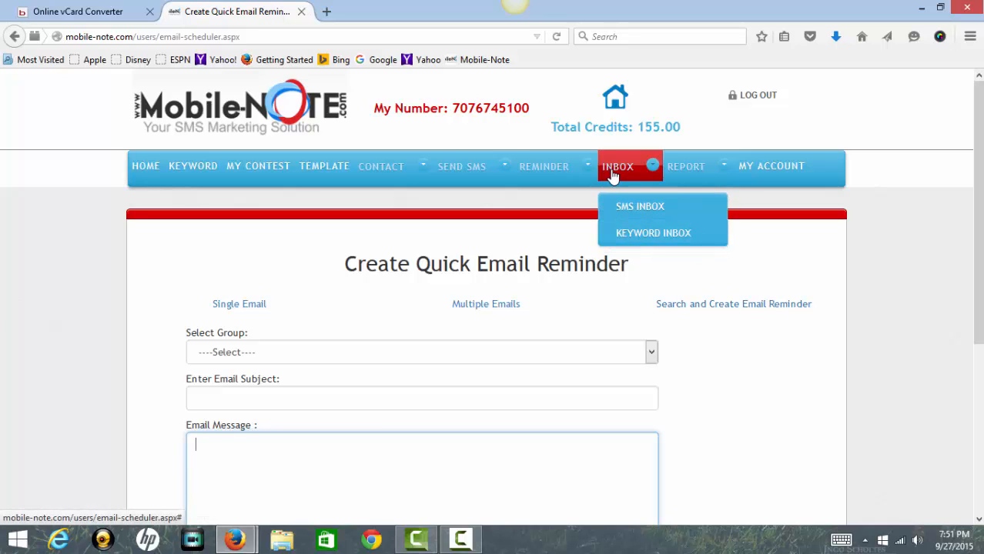
Open the text-to-speech message page and click its Mobile Number field.
mouse_move(549, 168)
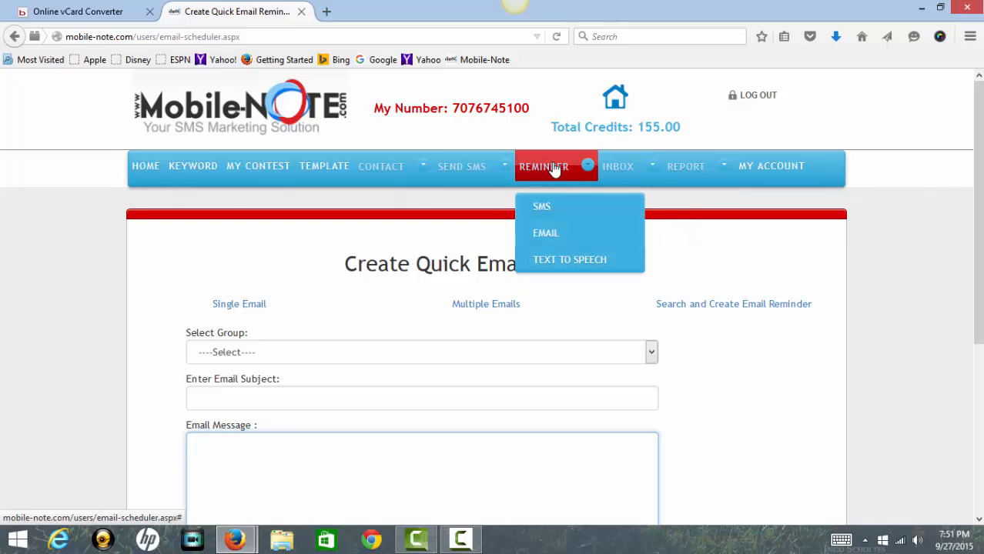
click(564, 260)
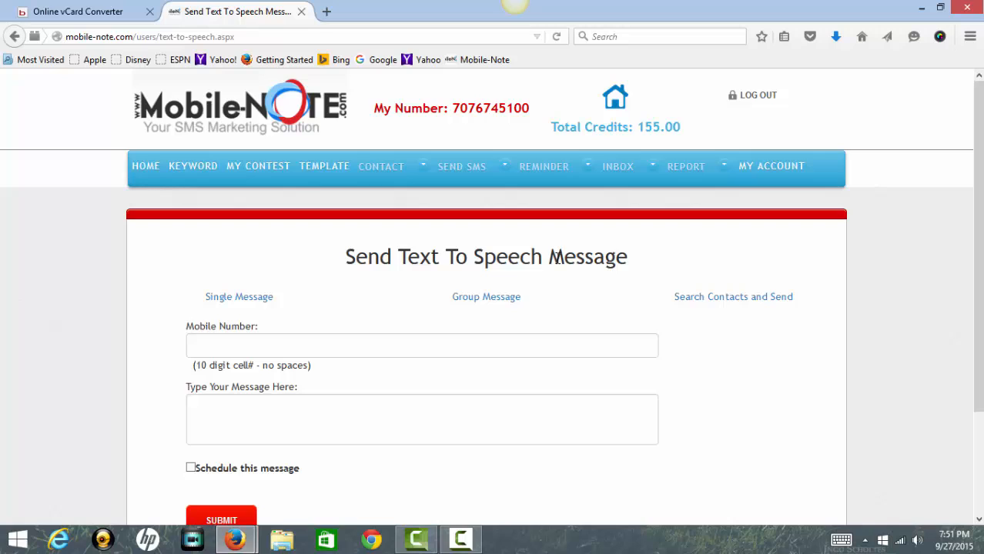
click(328, 347)
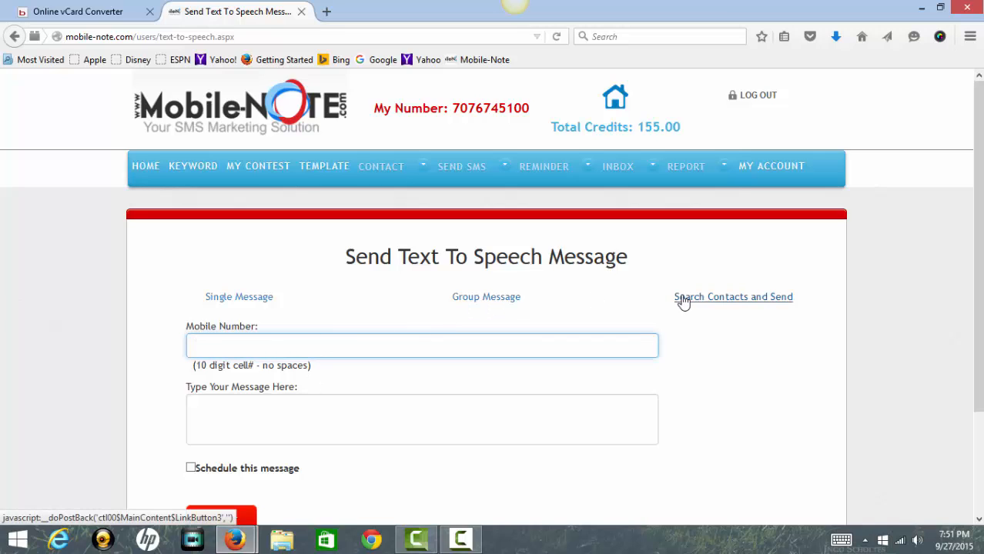
Switch to the Search Contacts and Send form and look over its Search By options.
click(742, 304)
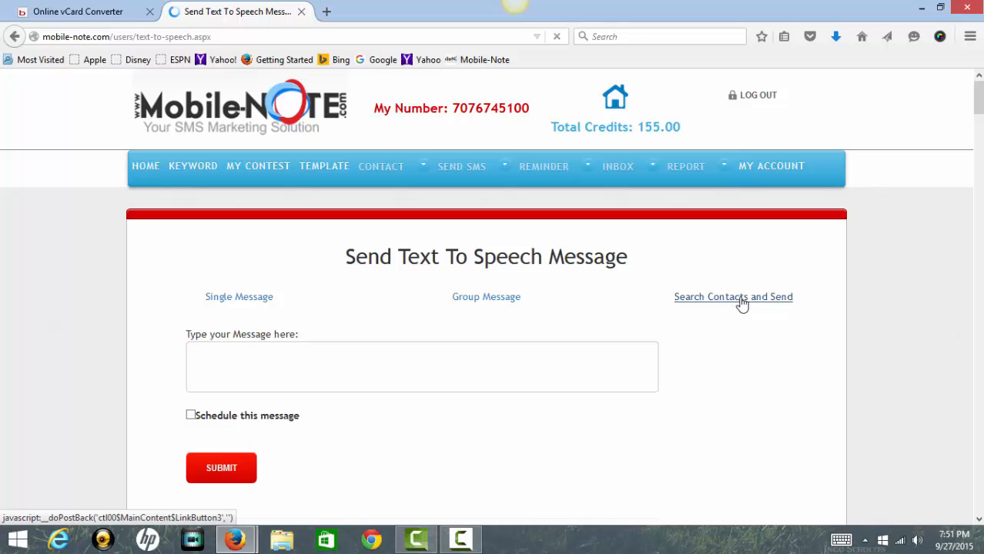
click(316, 361)
scroll(315, 362, down, 2)
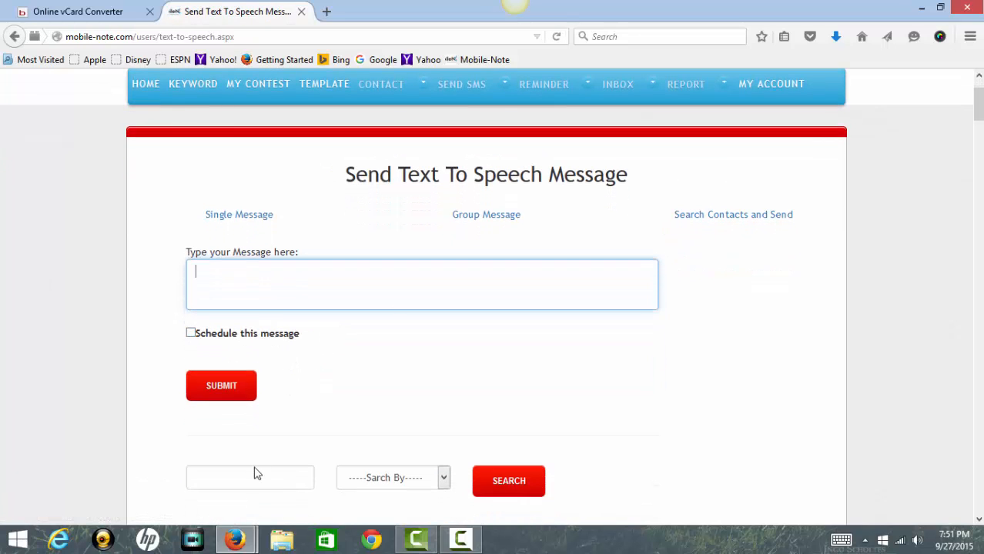
click(444, 479)
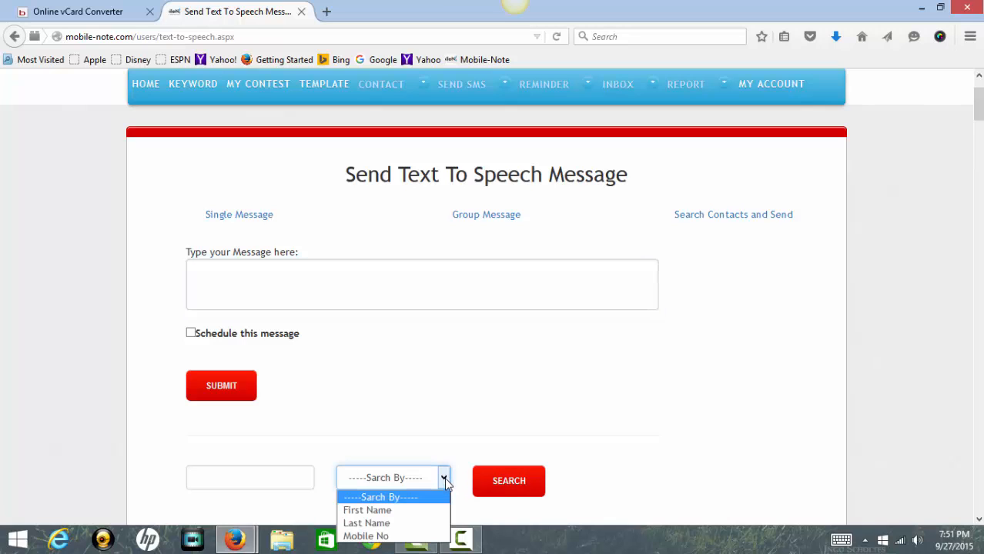
click(457, 428)
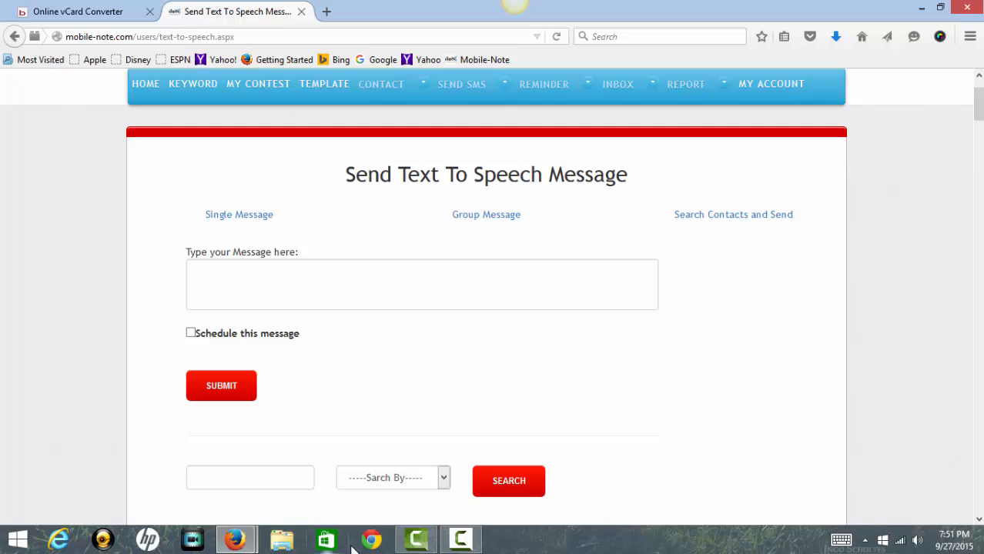
scroll(660, 308, up, 2)
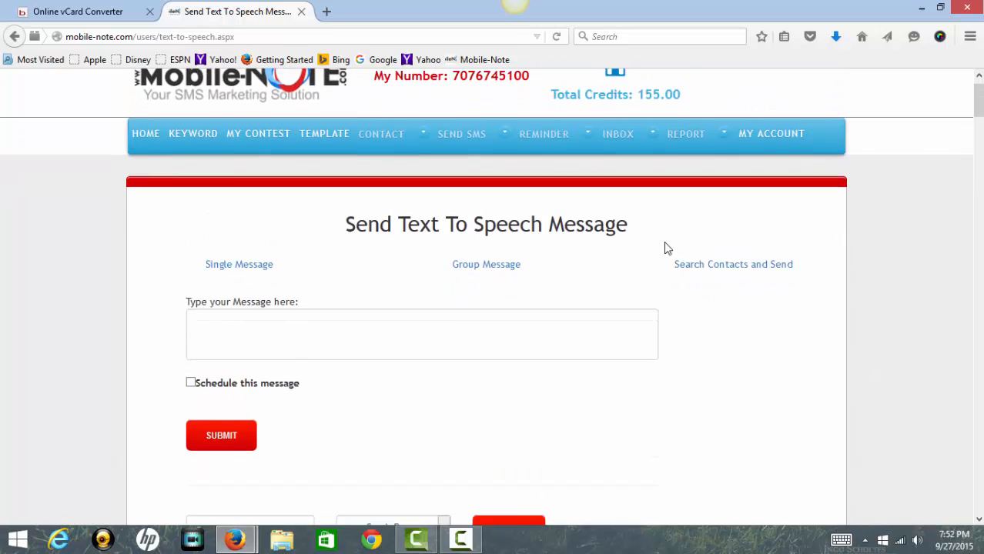
scroll(667, 248, down, 3)
scroll(658, 246, up, 4)
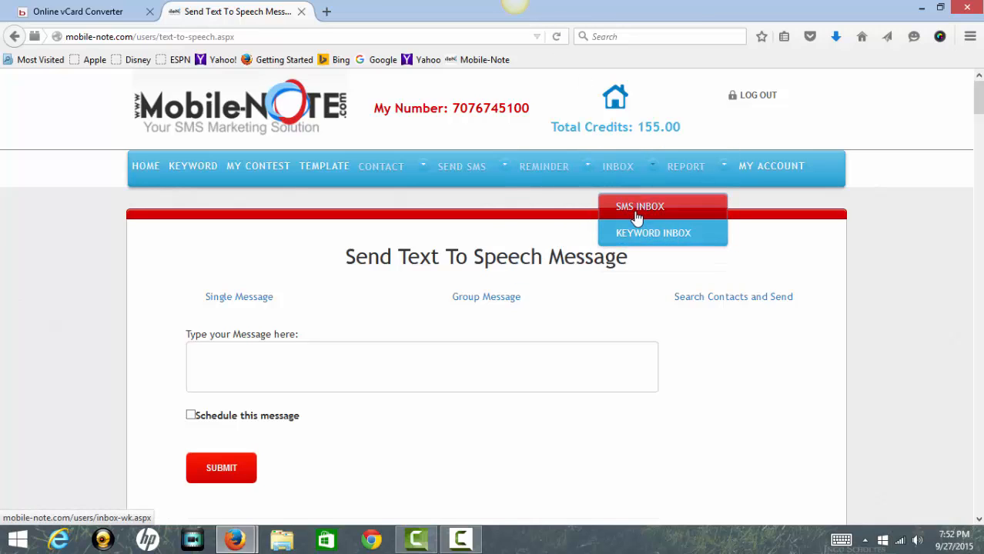
Open the SMS inbox and search from 23 September 2015, listing 26 messages.
click(636, 217)
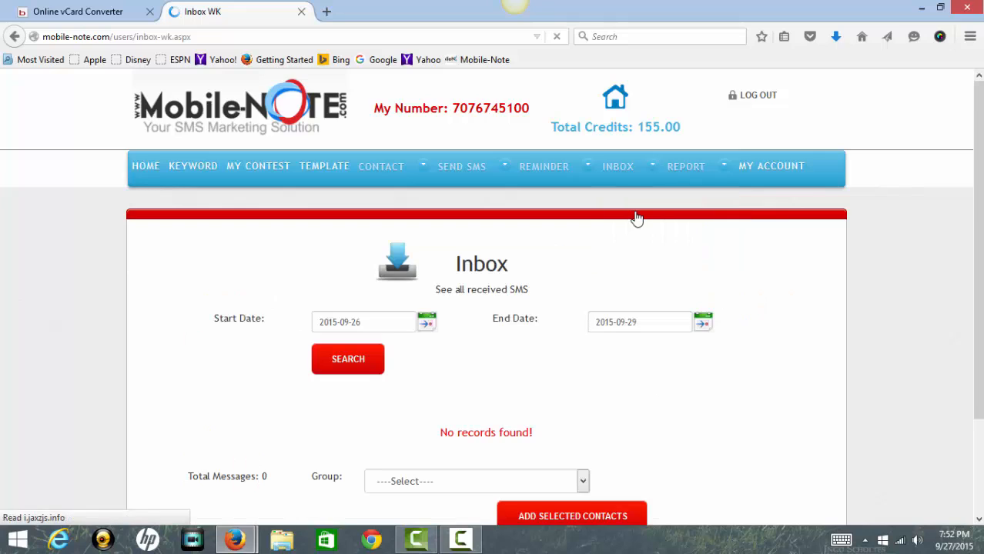
click(426, 323)
click(376, 408)
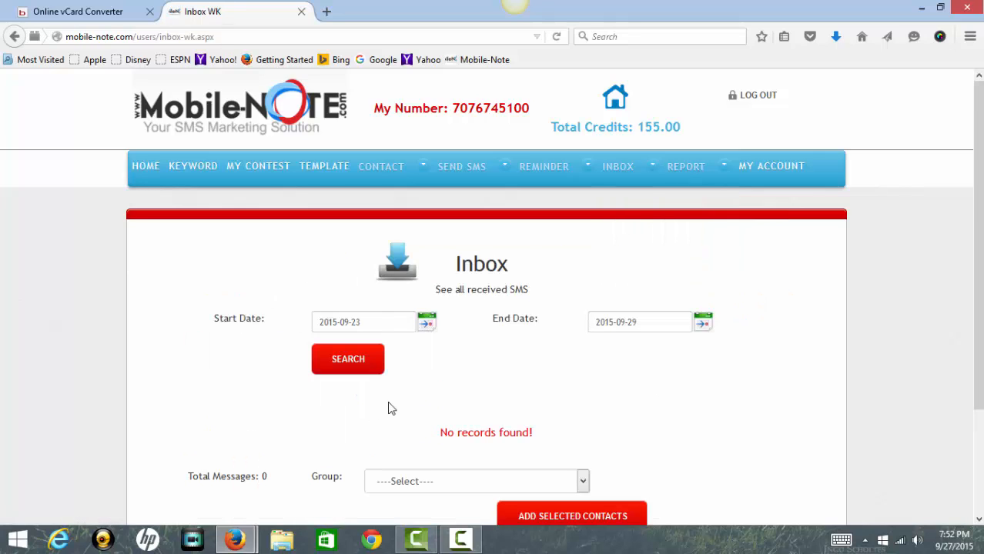
click(347, 365)
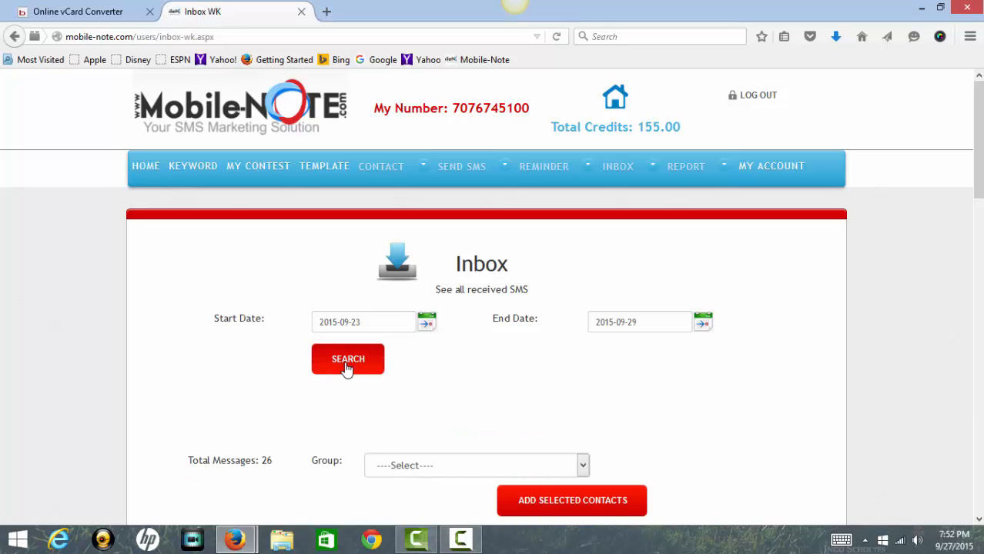
scroll(349, 363, down, 2)
scroll(348, 361, up, 2)
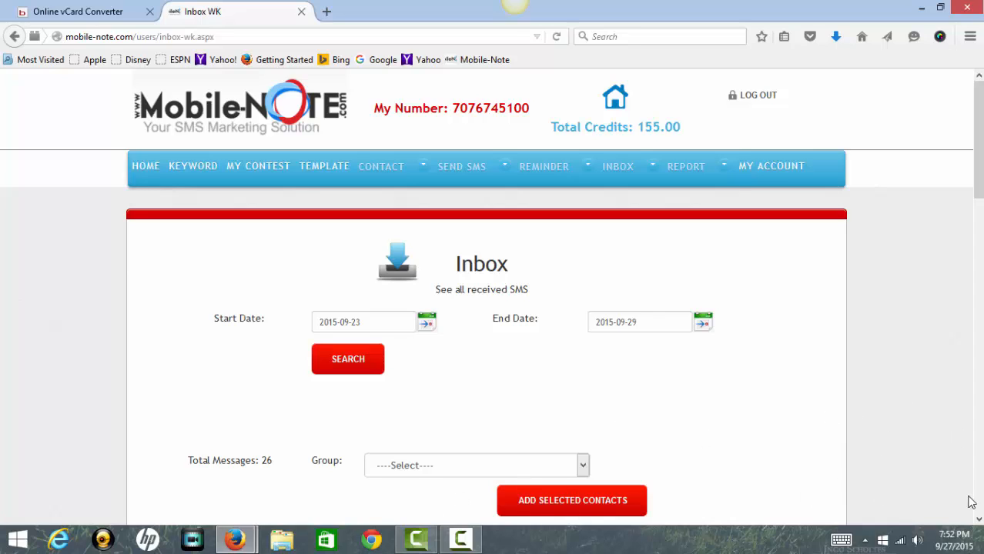
scroll(977, 516, down, 2)
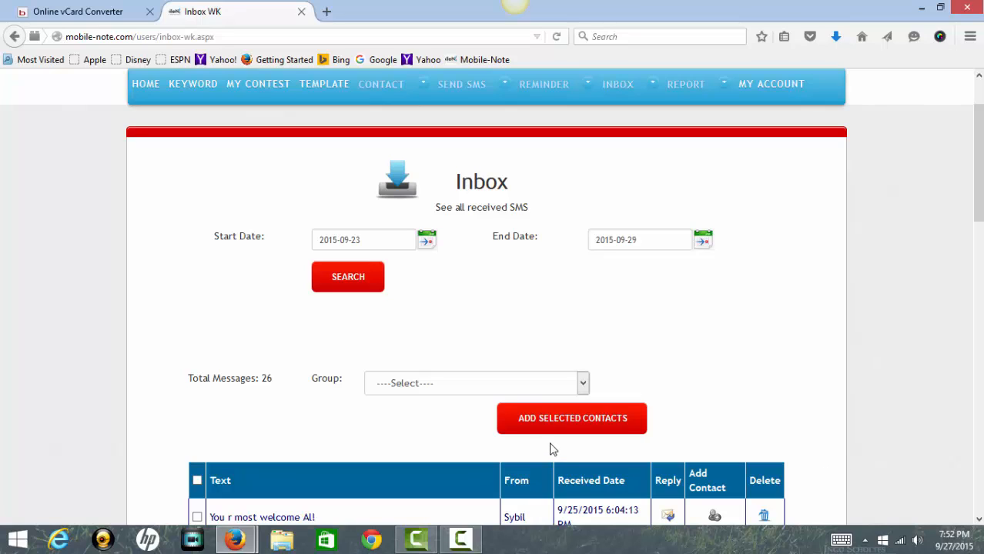
Open the Group dropdown and close it, leaving the contact group unchanged.
click(583, 383)
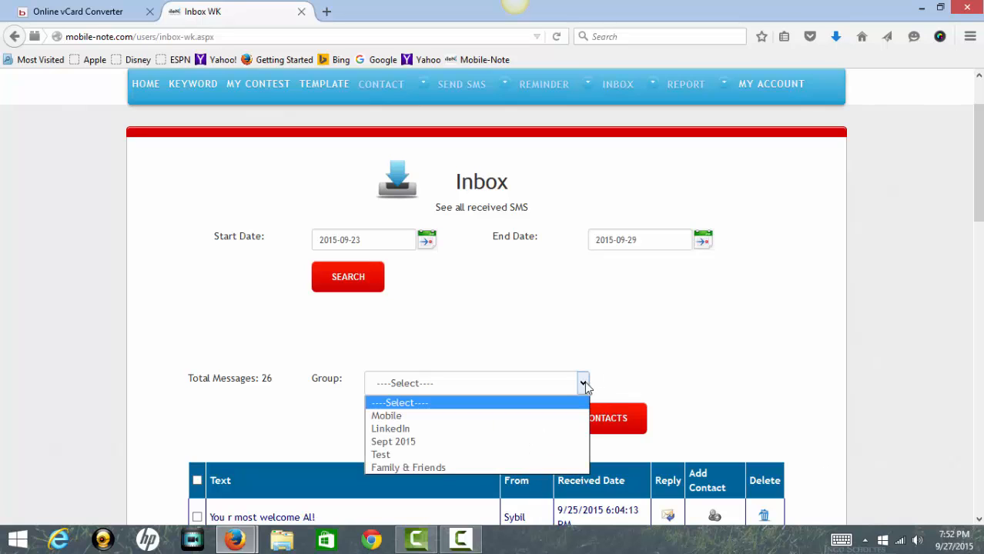
click(584, 383)
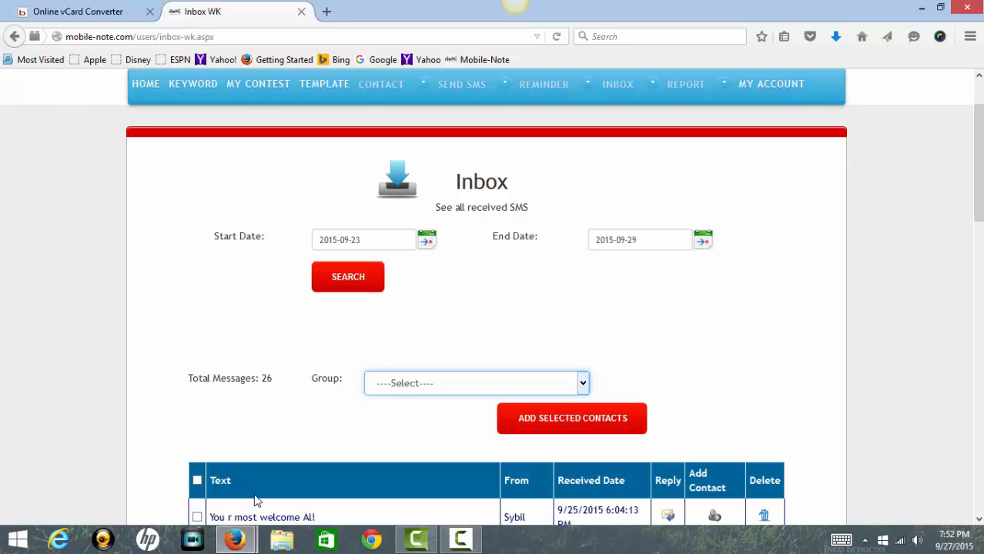
click(588, 383)
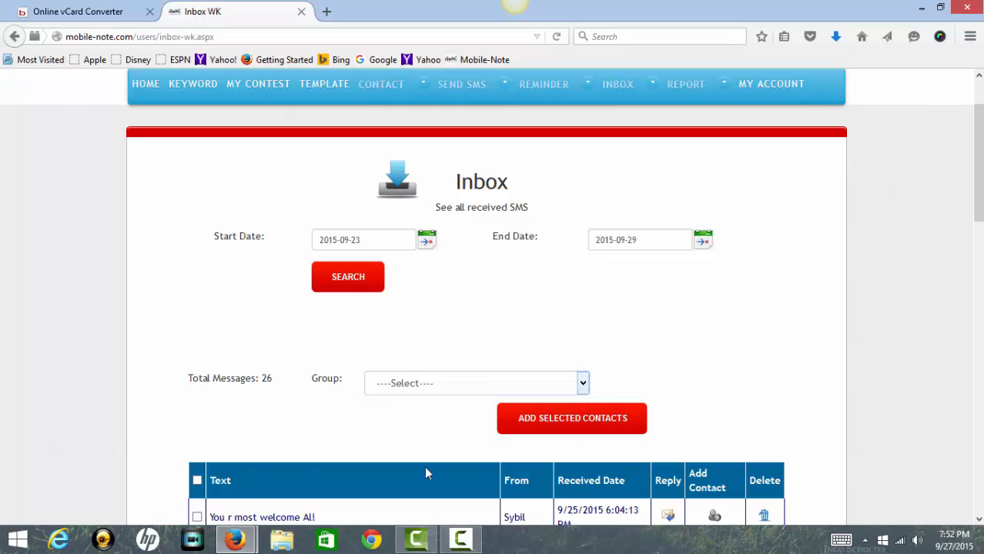
scroll(685, 312, up, 2)
In the Keyword Inbox, filter by keyword Carwash with start date September 23.
mouse_move(630, 176)
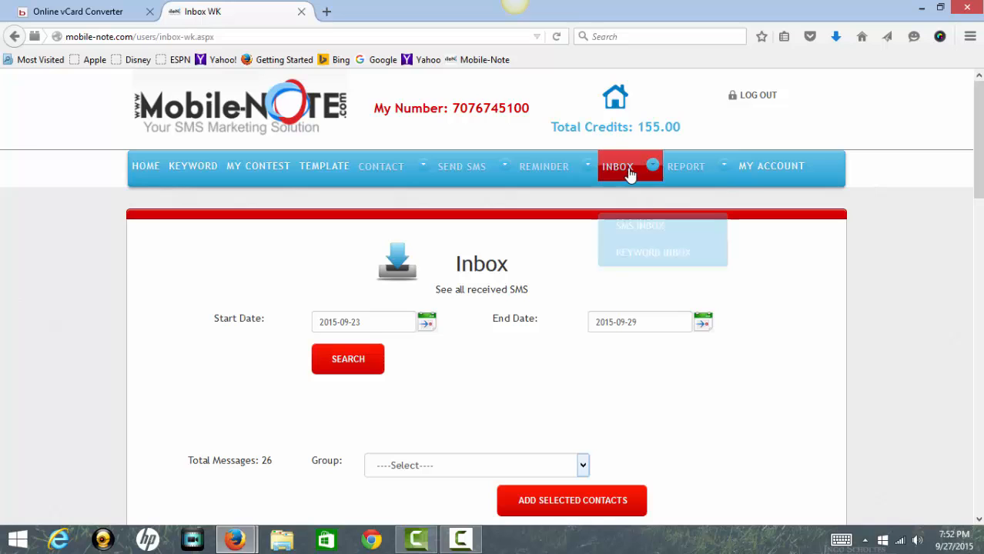
click(619, 241)
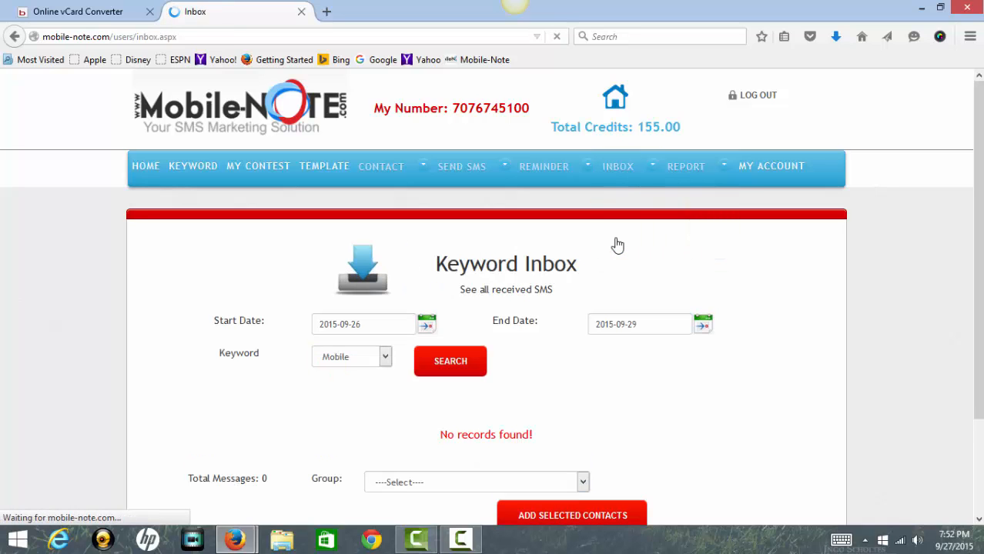
scroll(608, 246, down, 2)
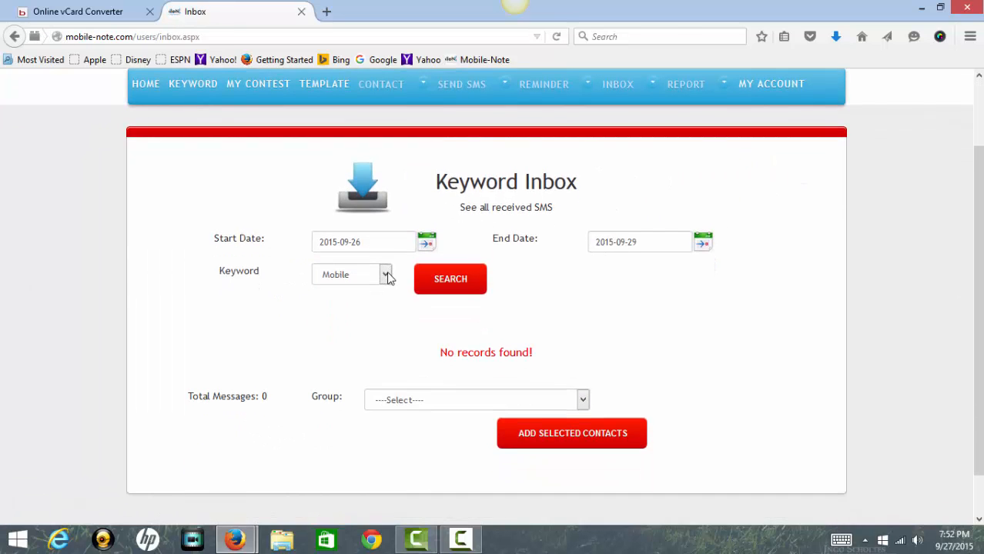
click(385, 275)
click(356, 302)
click(424, 251)
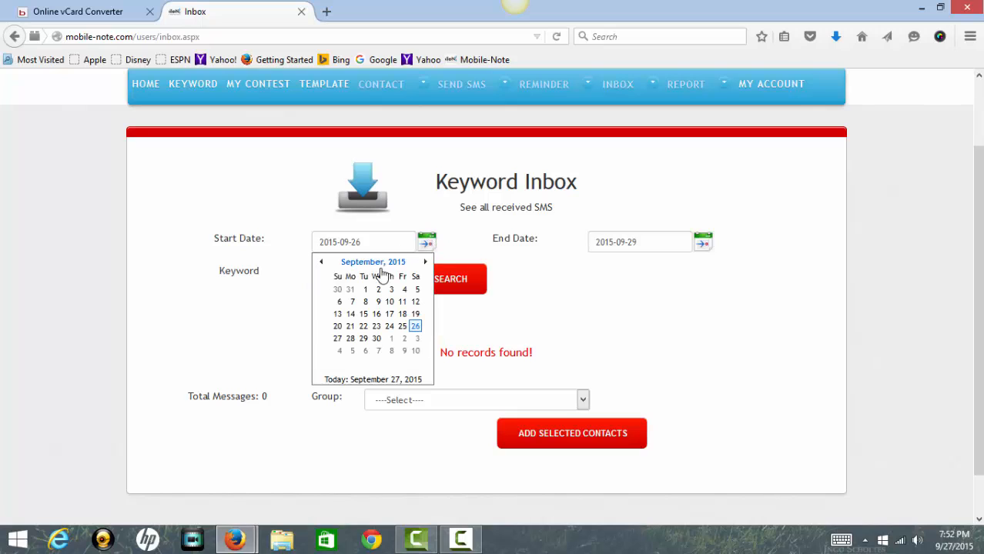
click(376, 327)
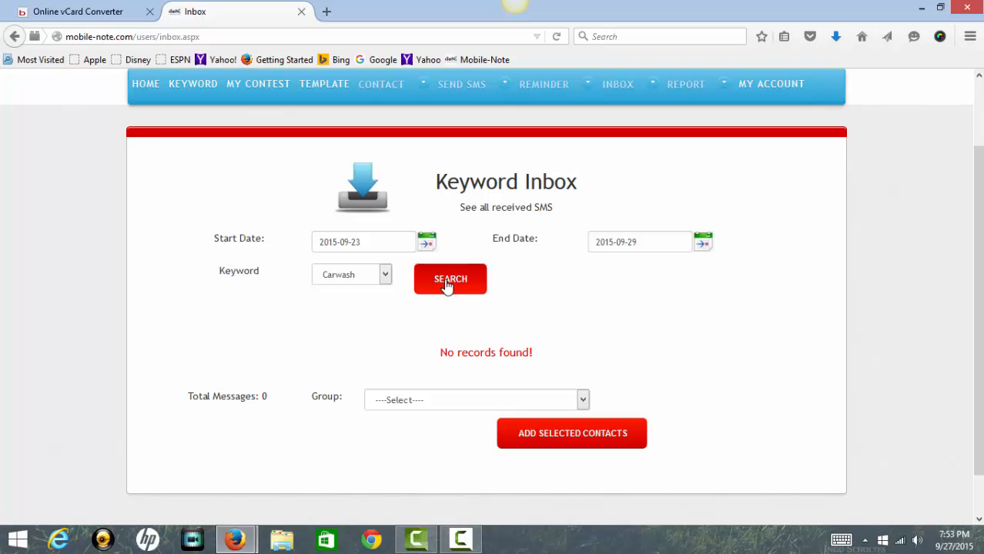
Search from 2015-09-01 with keyword Mobile, then choose the Mobile contact group.
click(426, 243)
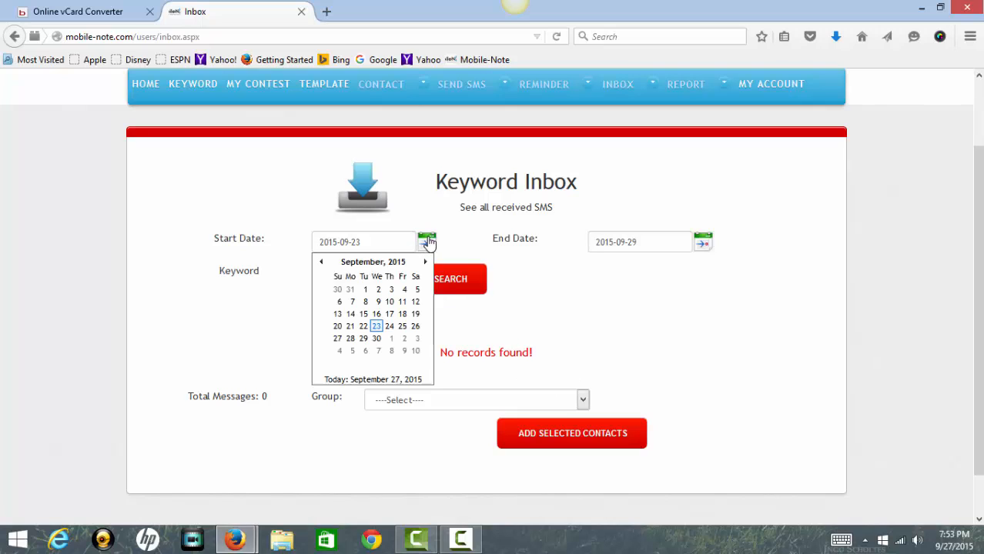
click(366, 291)
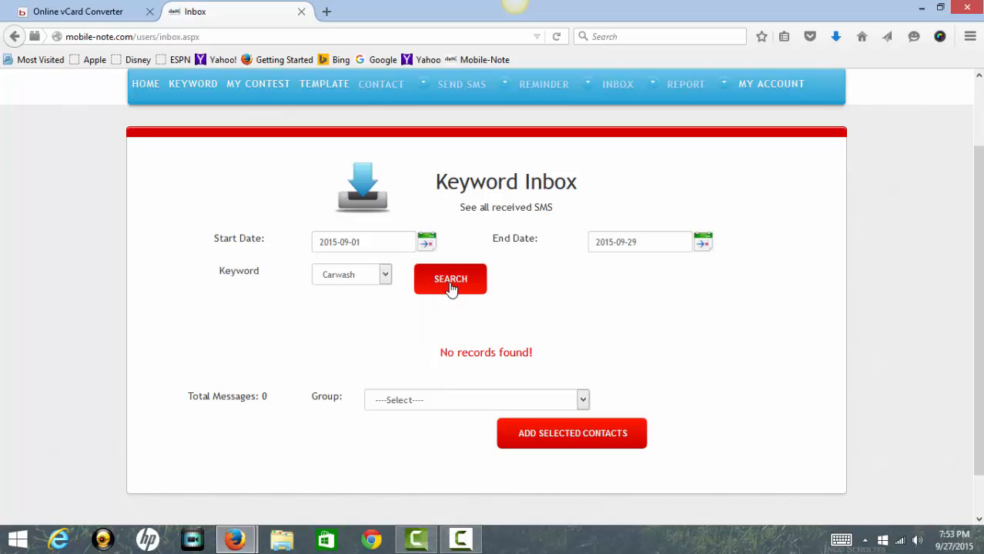
click(388, 280)
click(336, 290)
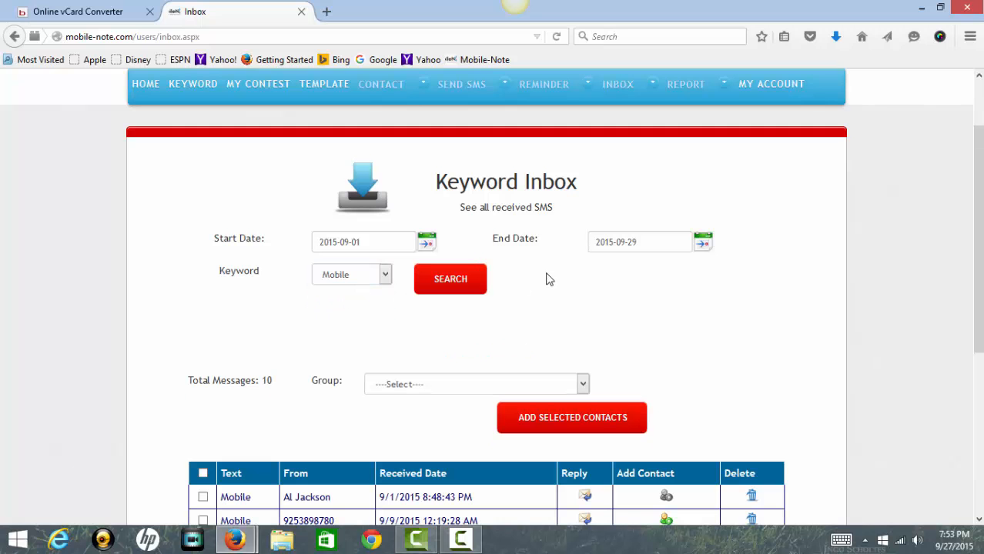
scroll(518, 262, up, 2)
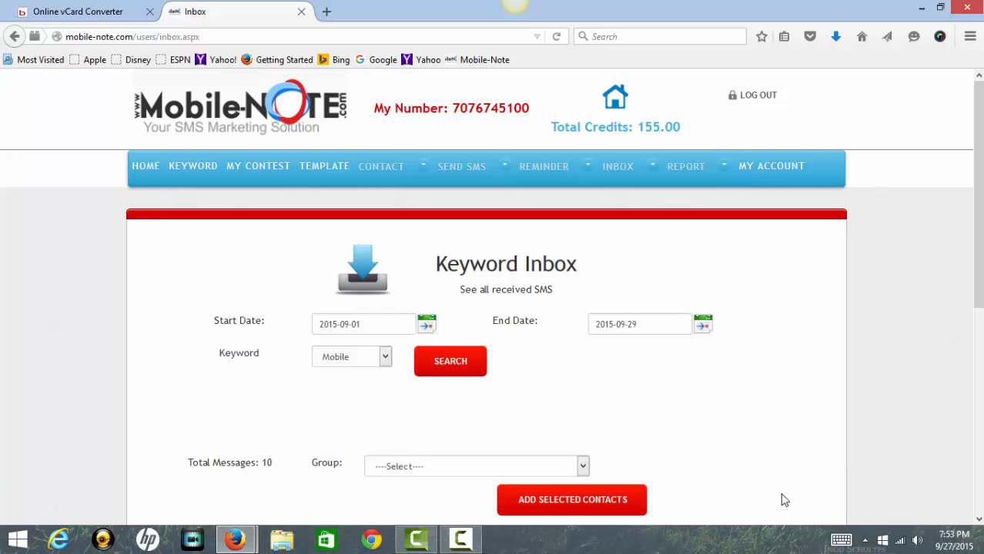
click(583, 466)
click(498, 494)
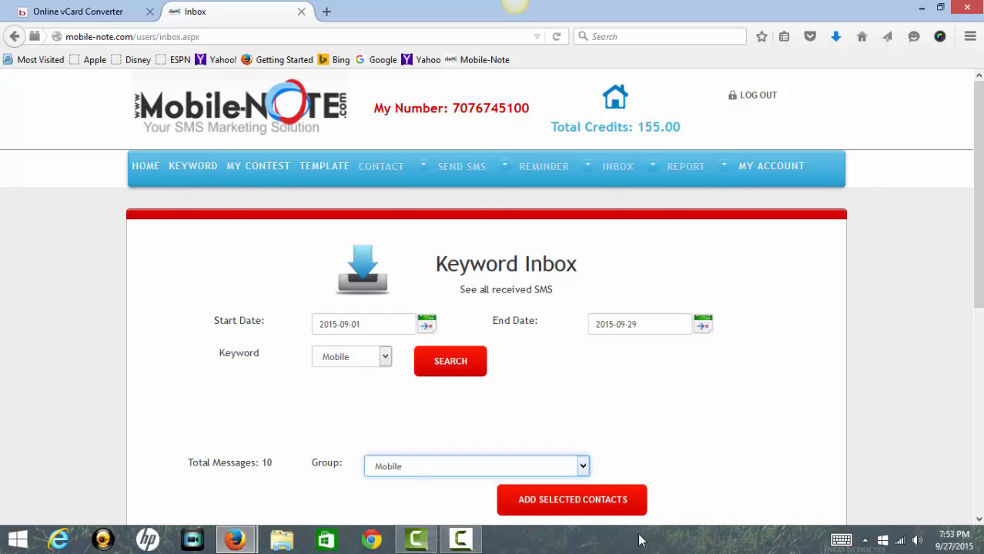
Review the SMS Report with status left on sent, then bring up the empty Email Report.
mouse_move(677, 171)
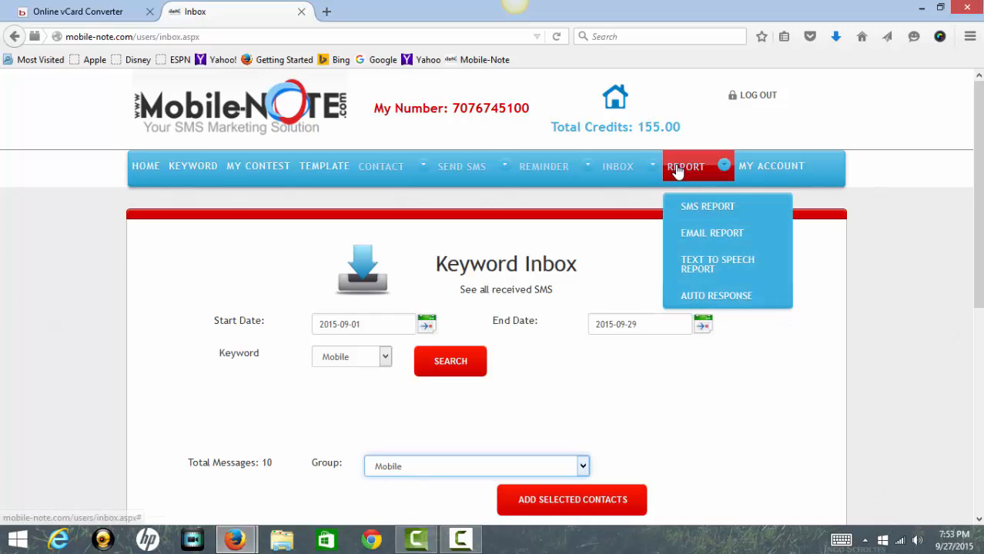
mouse_move(626, 171)
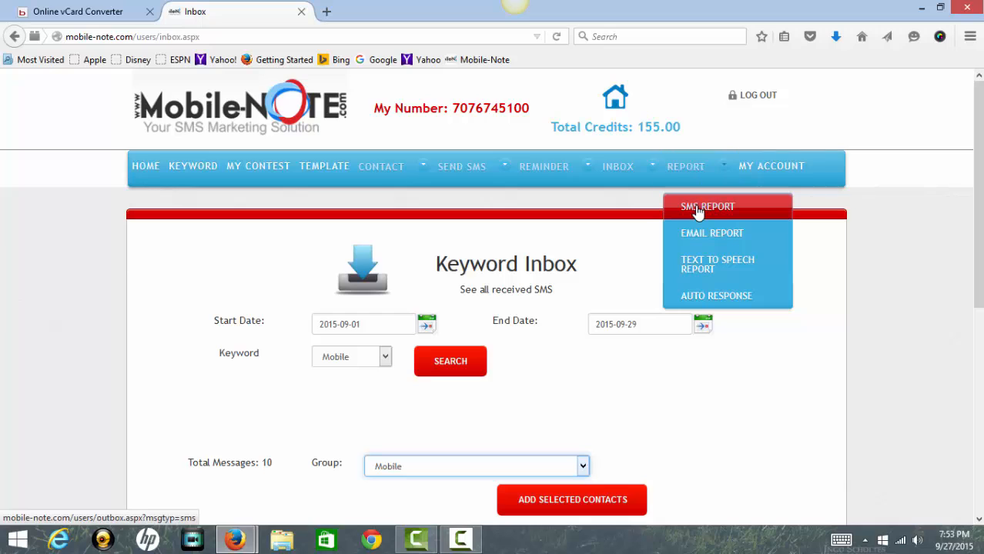
click(696, 208)
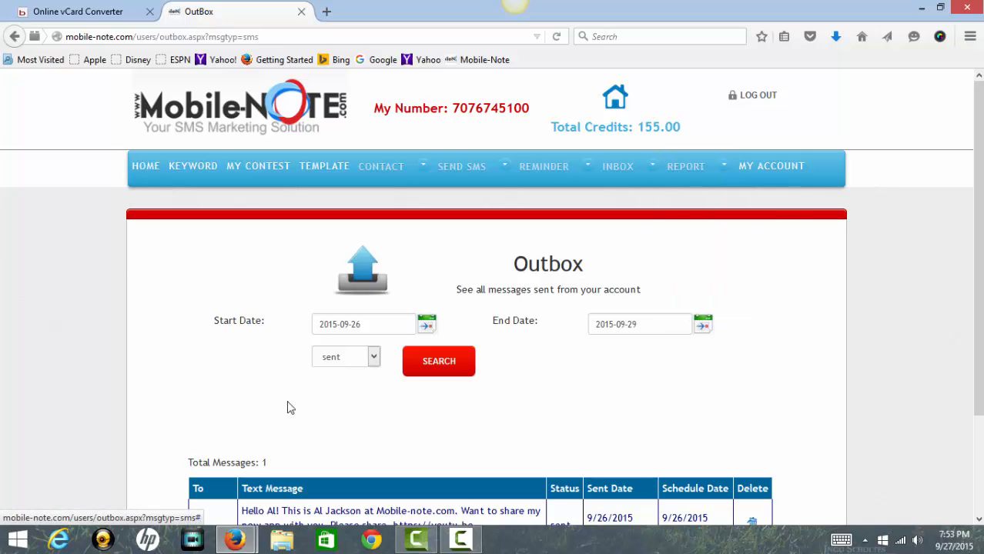
click(375, 361)
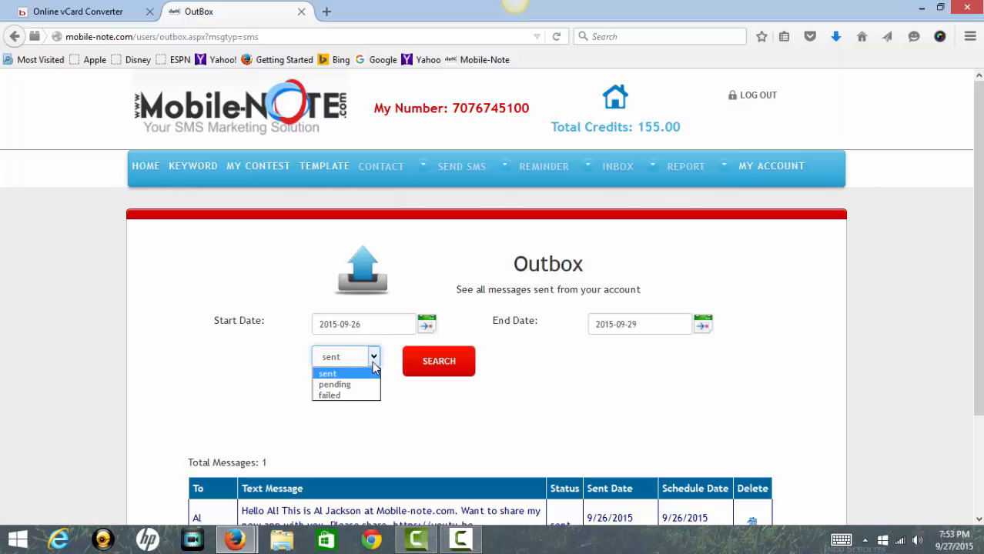
click(372, 362)
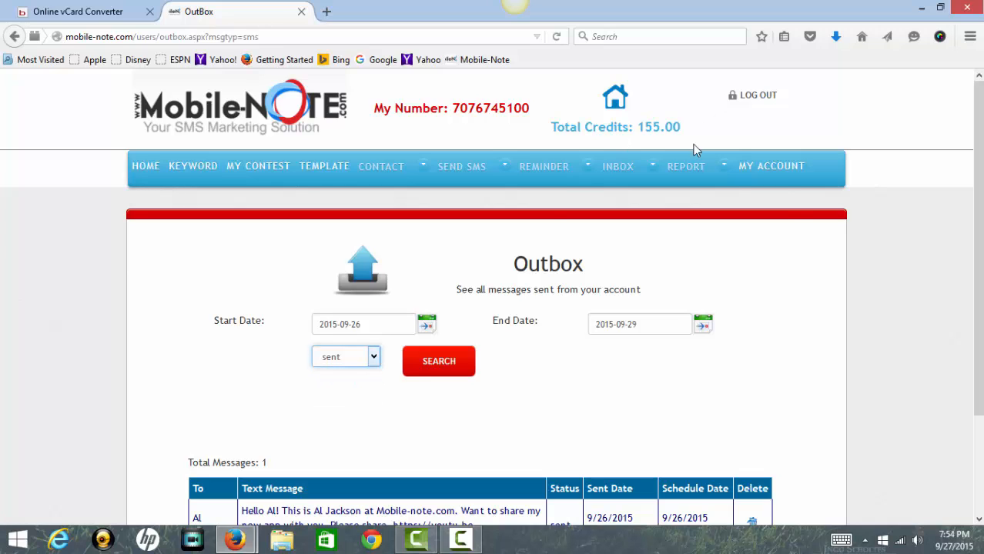
mouse_move(687, 169)
click(683, 236)
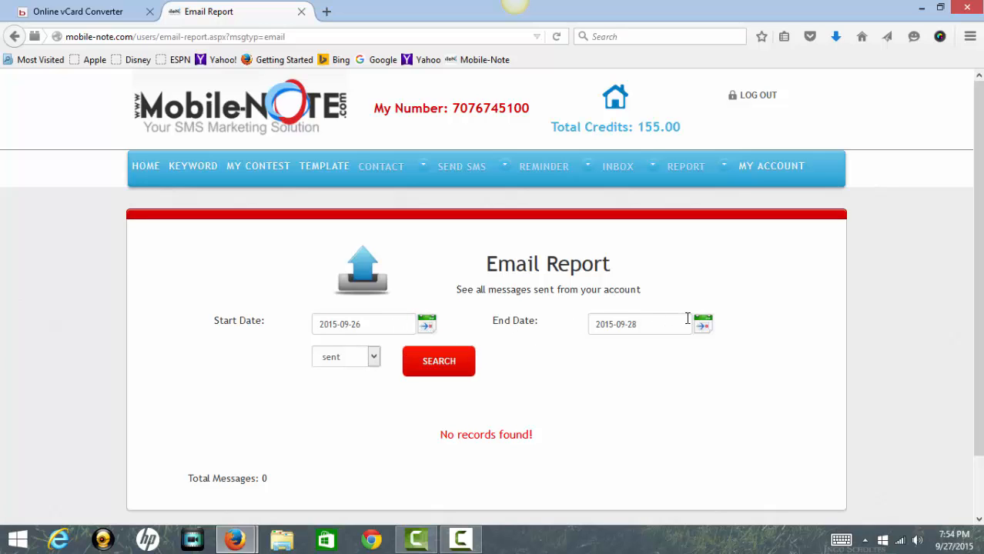
click(374, 358)
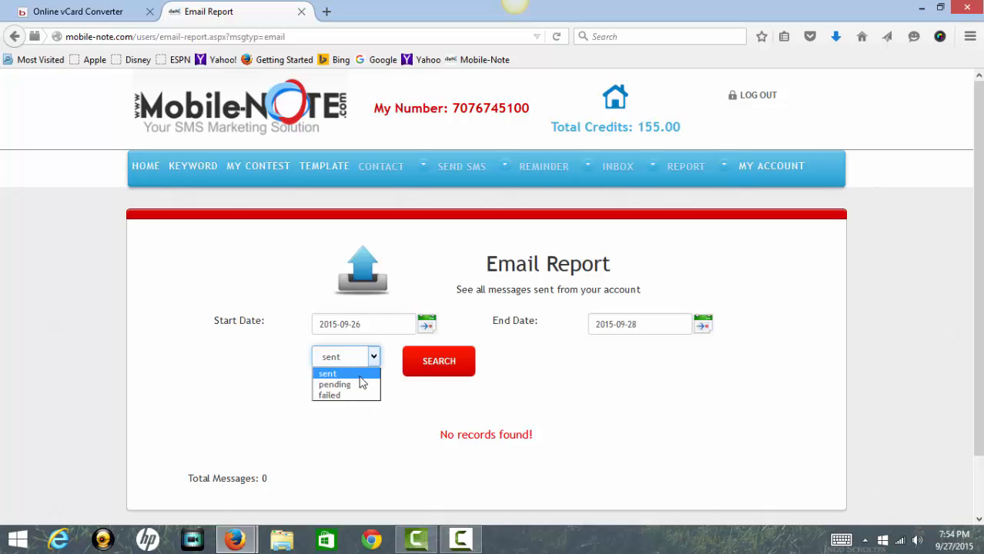
click(584, 373)
mouse_move(682, 179)
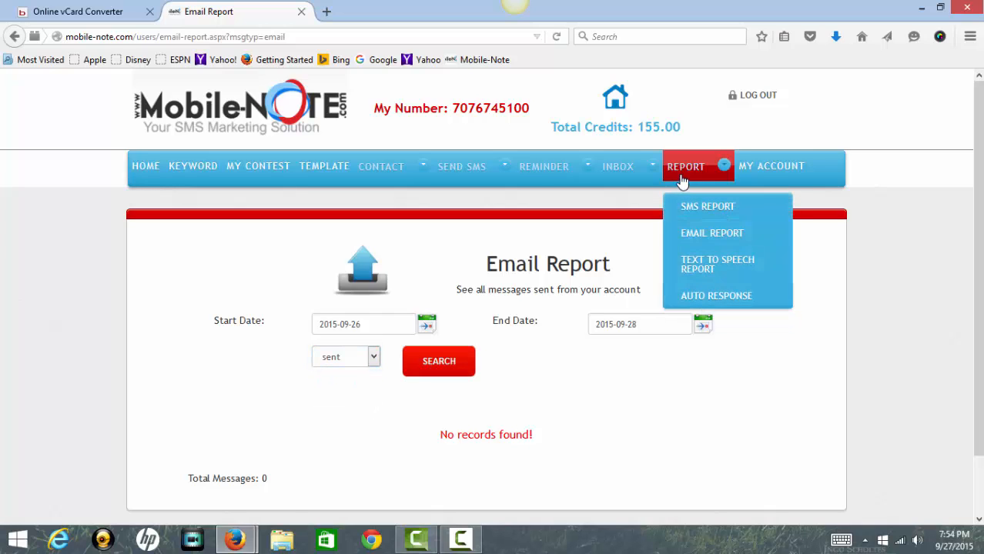
Search the Auto Response report from 9/1/2015 to list its 11 sent messages.
click(695, 297)
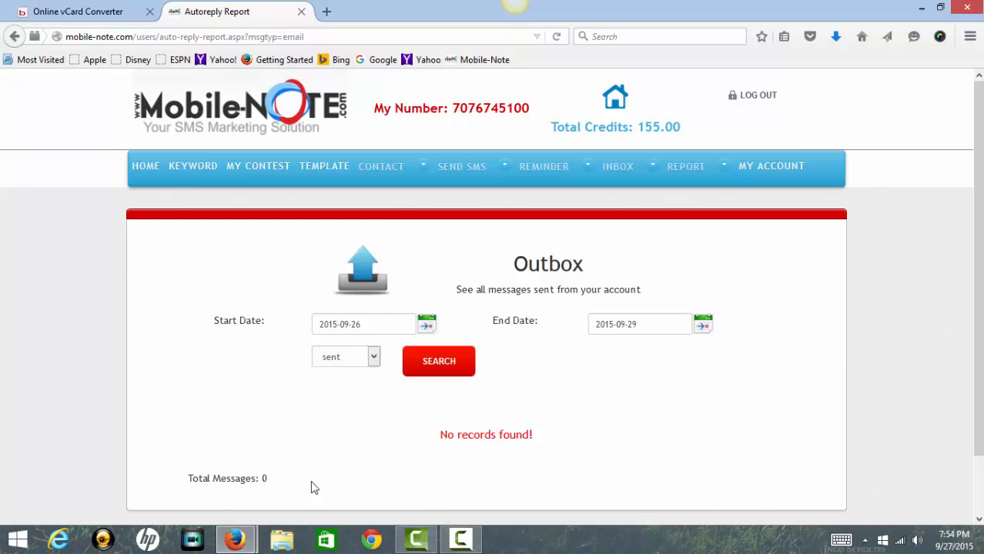
click(425, 326)
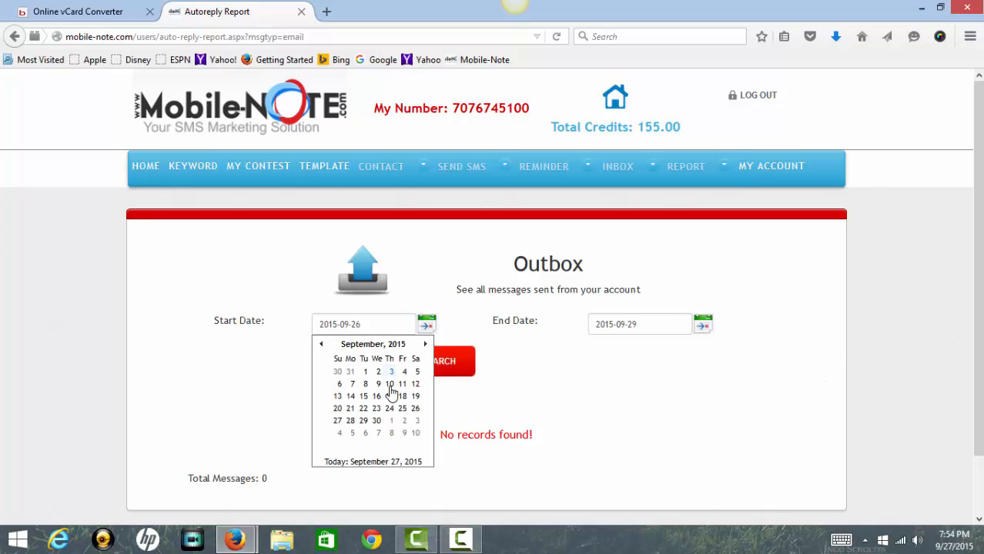
click(365, 371)
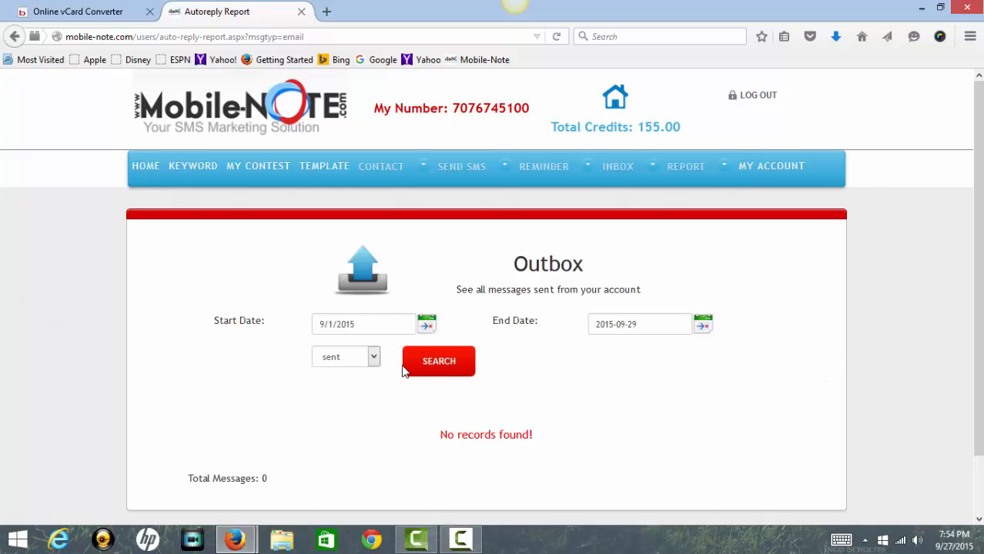
click(435, 363)
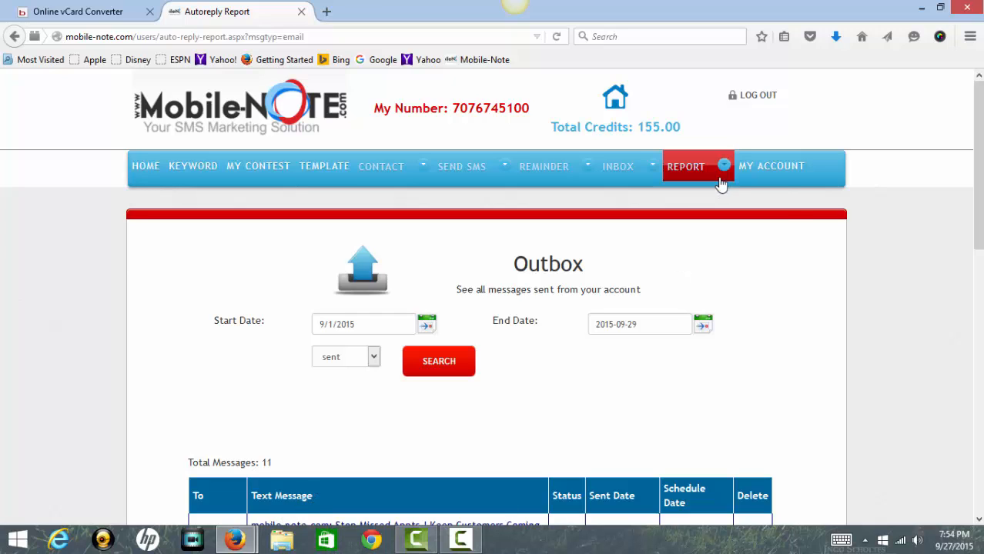
mouse_move(713, 171)
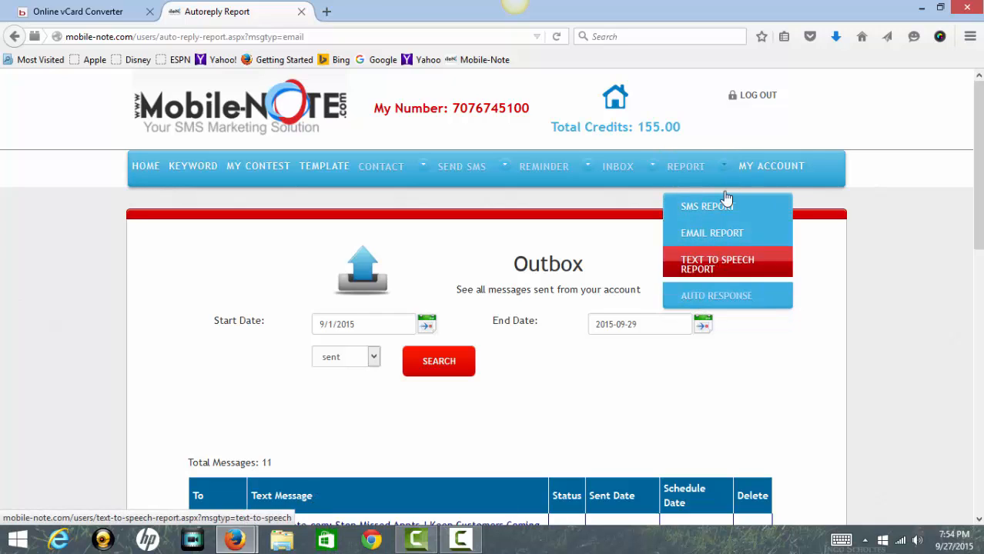